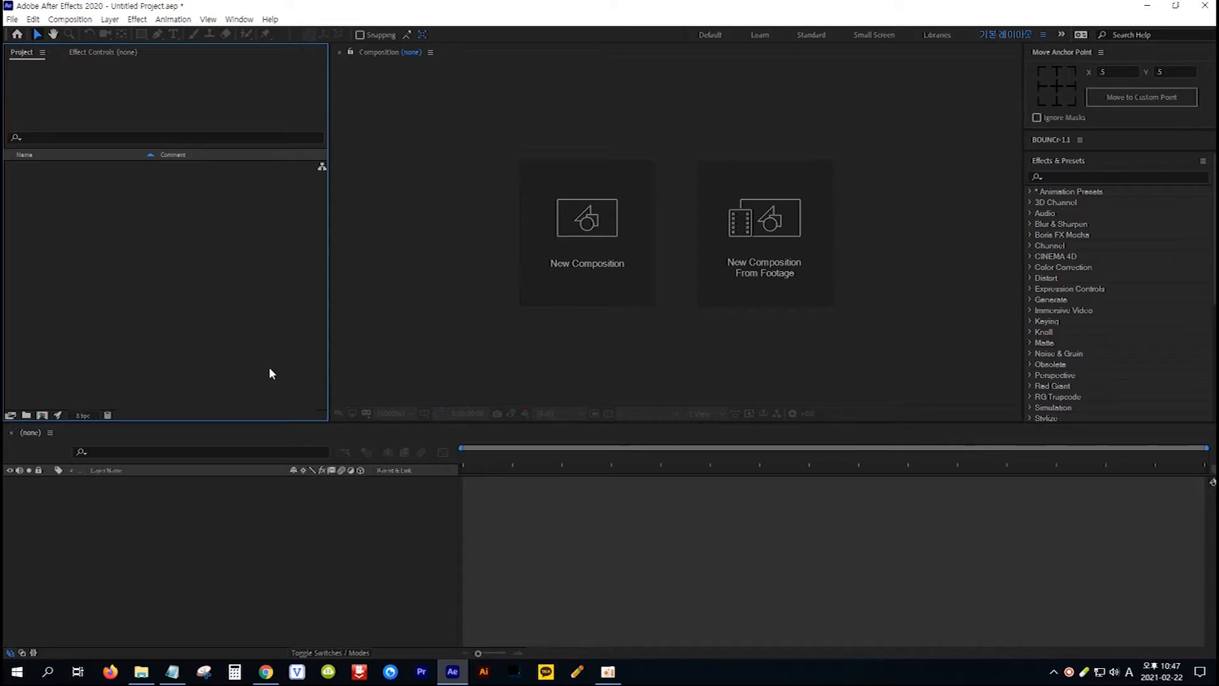
- Import 위글.psd as Composition - Retain Layer Sizes with editable layer styles, and open the resulting composition
{"action": "double_click", "coordinate": [269, 368]}
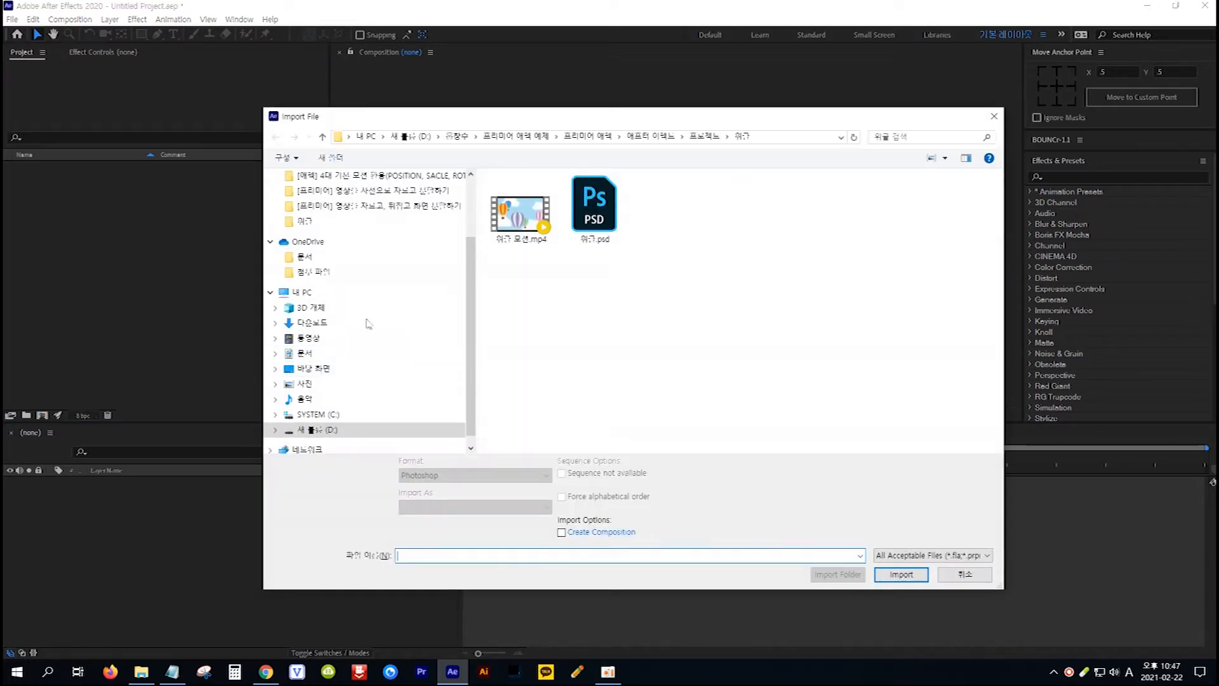
{"action": "left_click", "coordinate": [595, 225]}
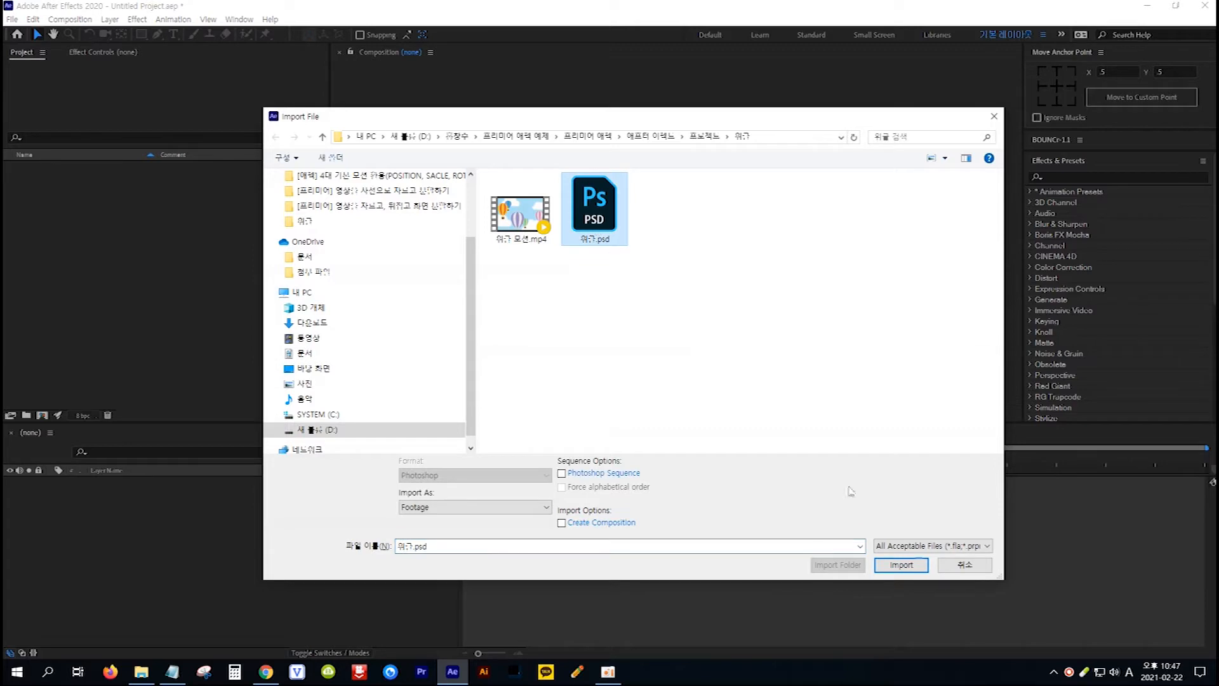
{"action": "left_click", "coordinate": [904, 565]}
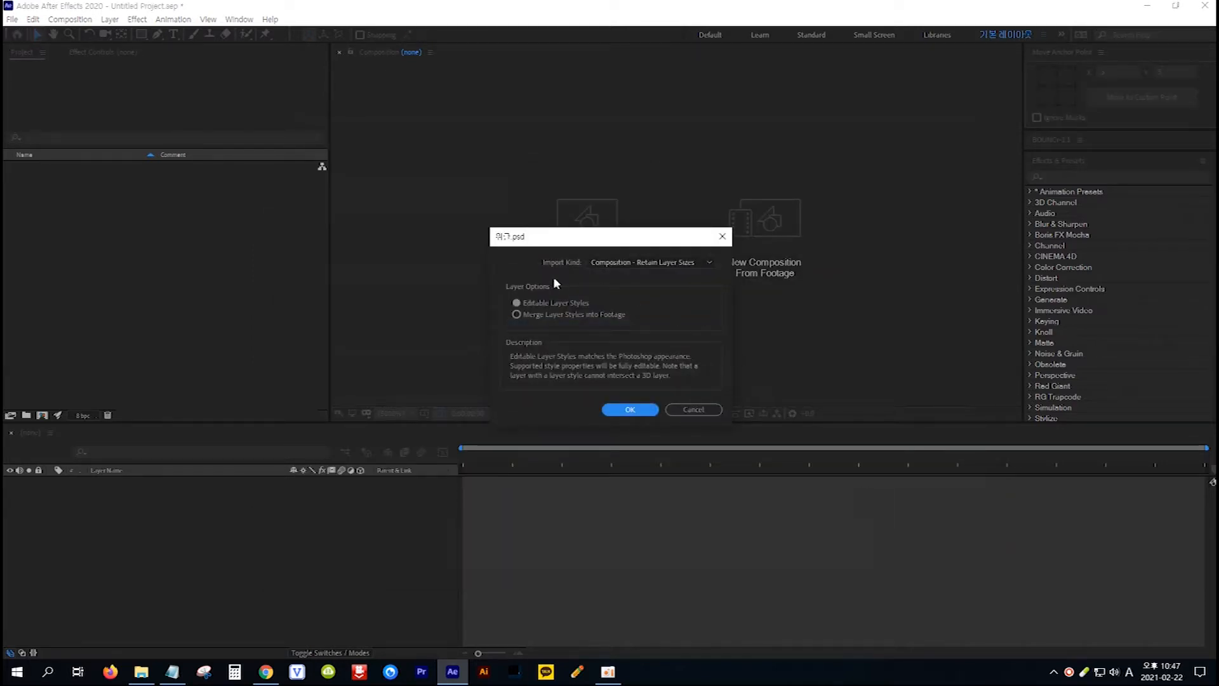
{"action": "left_click", "coordinate": [710, 262]}
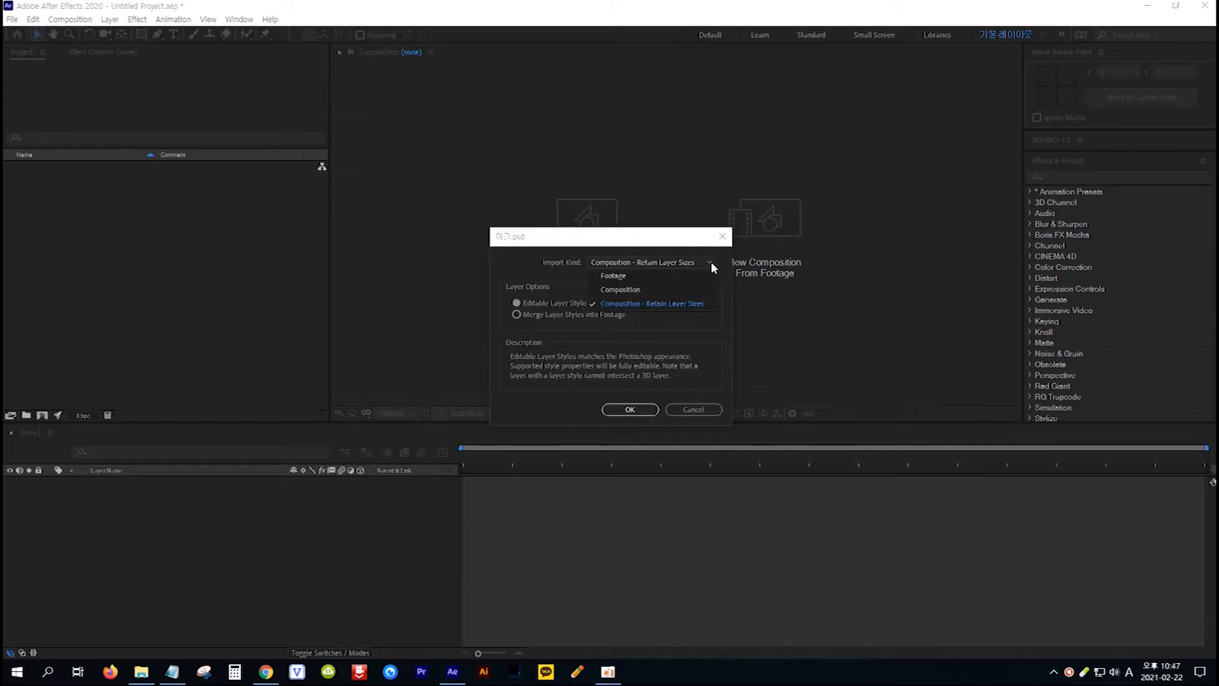
{"action": "left_click", "coordinate": [696, 305]}
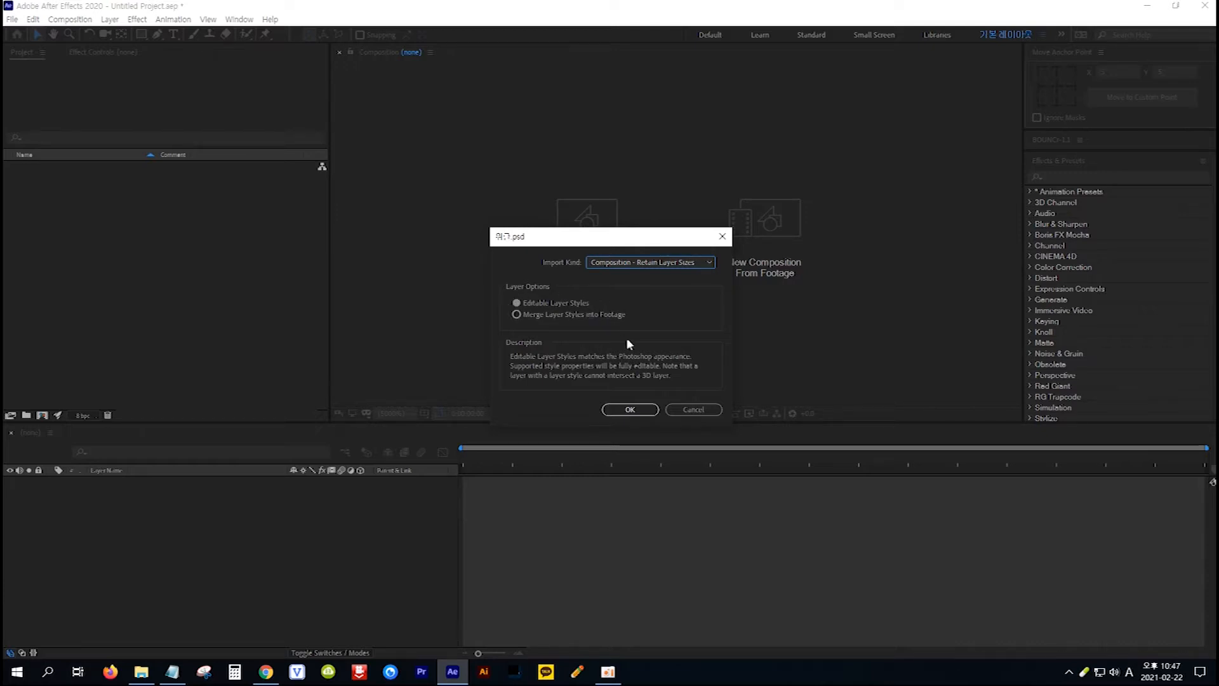
{"action": "left_click", "coordinate": [635, 410]}
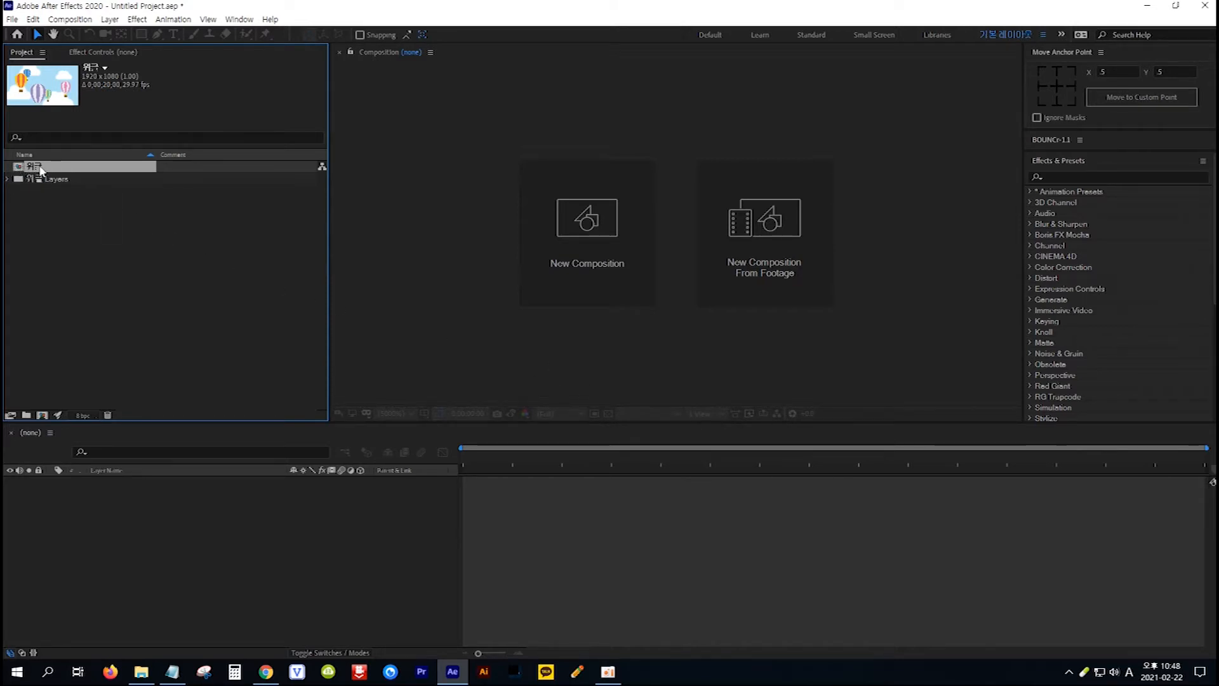
{"action": "double_click", "coordinate": [19, 168]}
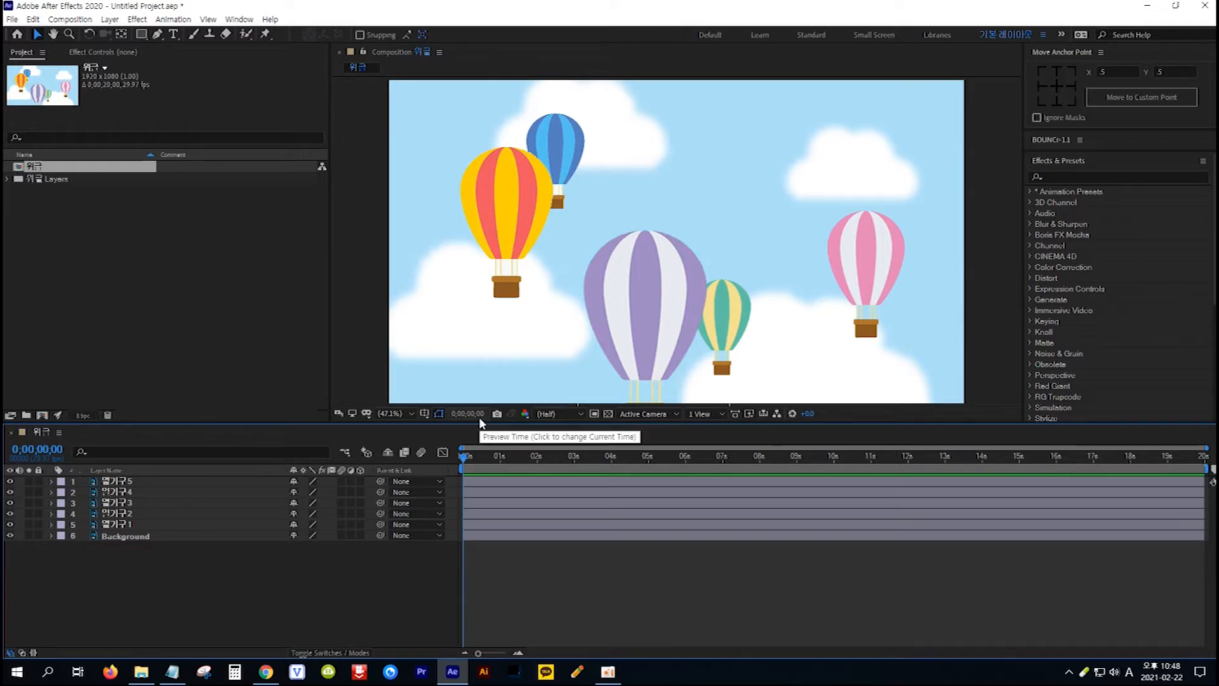
- Reveal the Position property of the purple balloon layer 열기구5 and add an expression to it
{"action": "left_click", "coordinate": [642, 316]}
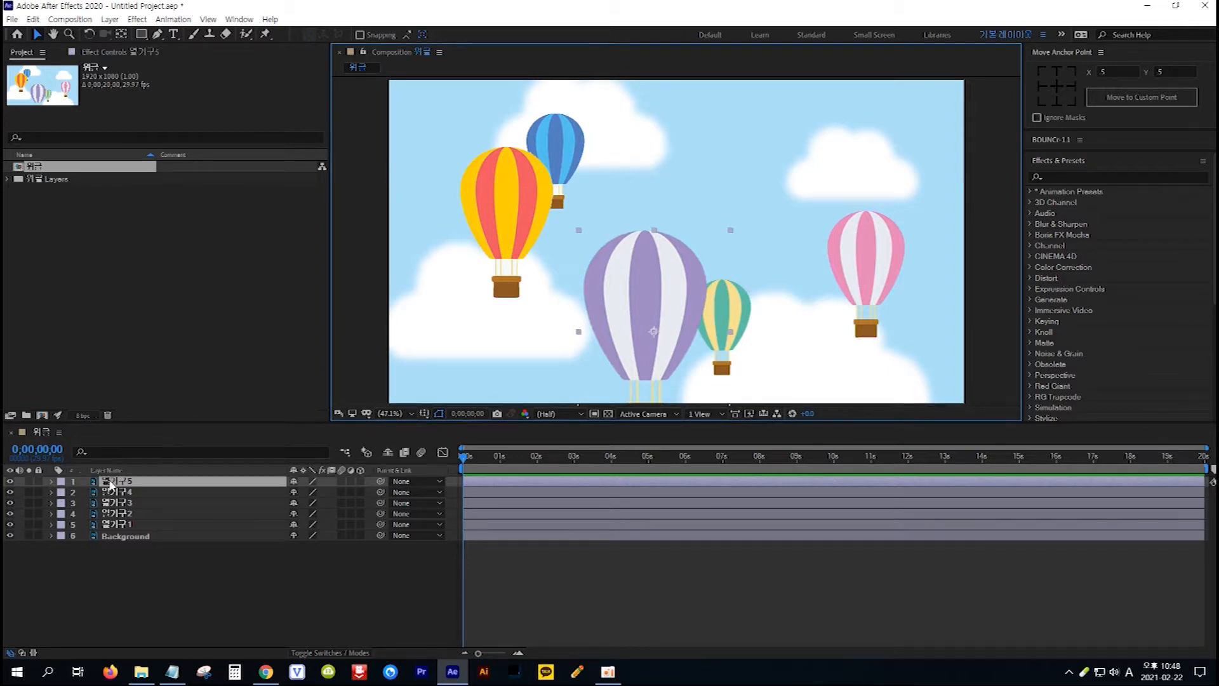
{"action": "left_click", "coordinate": [159, 484]}
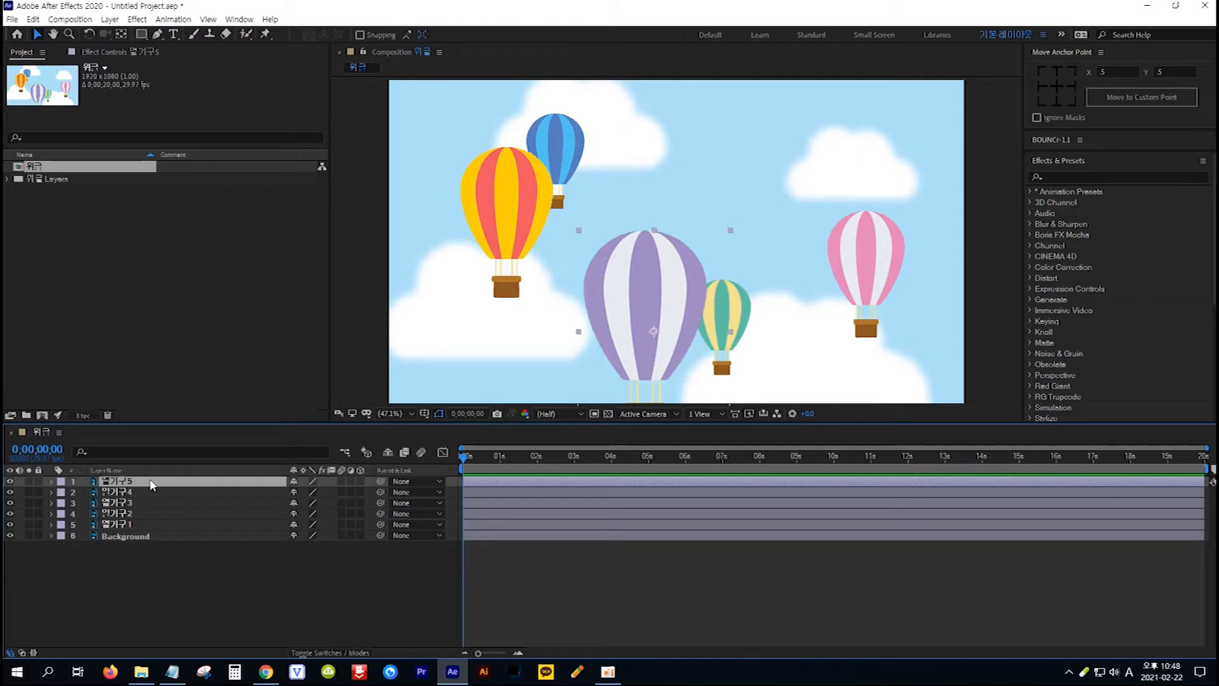
{"action": "key", "text": "p"}
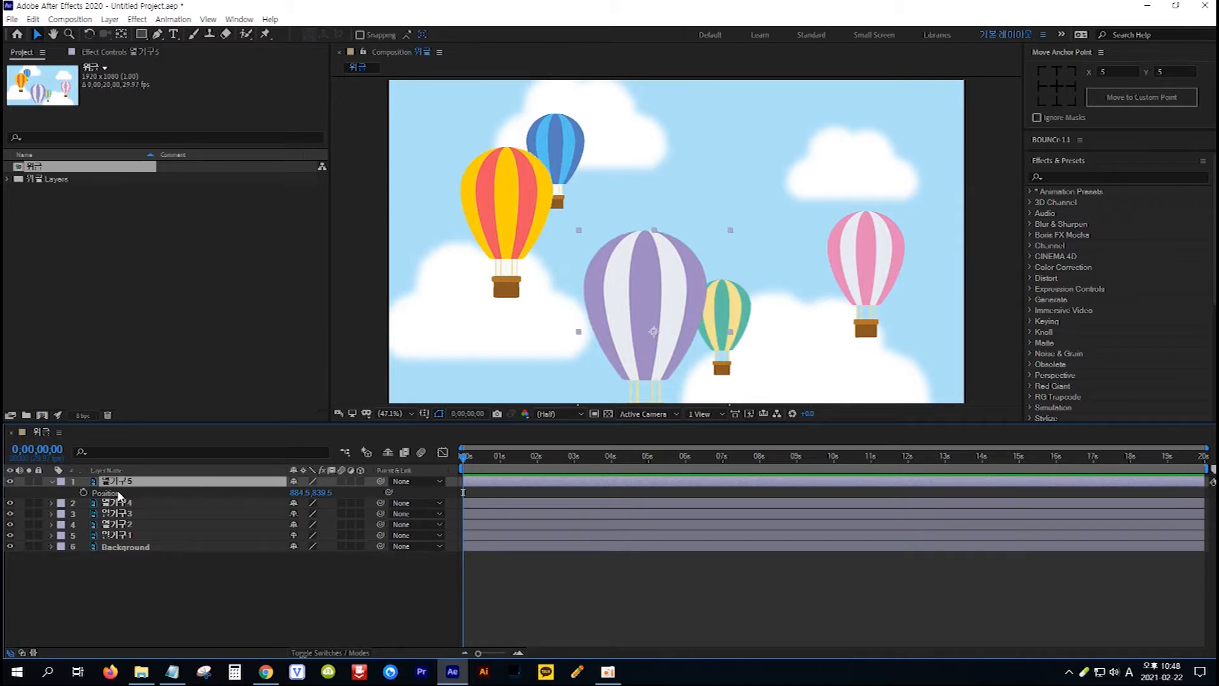
{"action": "left_click", "coordinate": [83, 493], "text": "alt"}
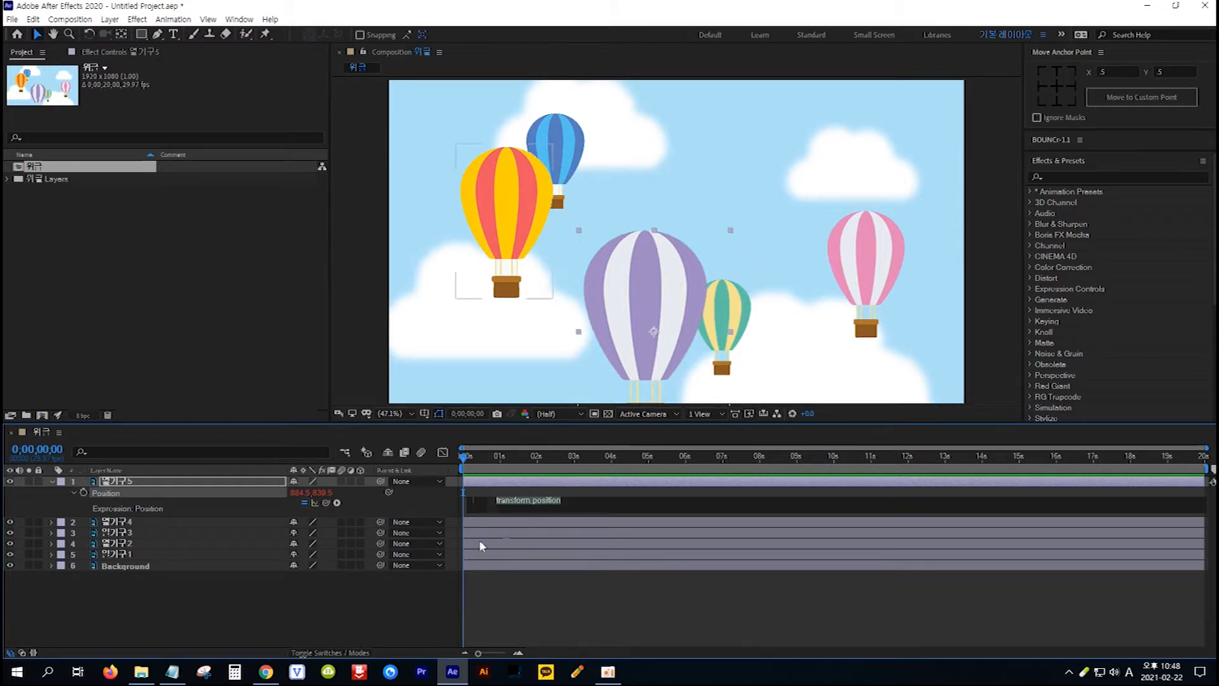
- Copy wiggle(1,50) from the Notepad note into 열기구5's Position expression in After Effects and preview the motion
{"action": "left_click", "coordinate": [172, 673]}
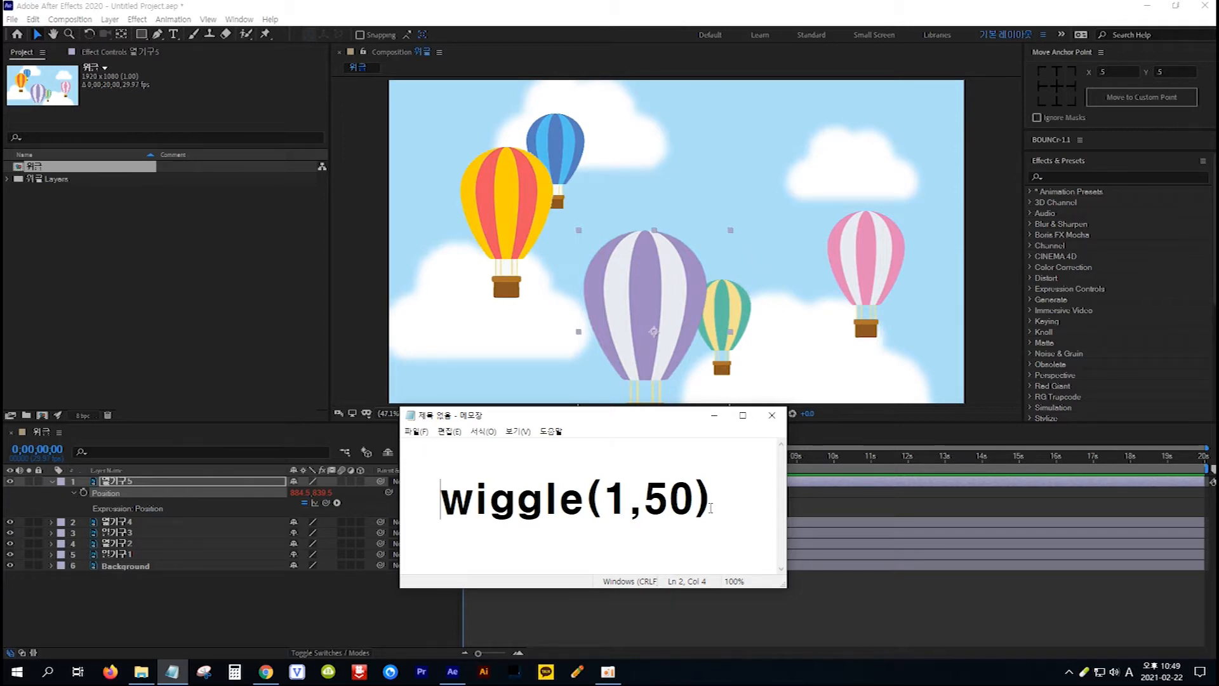
{"action": "left_click_drag", "start_coordinate": [715, 503], "coordinate": [448, 504]}
{"action": "key", "text": "ctrl+c"}
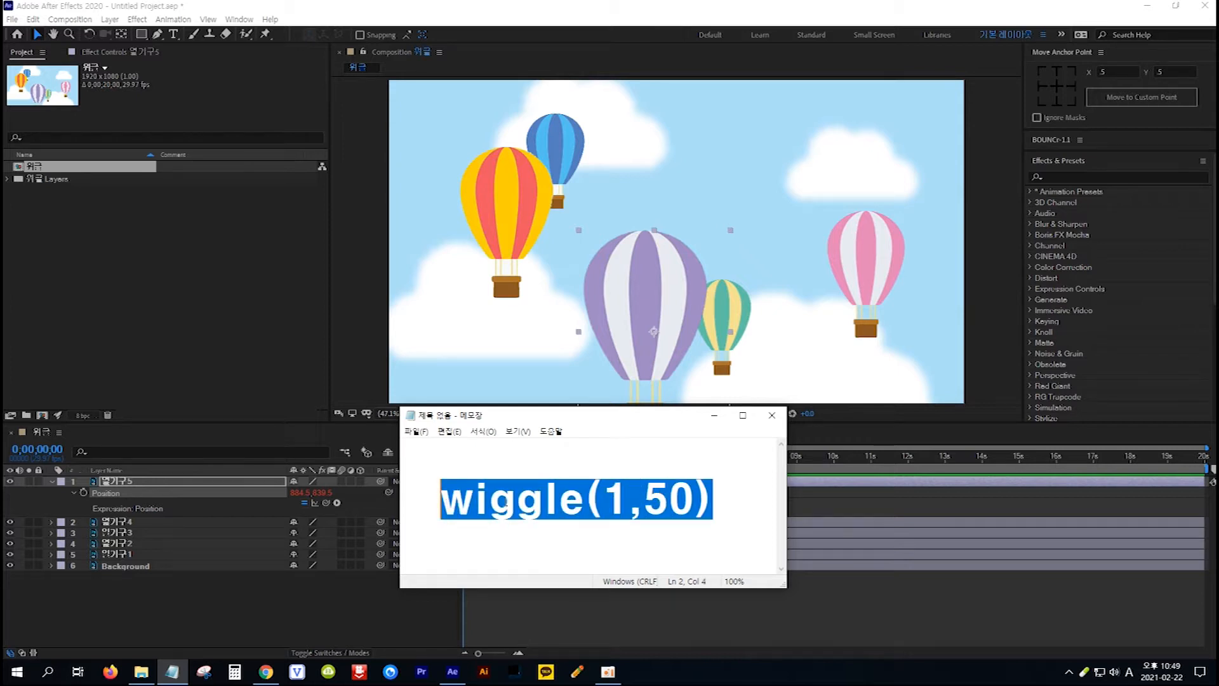
{"action": "left_click", "coordinate": [810, 507]}
{"action": "key", "text": "ctrl+v"}
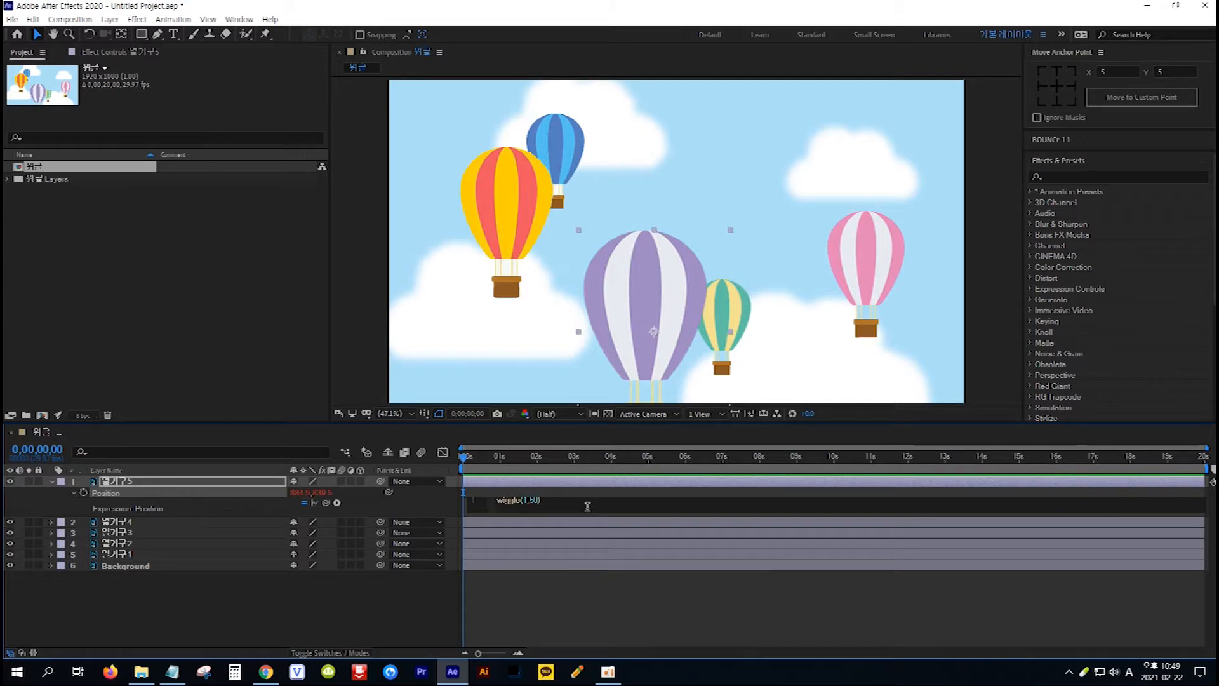
{"action": "left_click", "coordinate": [595, 602]}
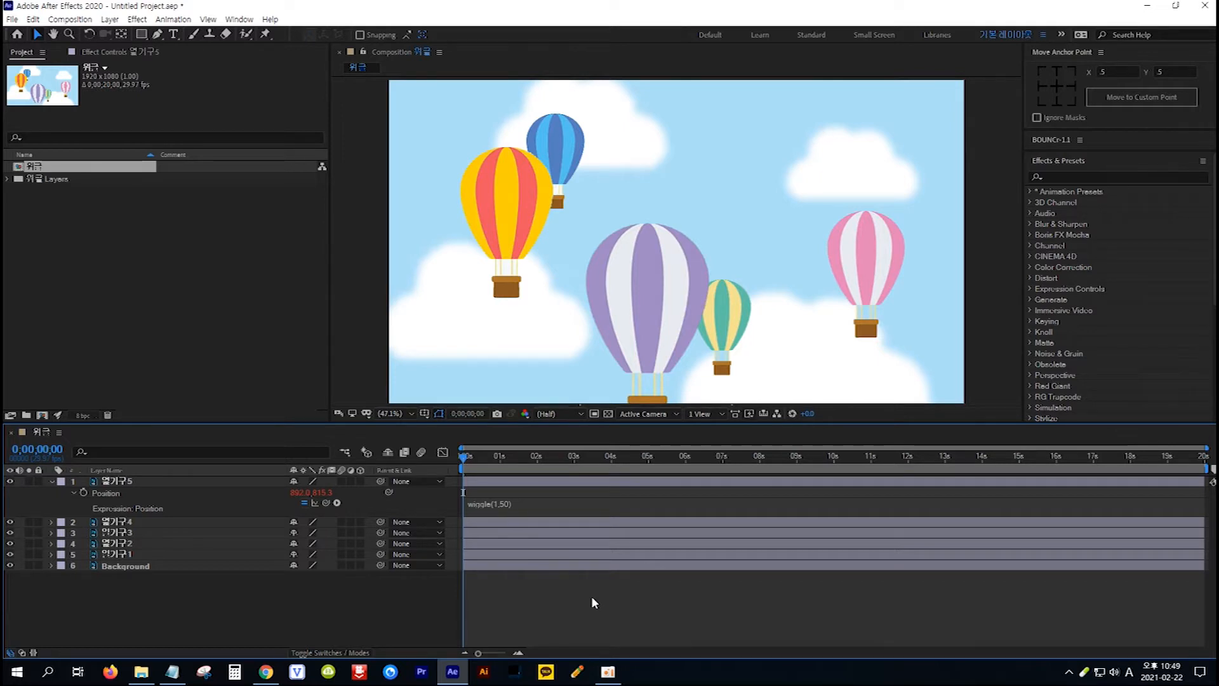
{"action": "key", "text": "space"}
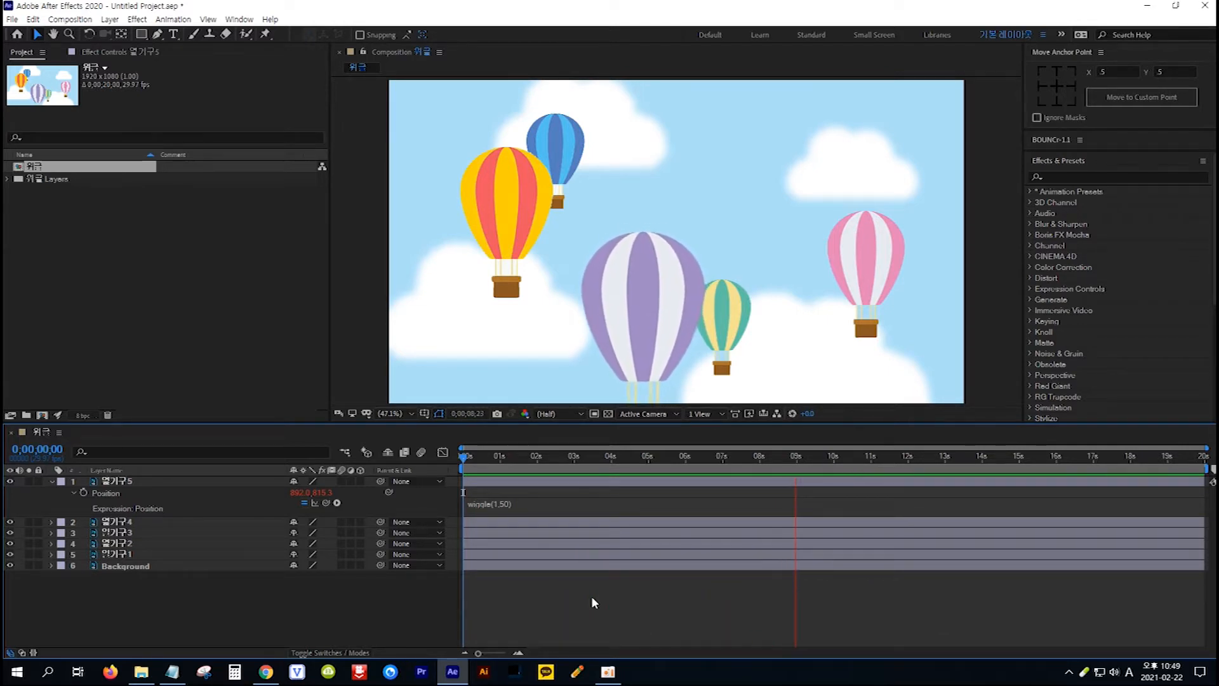
{"action": "key", "text": "space"}
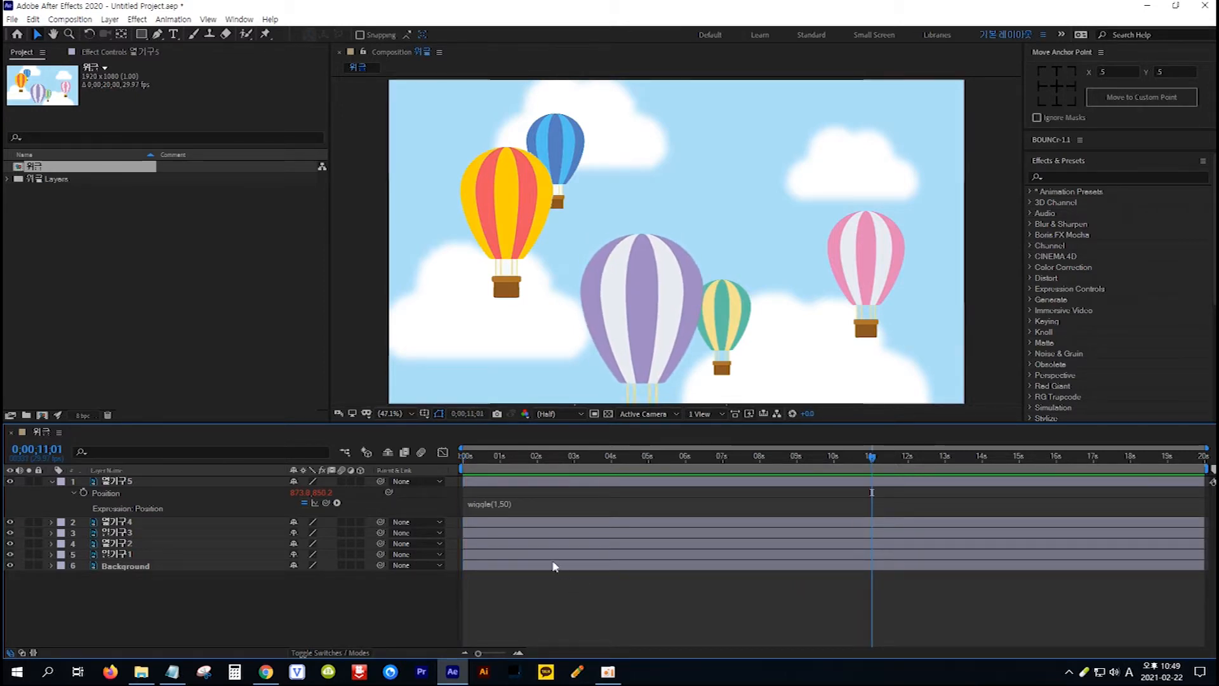
- Change 열기구5's Position expression to wiggle(1,200) and preview the larger movement
{"action": "left_click", "coordinate": [508, 505]}
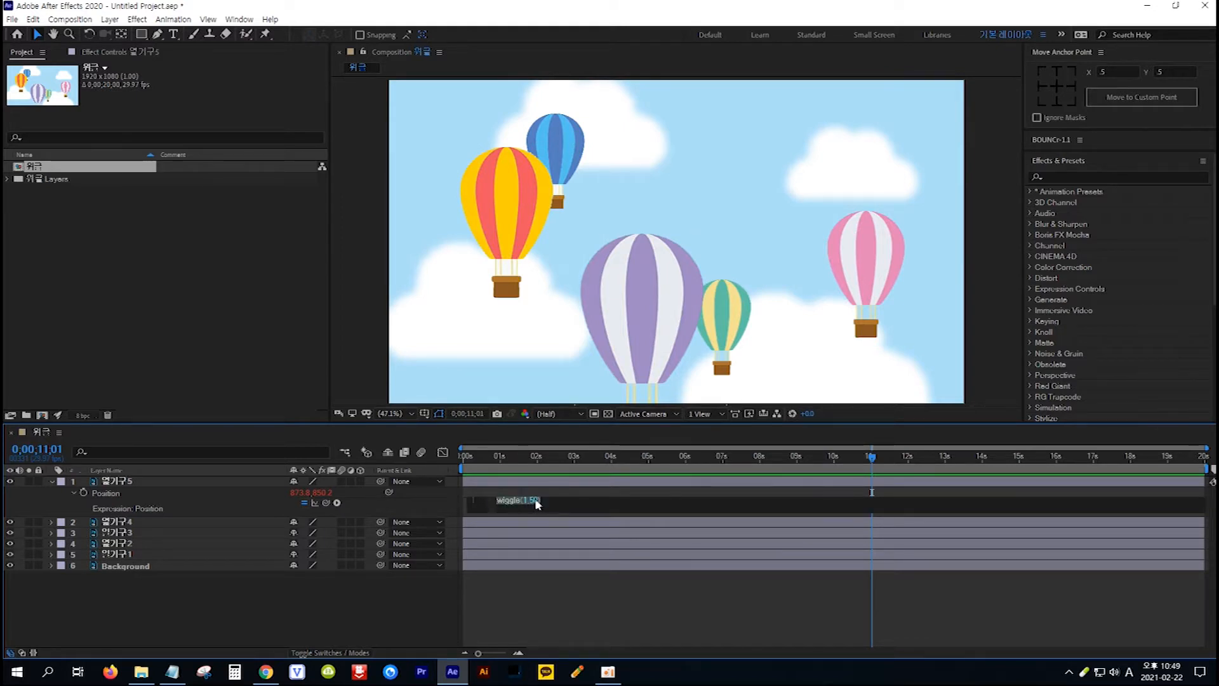
{"action": "left_click", "coordinate": [537, 500]}
{"action": "double_click", "coordinate": [533, 500]}
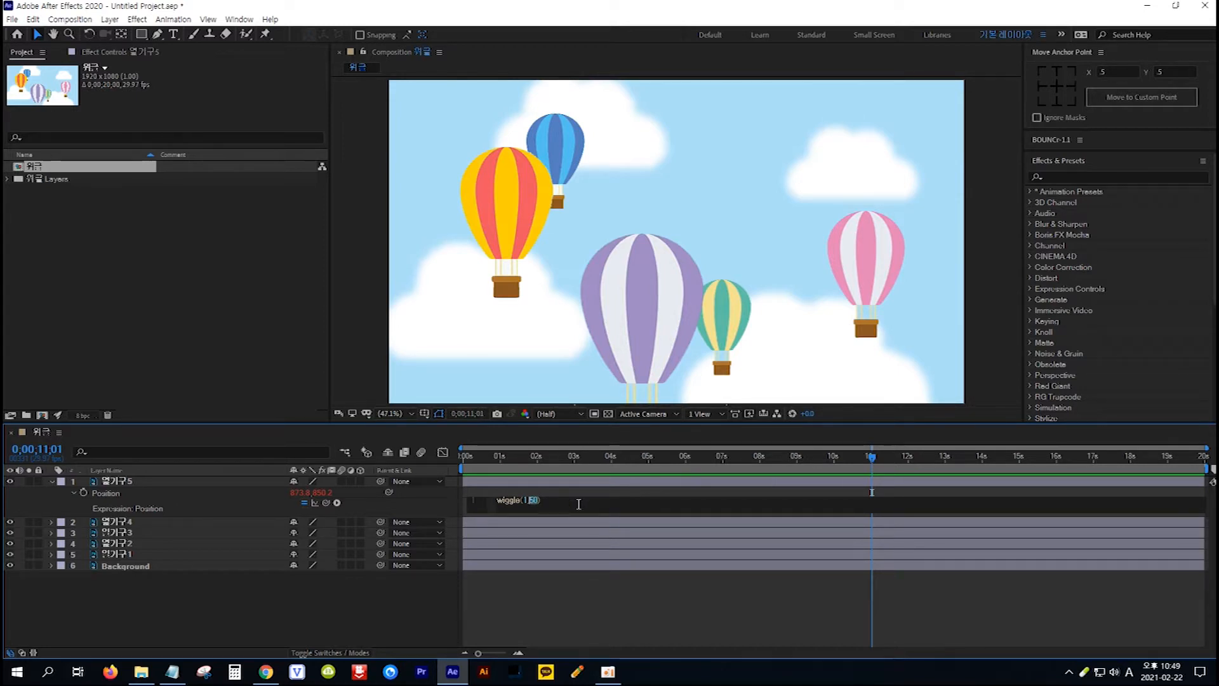
{"action": "type", "text": "200"}
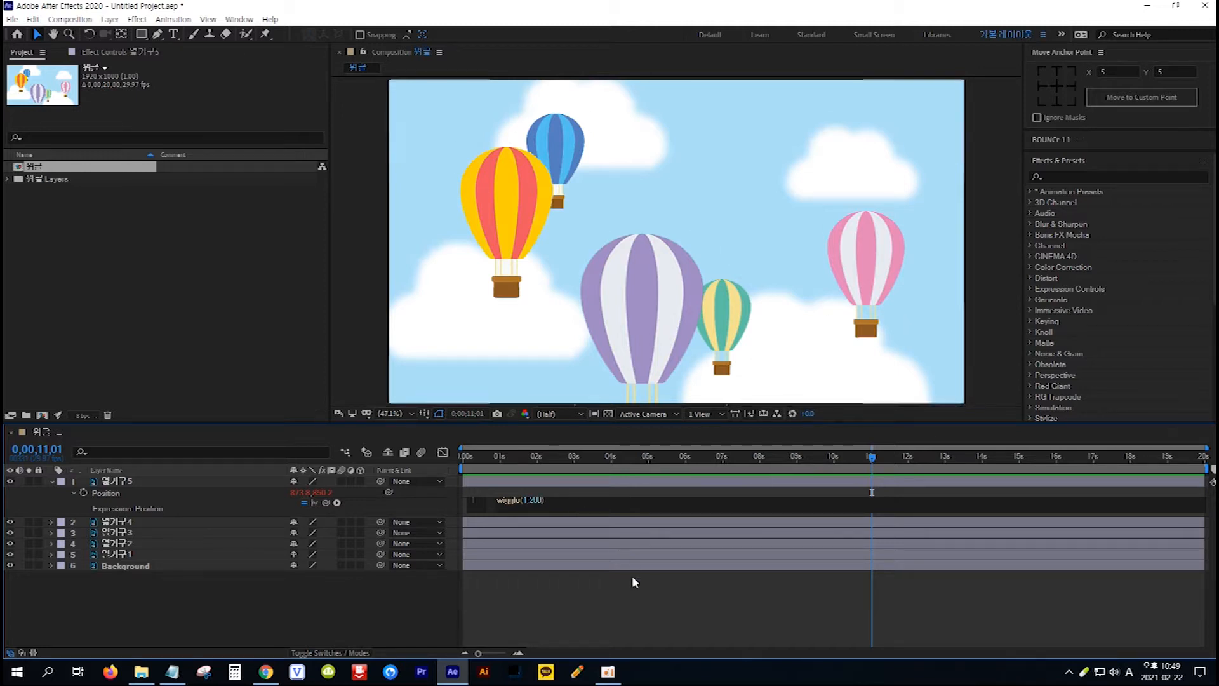
{"action": "left_click", "coordinate": [611, 604]}
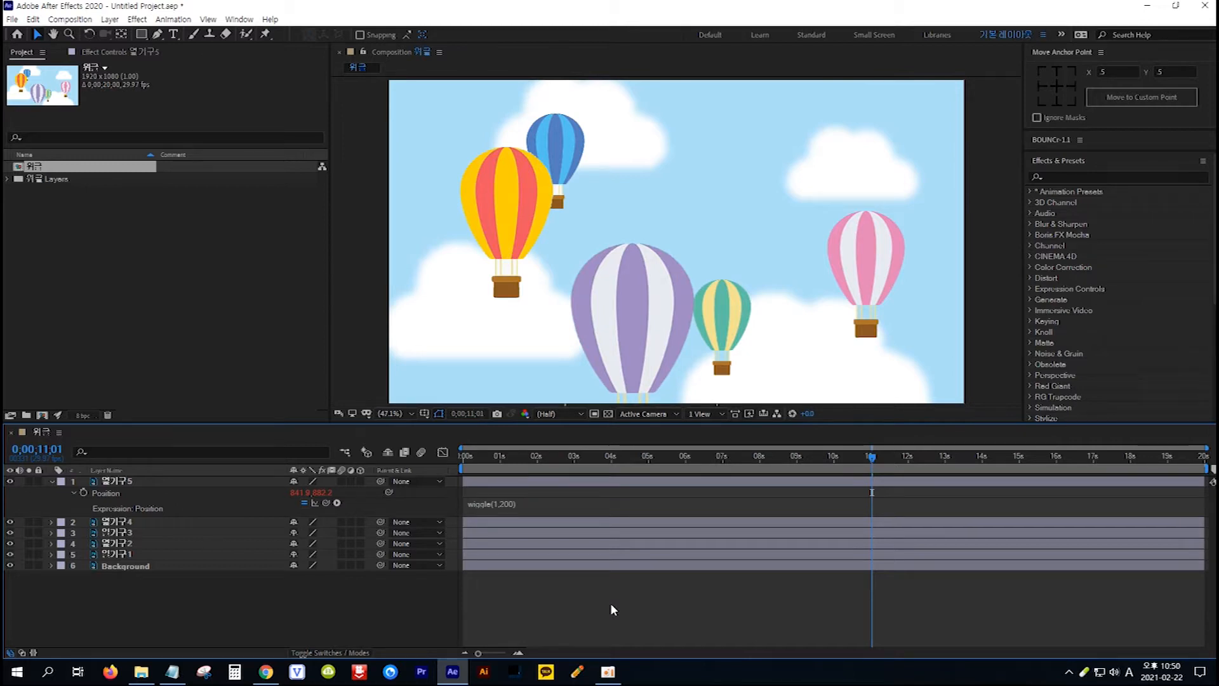
{"action": "key", "text": "space"}
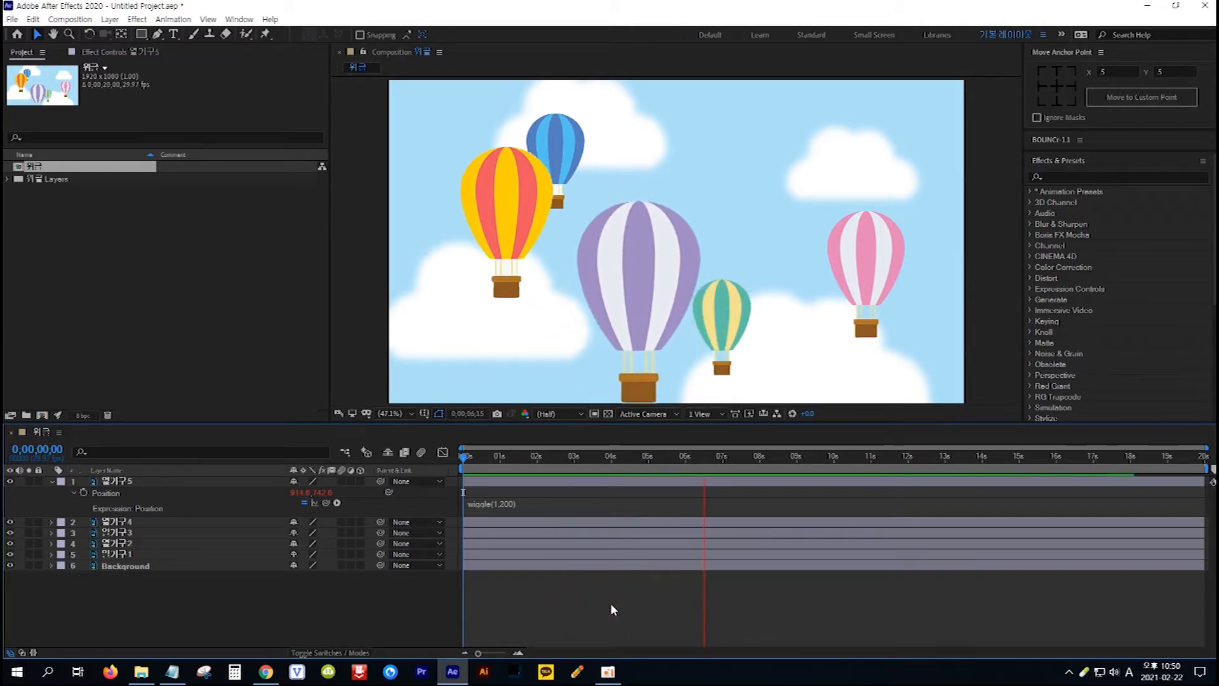
{"action": "key", "text": "space"}
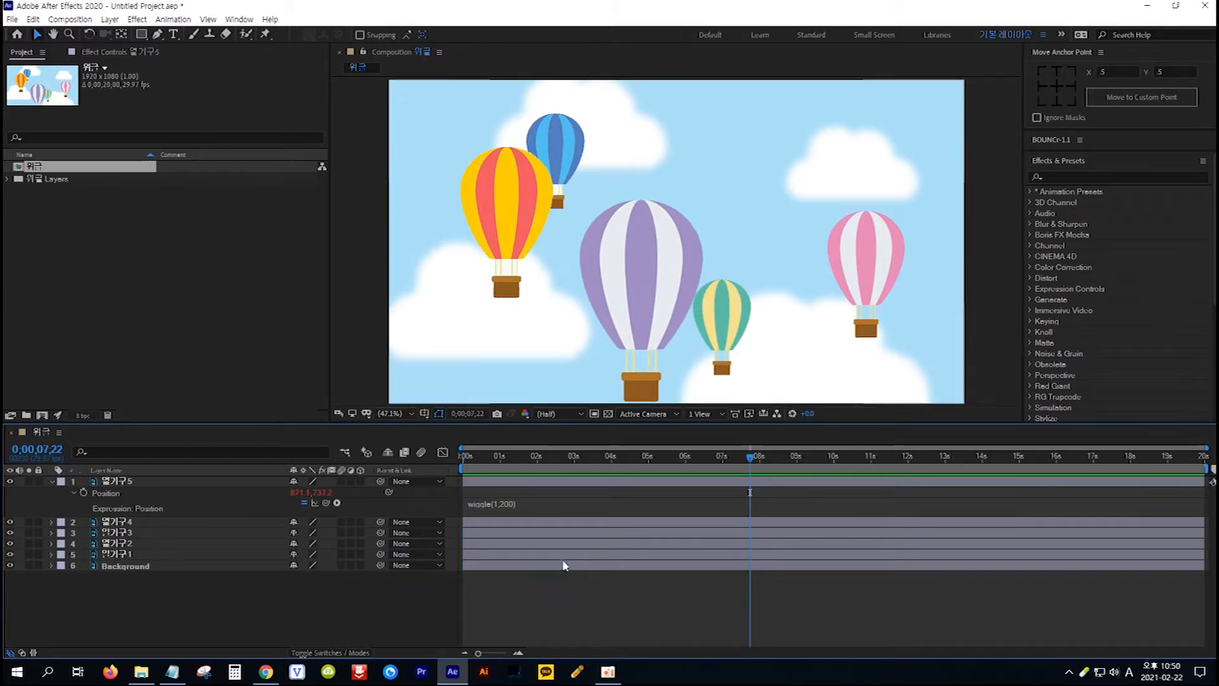
- Change 열기구5's Position expression to wiggle(6,200) and preview the faster movement
{"action": "left_click", "coordinate": [507, 508]}
{"action": "left_click", "coordinate": [526, 500]}
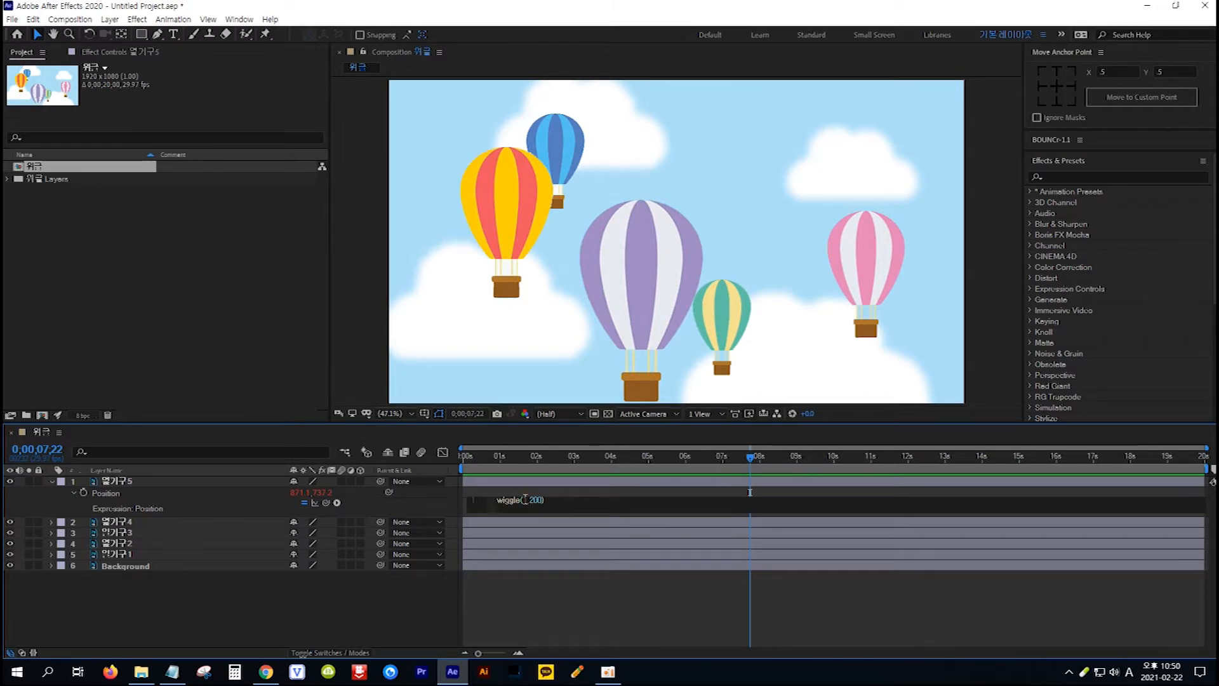
{"action": "left_click_drag", "start_coordinate": [527, 500], "coordinate": [522, 500]}
{"action": "left_click", "coordinate": [614, 608]}
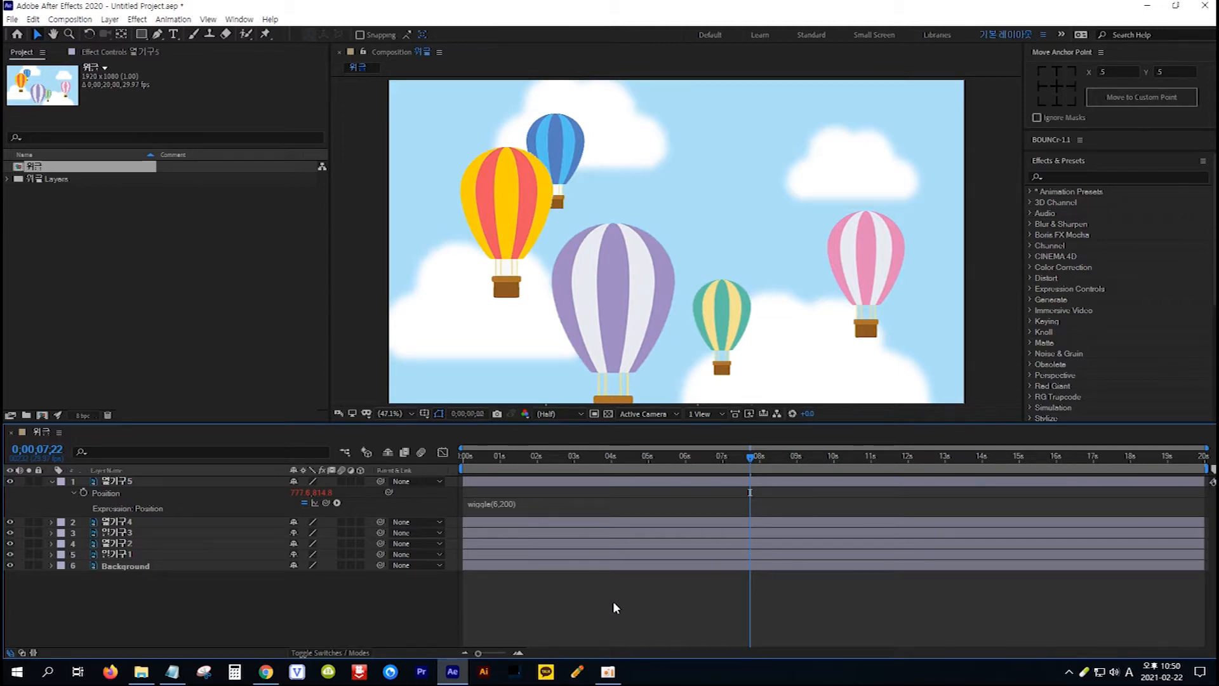
{"action": "key", "text": "space"}
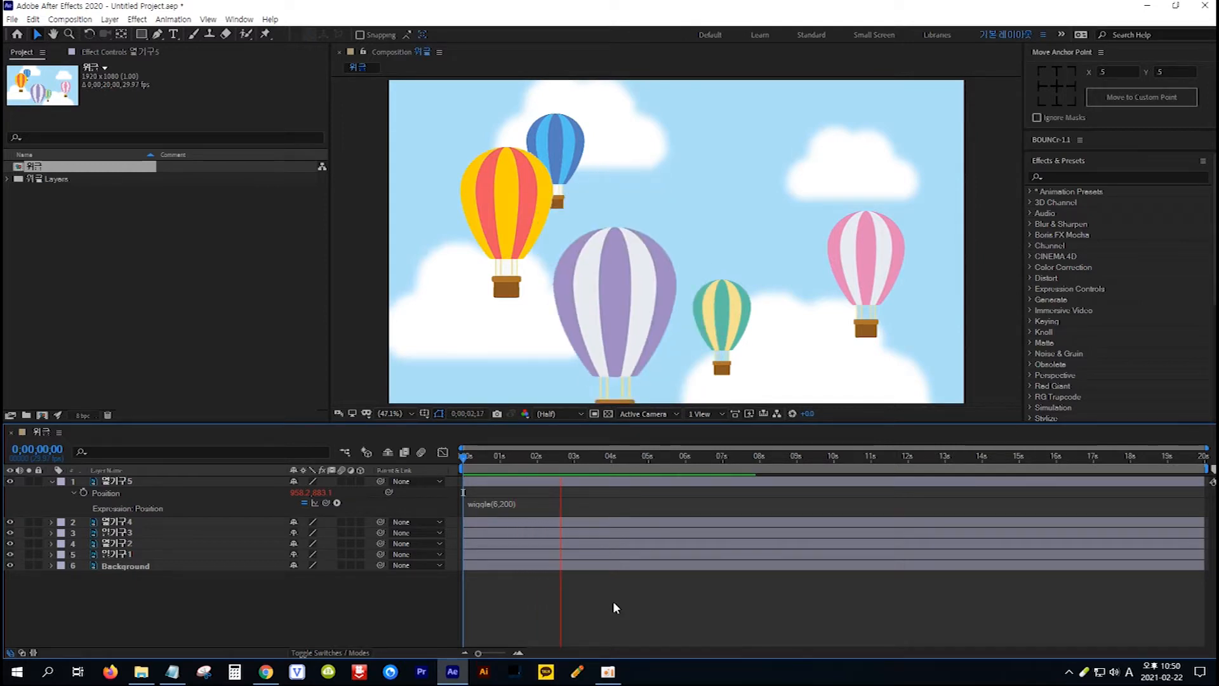
{"action": "key", "text": "space"}
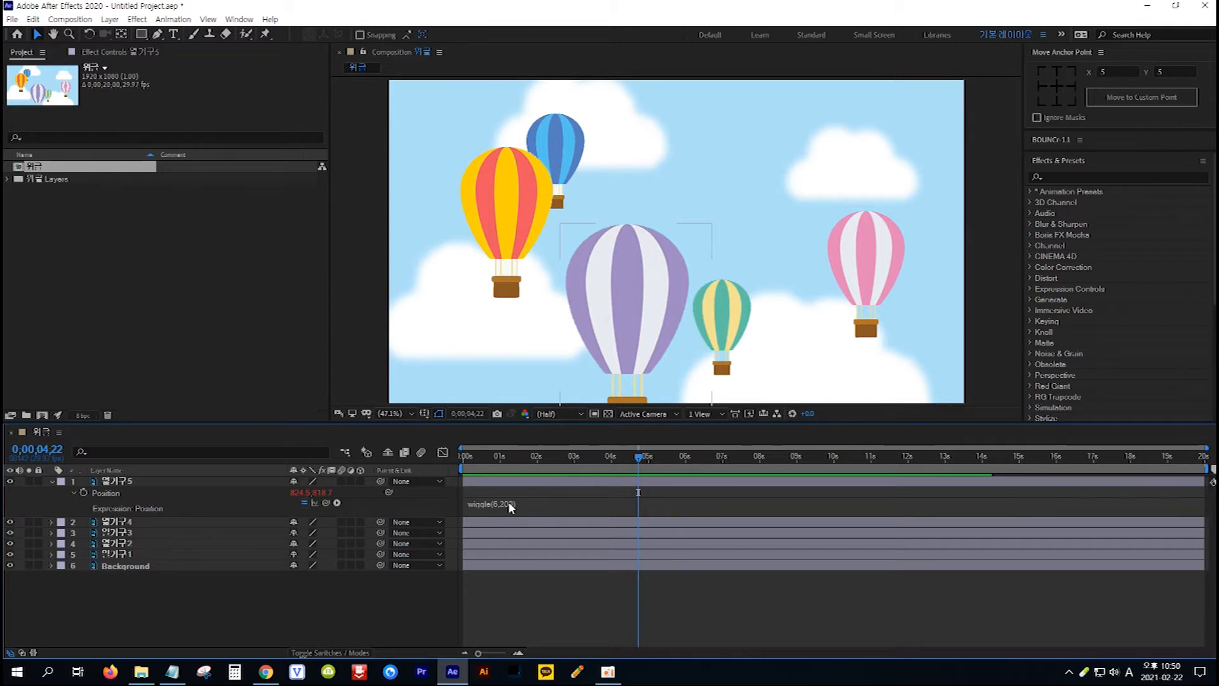
- Set 열기구5's Position expression to wiggle(1,100) and copy the whole expression text
{"action": "left_click", "coordinate": [509, 503]}
{"action": "left_click", "coordinate": [525, 501]}
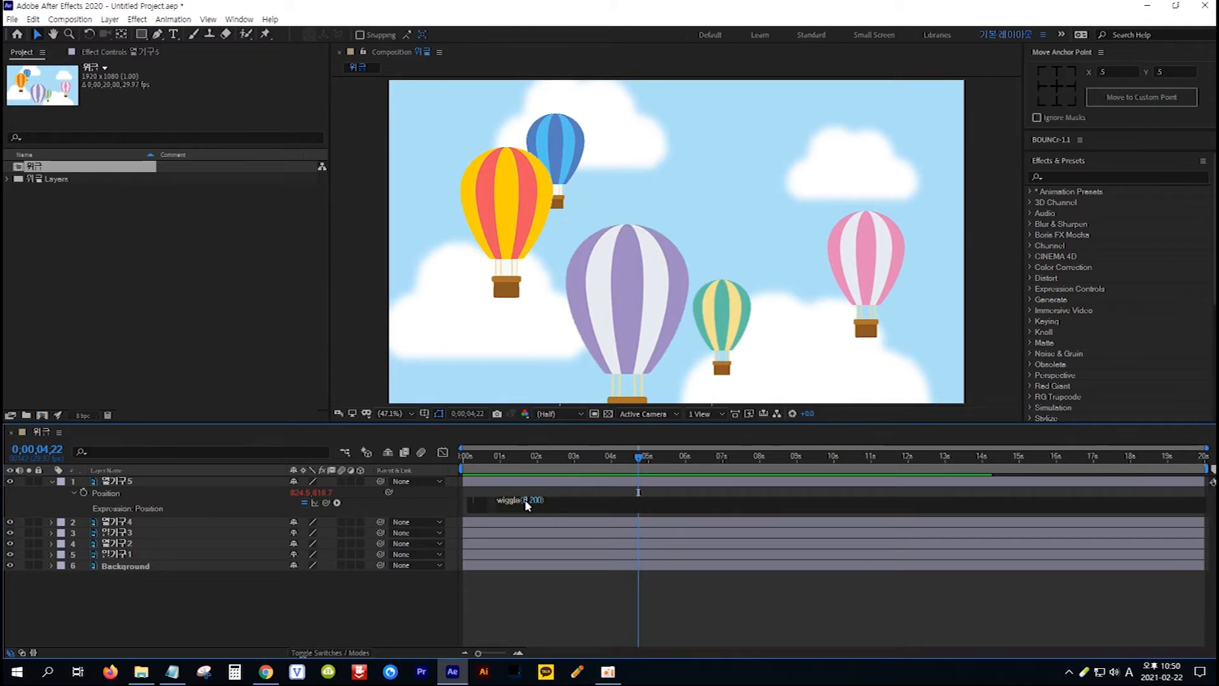
{"action": "left_click_drag", "start_coordinate": [526, 500], "coordinate": [523, 500]}
{"action": "type", "text": "1"}
{"action": "left_click_drag", "start_coordinate": [541, 502], "coordinate": [531, 503]}
{"action": "type", "text": "100"}
{"action": "left_click_drag", "start_coordinate": [551, 502], "coordinate": [496, 501]}
{"action": "key", "text": "ctrl+c"}
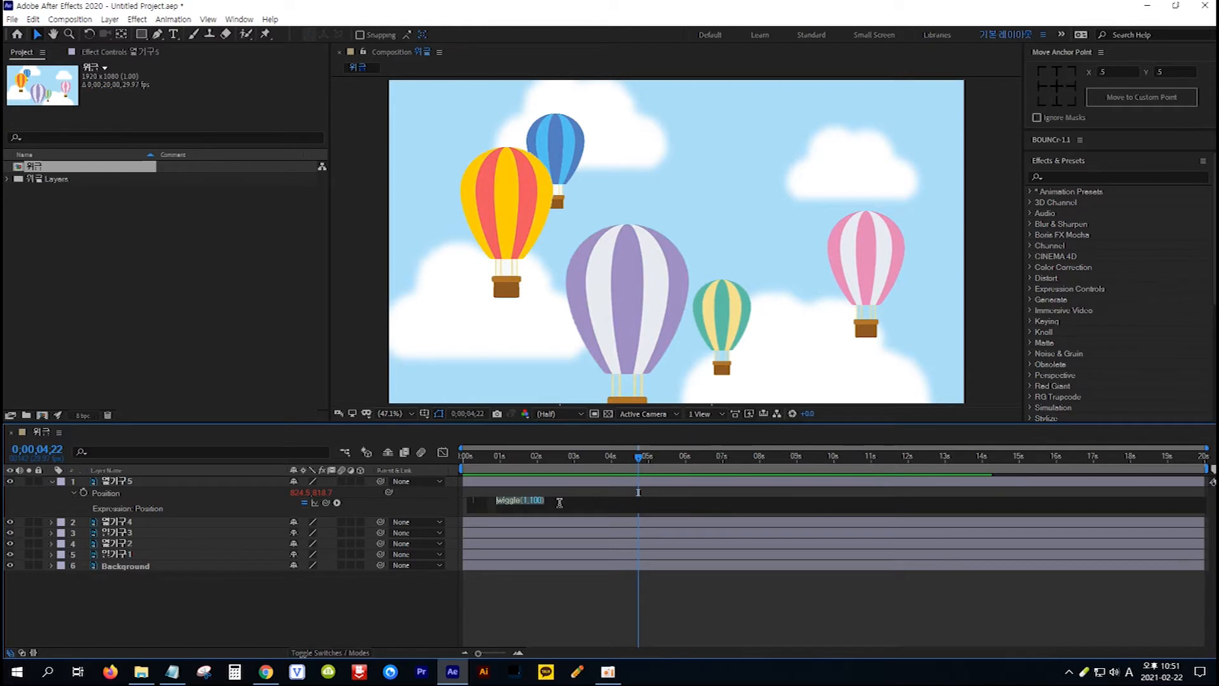
{"action": "left_click", "coordinate": [548, 605]}
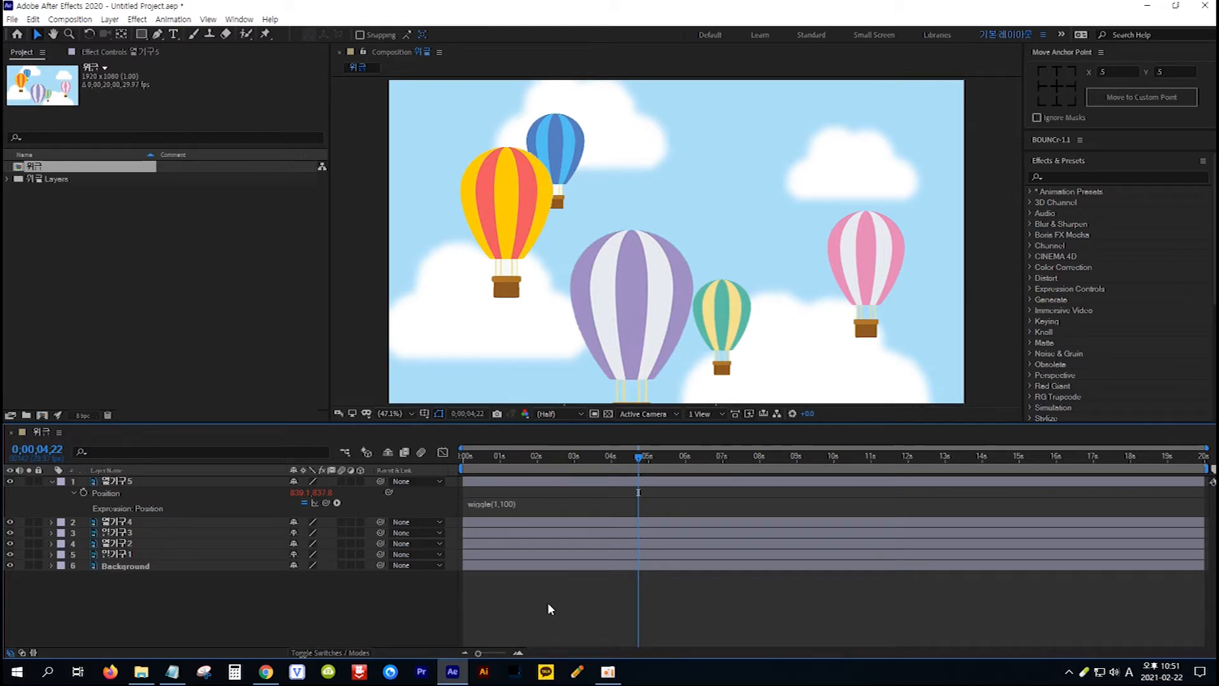
- Preview the purple balloon's wiggle motion from the start of the composition
{"action": "key", "text": "Home"}
{"action": "key", "text": "space"}
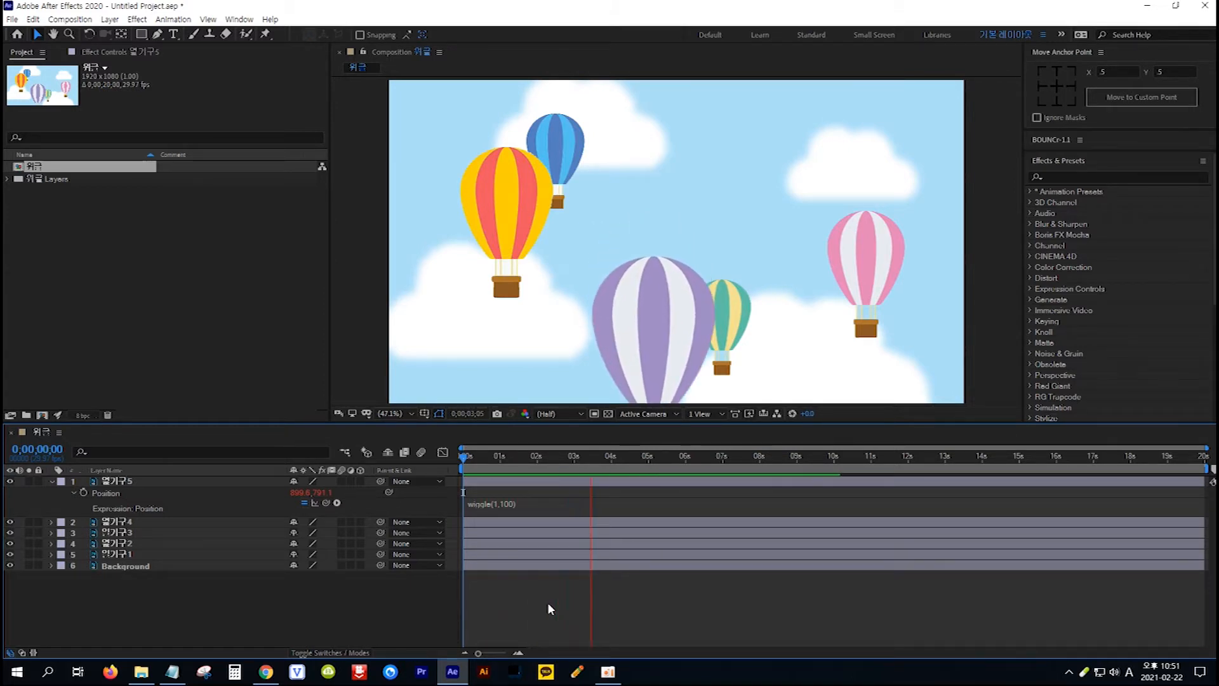
{"action": "key", "text": "space"}
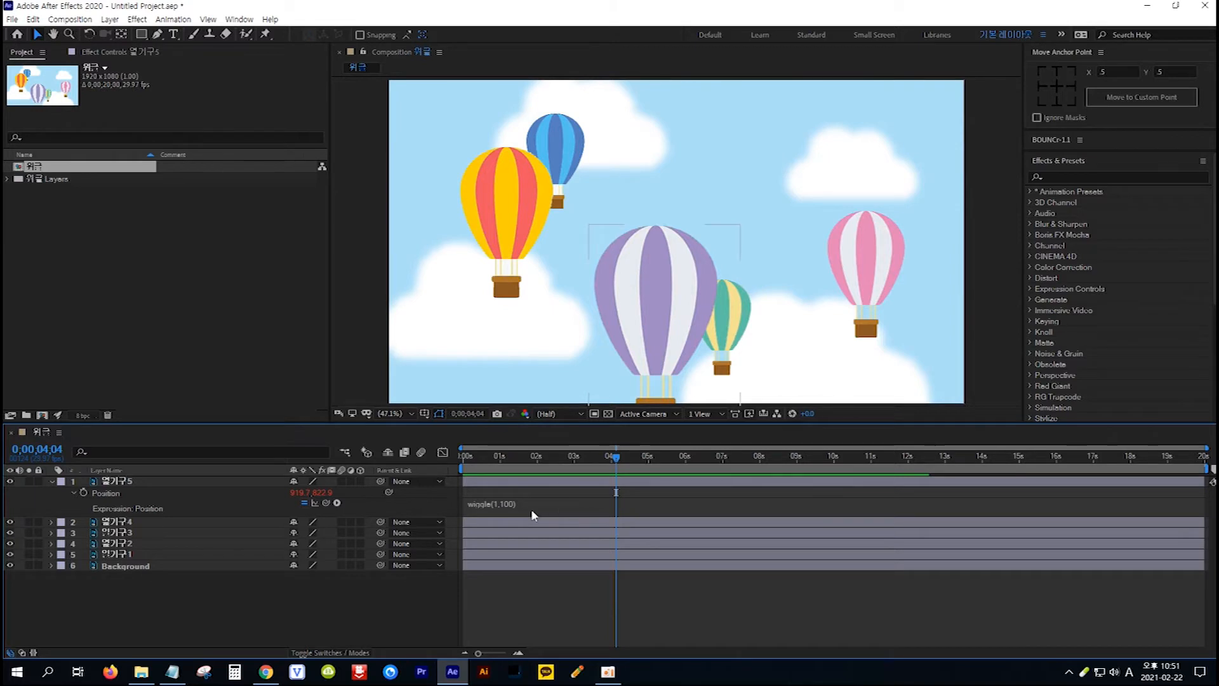
- Select the four balloon layers 열기구4 through 열기구1 and reveal their Position properties
{"action": "left_click", "coordinate": [183, 522]}
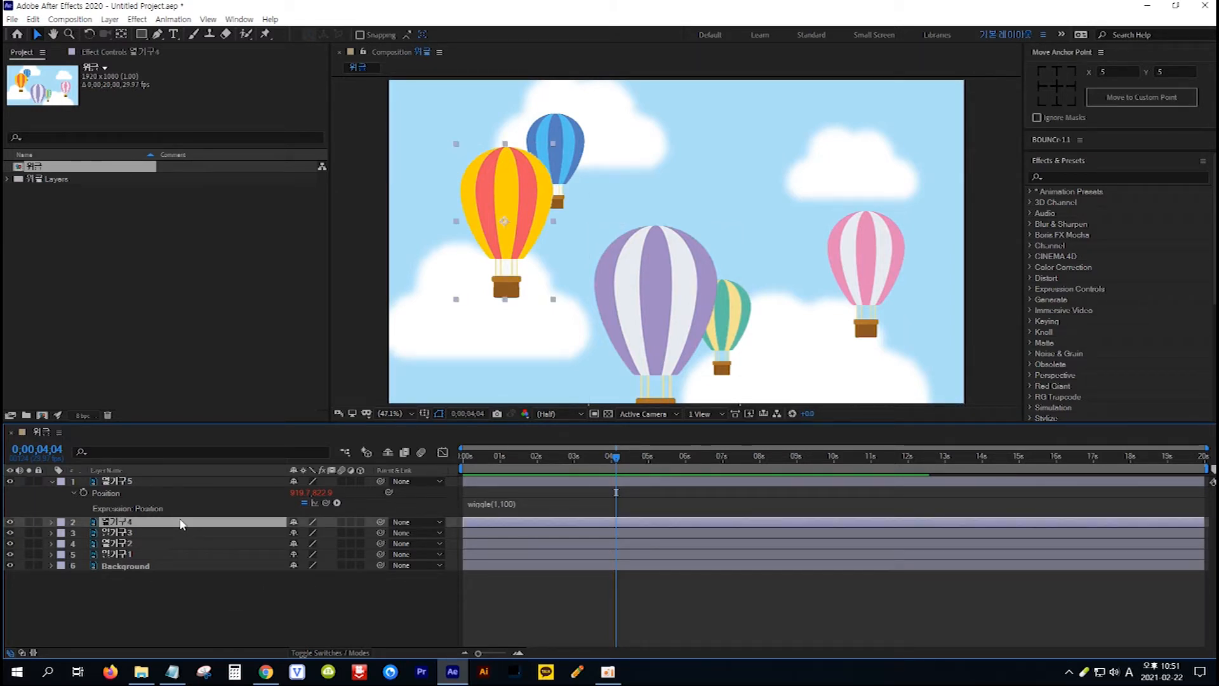
{"action": "left_click", "coordinate": [172, 555], "text": "shift"}
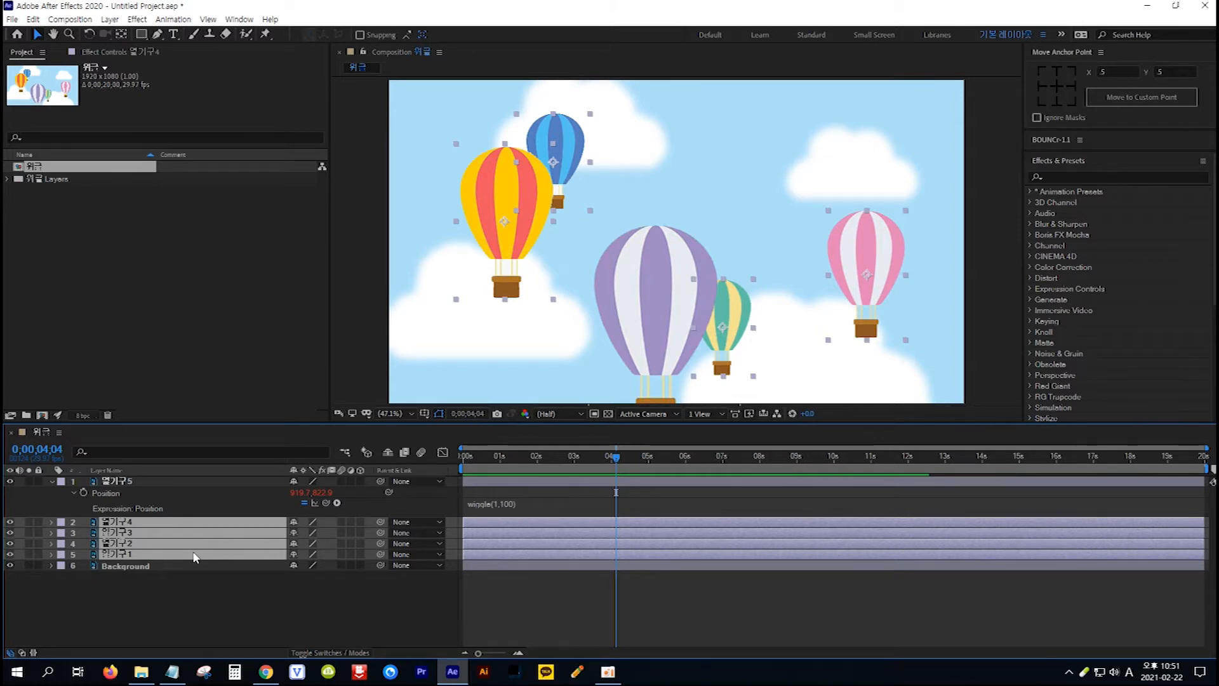
{"action": "key", "text": "p"}
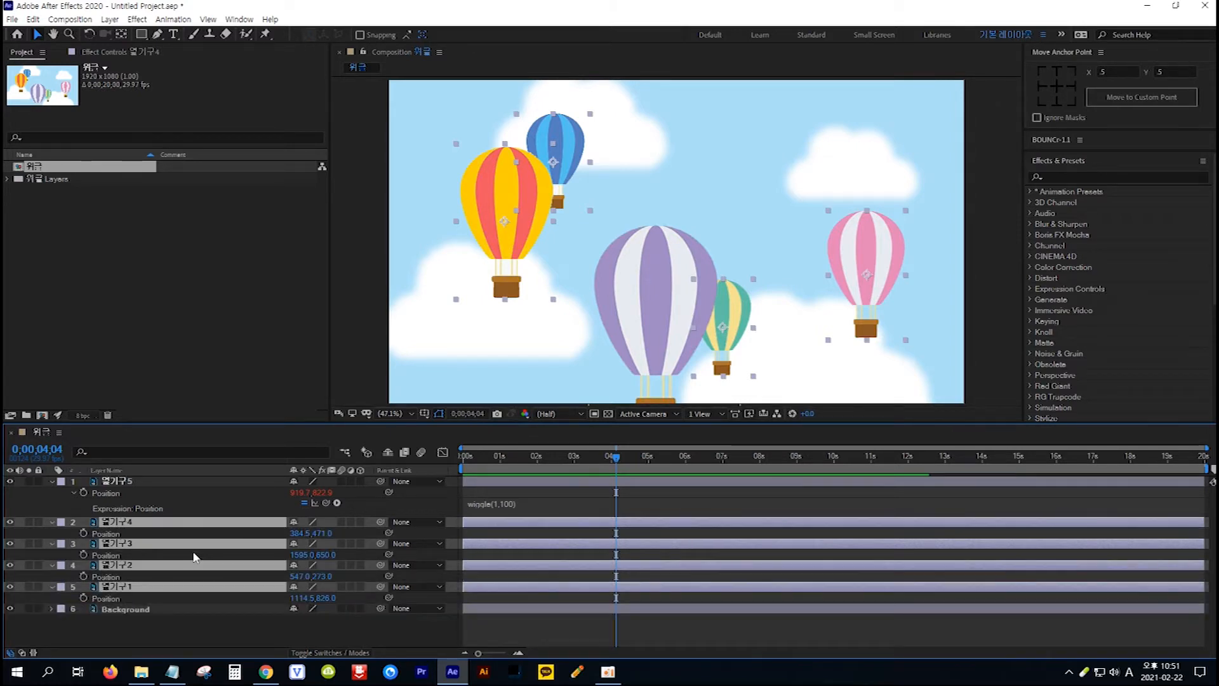
- Add a Position expression to 열기구4 and to 열기구3, and paste the copied wiggle(1,100) into each
{"action": "left_click", "coordinate": [84, 534], "text": "alt"}
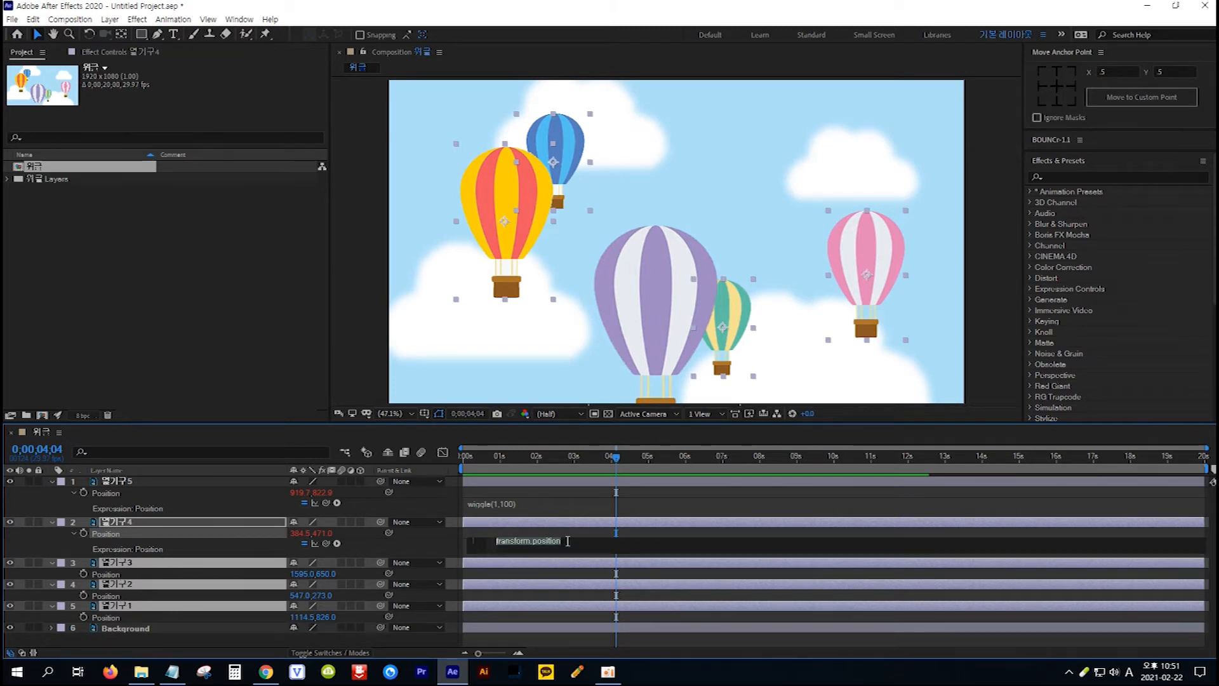
{"action": "key", "text": "ctrl+v"}
{"action": "left_click", "coordinate": [84, 575], "text": "alt"}
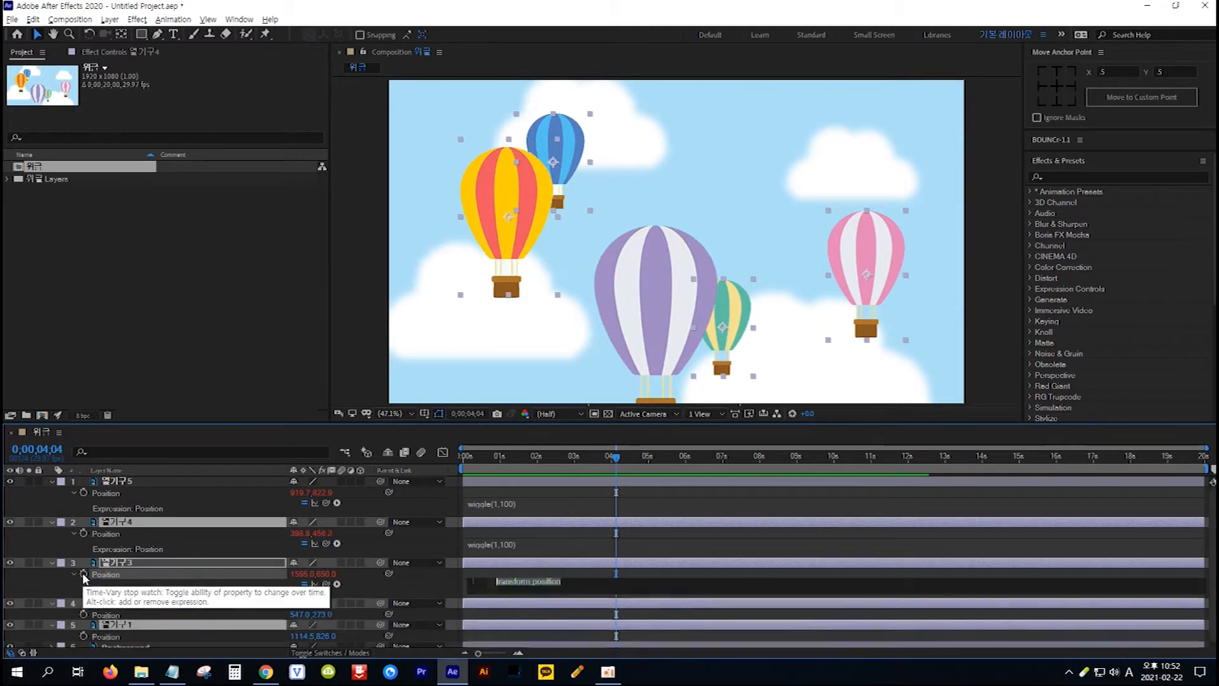
{"action": "key", "text": "ctrl+v"}
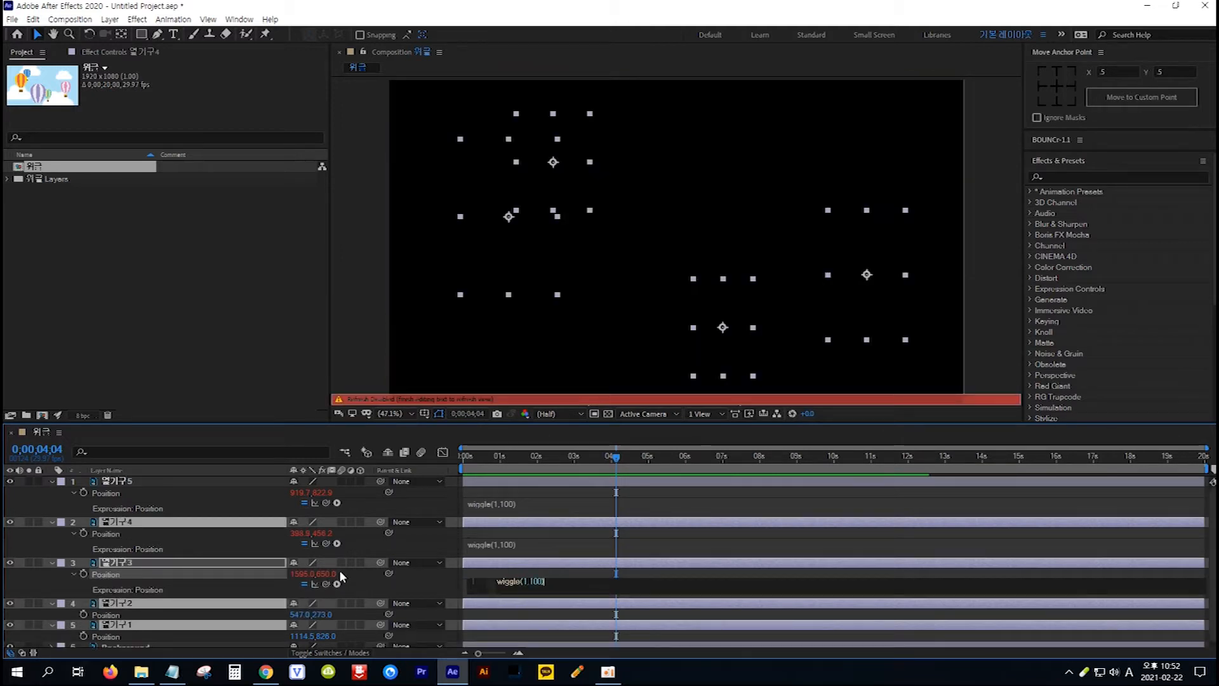
- Add Position expressions to 열기구2 and 열기구1 with the copied wiggle(1,100), and apply them
{"action": "left_click", "coordinate": [83, 615], "text": "alt"}
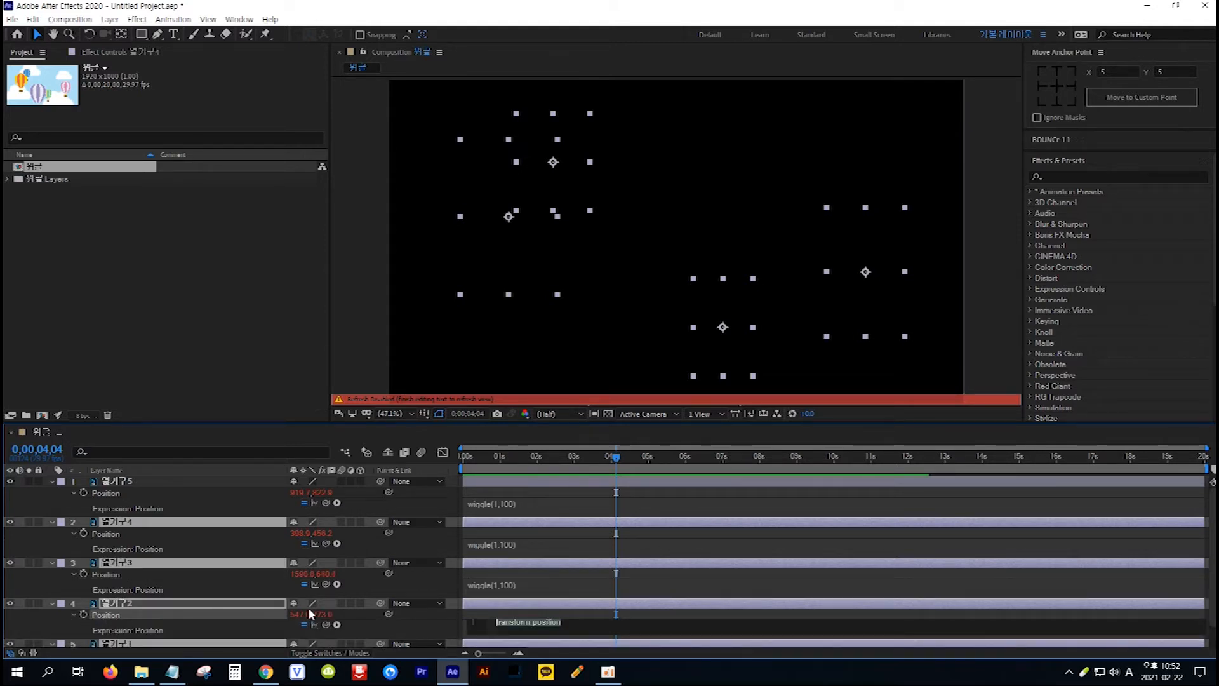
{"action": "key", "text": "ctrl+v"}
{"action": "scroll", "coordinate": [307, 608], "scroll_direction": "down", "scroll_amount": 1}
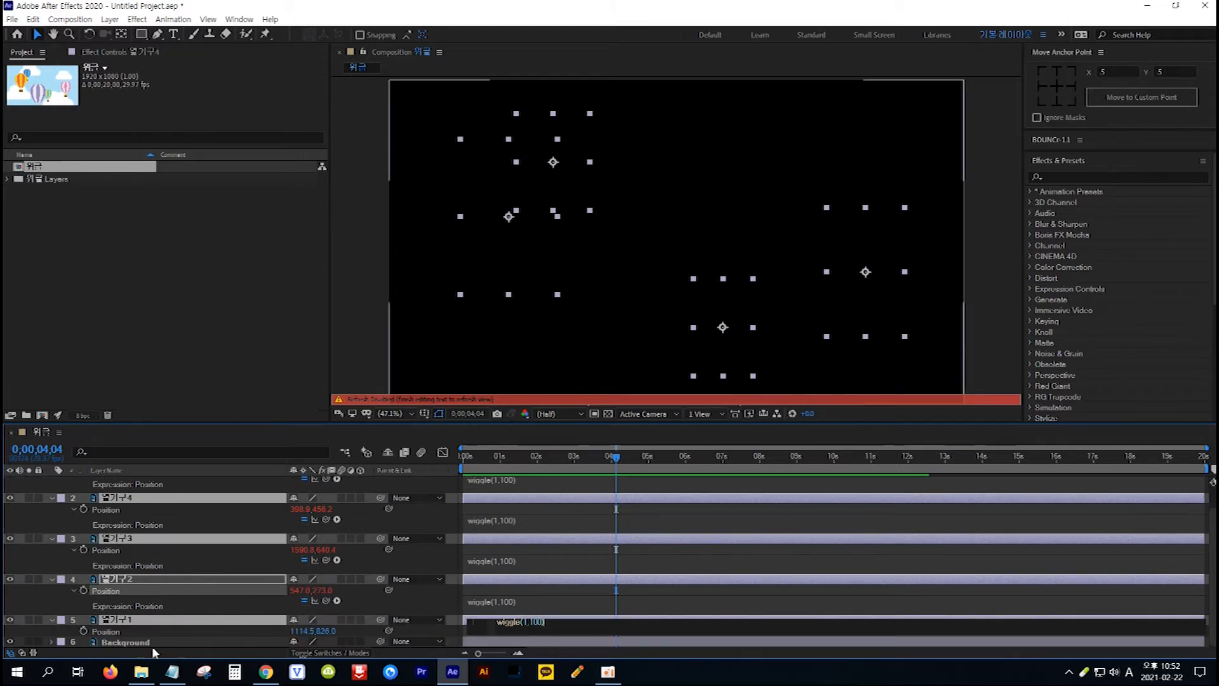
{"action": "left_click", "coordinate": [83, 631], "text": "alt"}
{"action": "key", "text": "ctrl+v"}
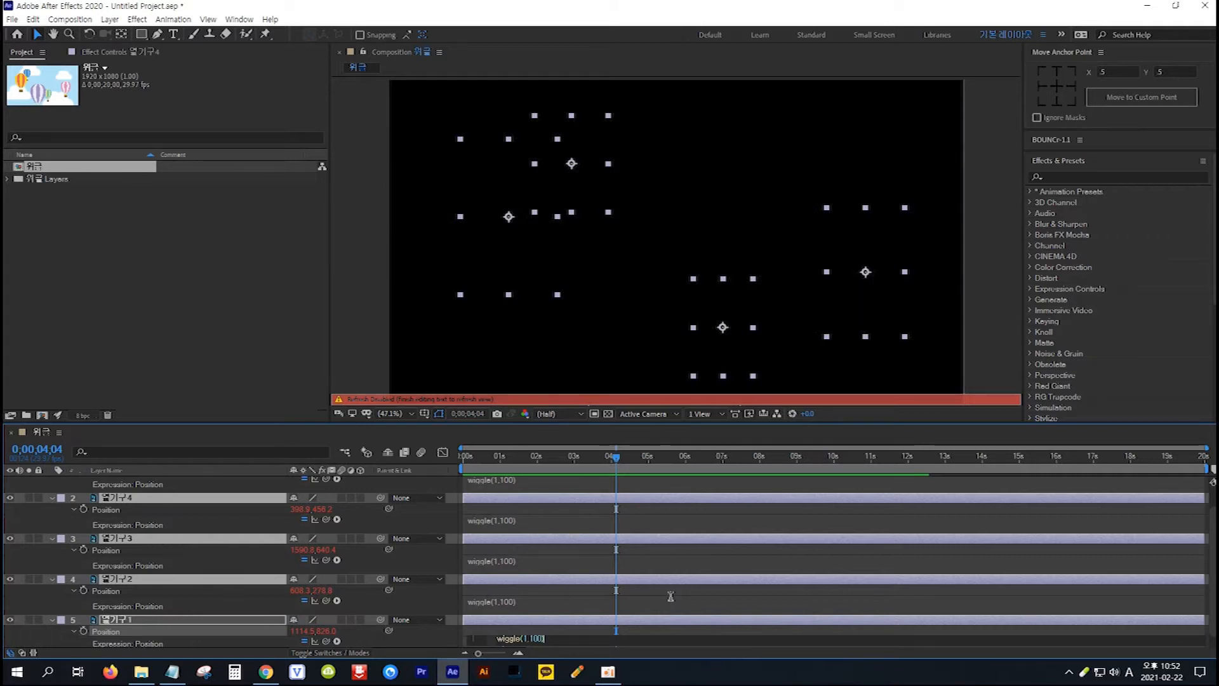
{"action": "left_click", "coordinate": [723, 581]}
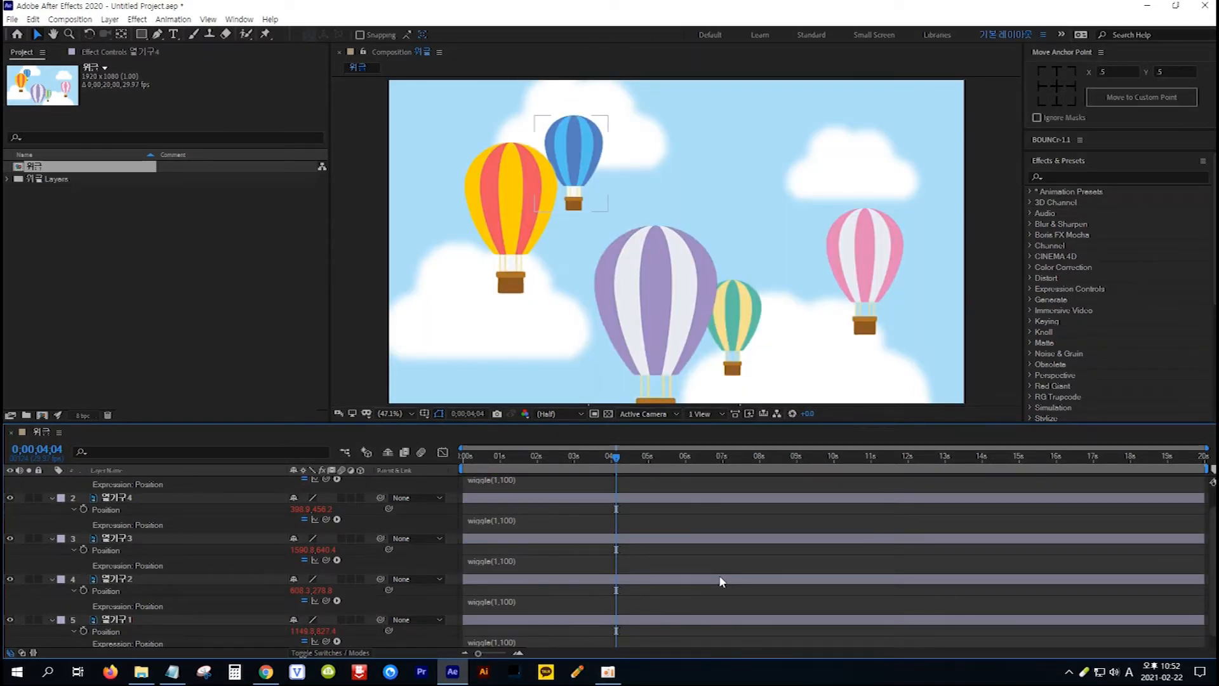
- Preview the wiggle motion of all five balloons from the start of the composition
{"action": "key", "text": "Home"}
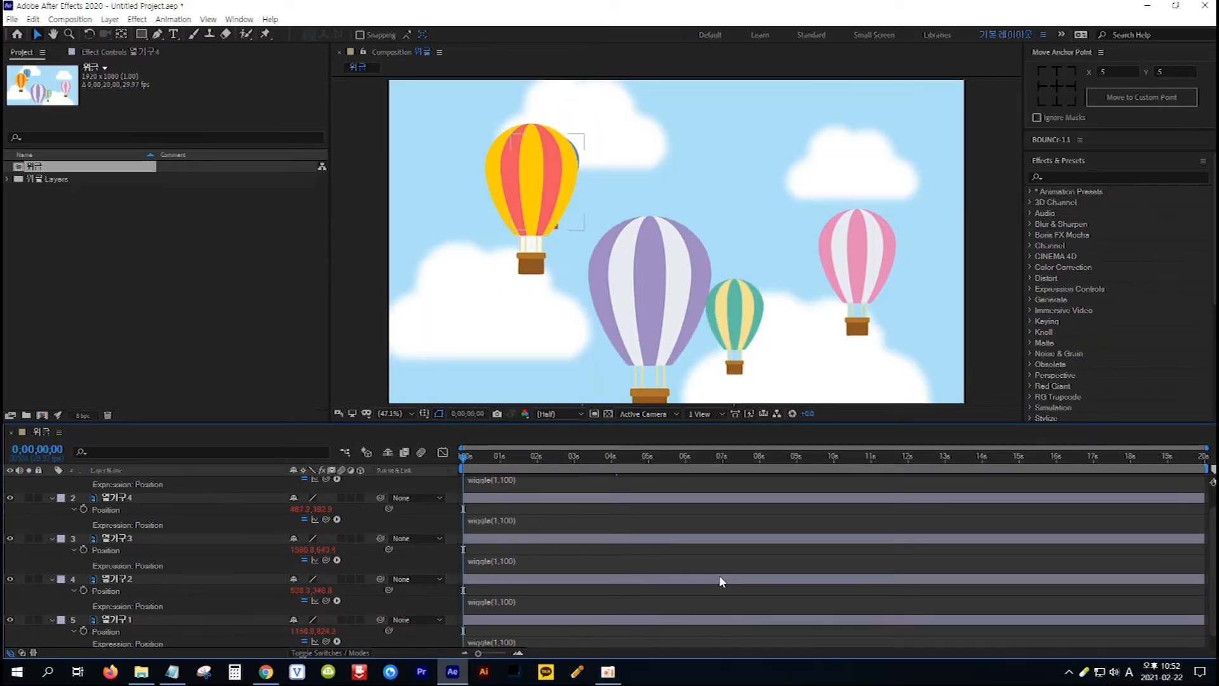
{"action": "key", "text": "space"}
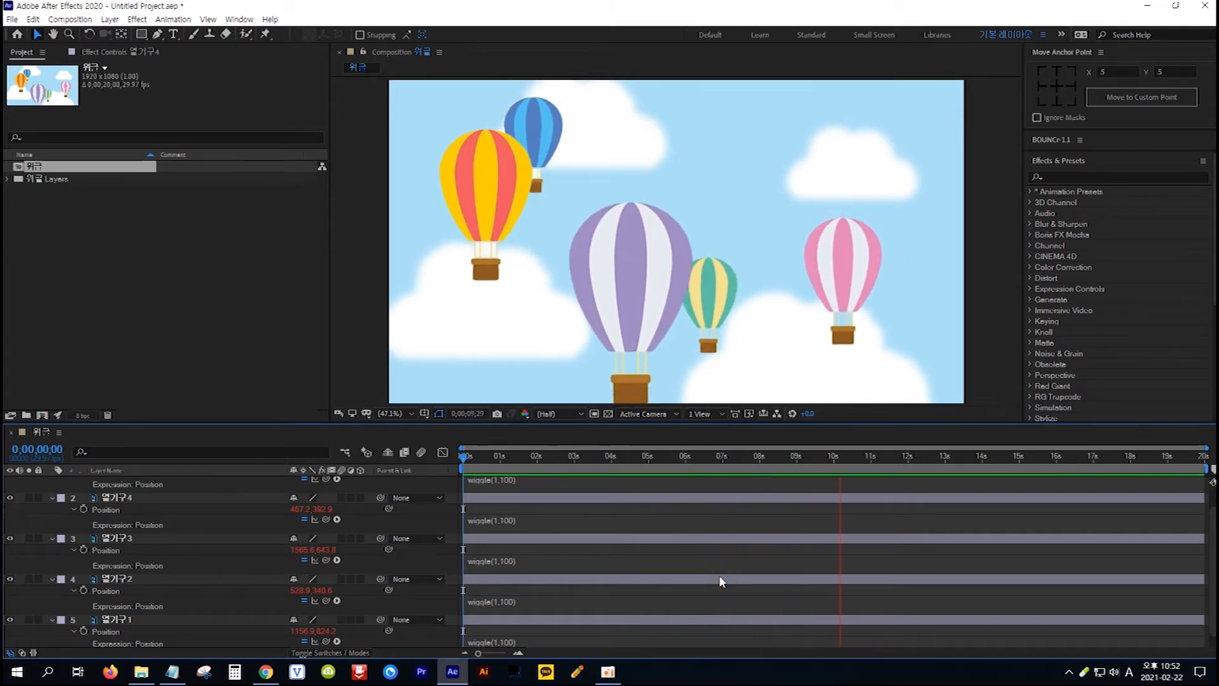
{"action": "key", "text": "space"}
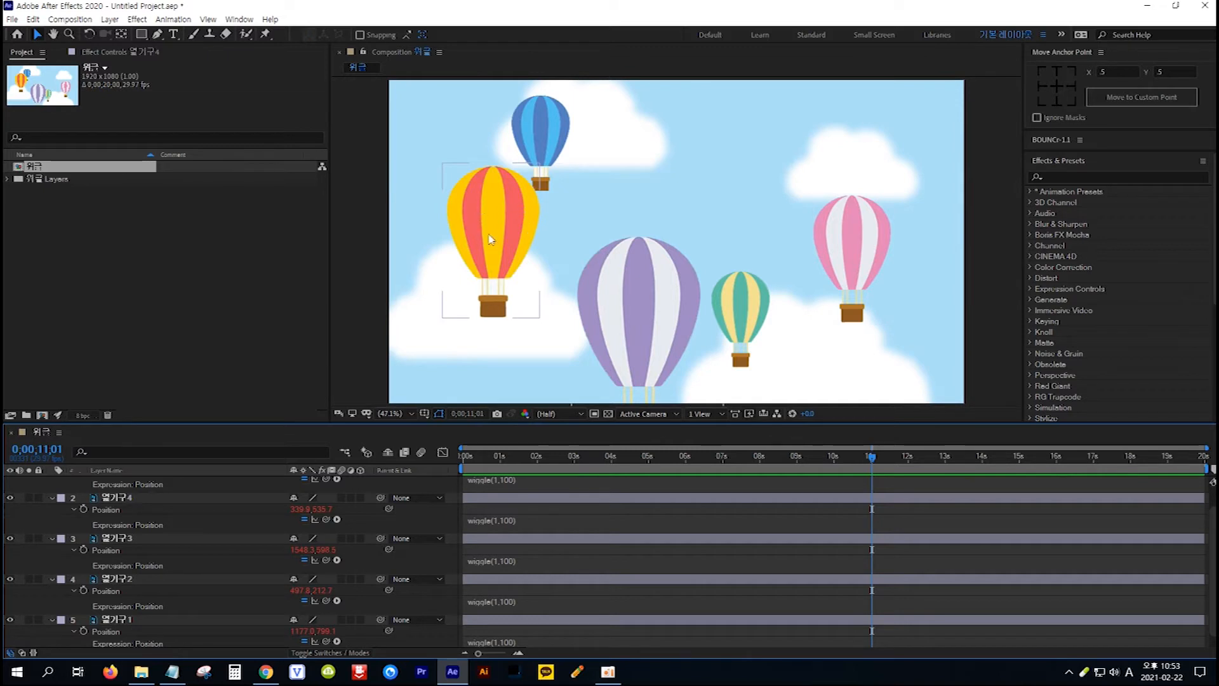
- Change the Position expression of the yellow and red balloon, 열기구4, to wiggle(1,70)
{"action": "left_click", "coordinate": [499, 222]}
{"action": "left_click", "coordinate": [499, 223]}
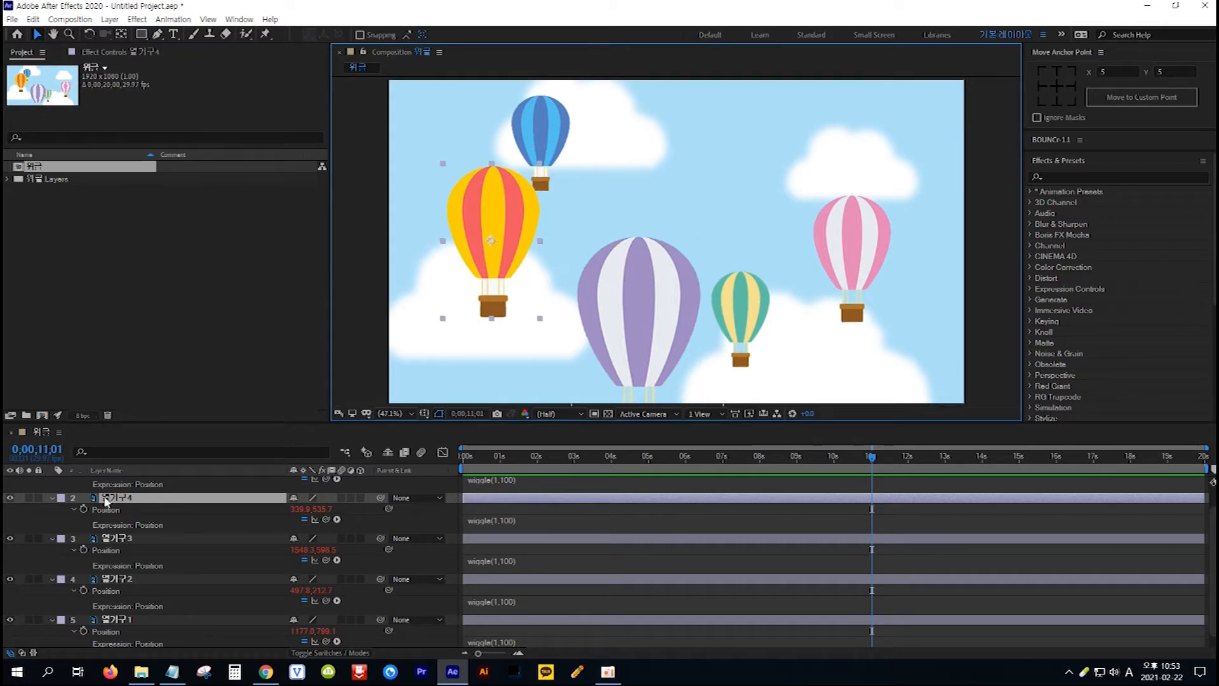
{"action": "left_click", "coordinate": [489, 527]}
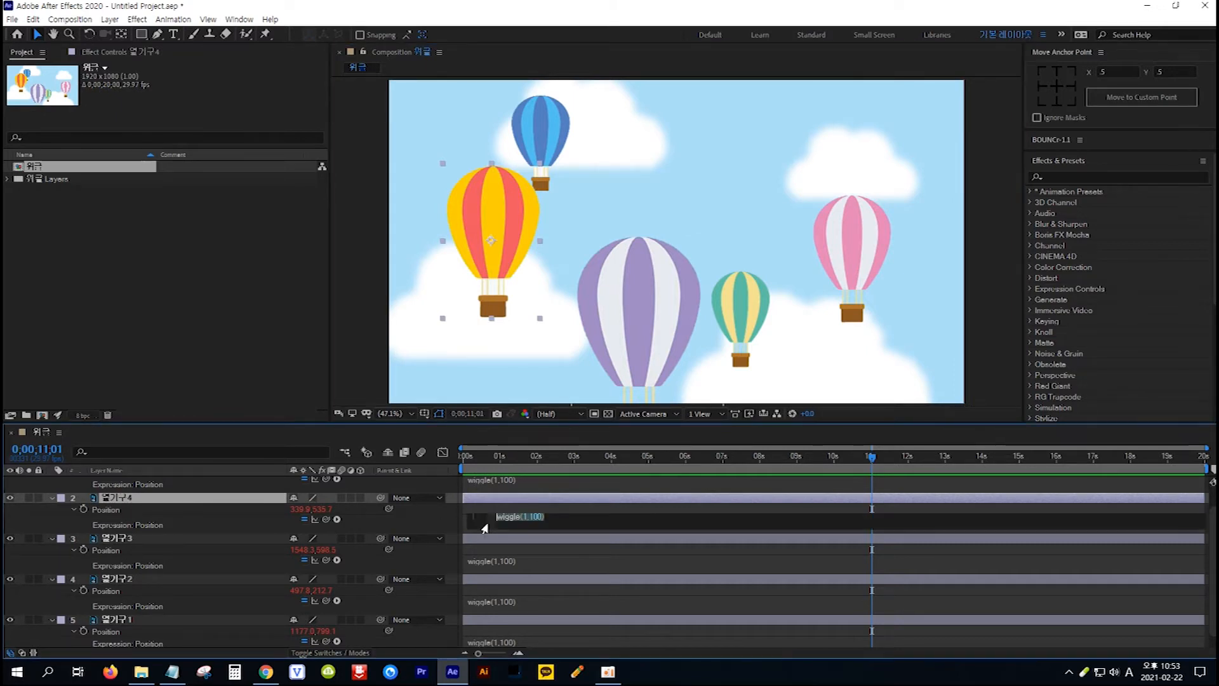
{"action": "left_click", "coordinate": [544, 517]}
{"action": "left_click_drag", "start_coordinate": [533, 516], "coordinate": [529, 517]}
{"action": "type", "text": "70"}
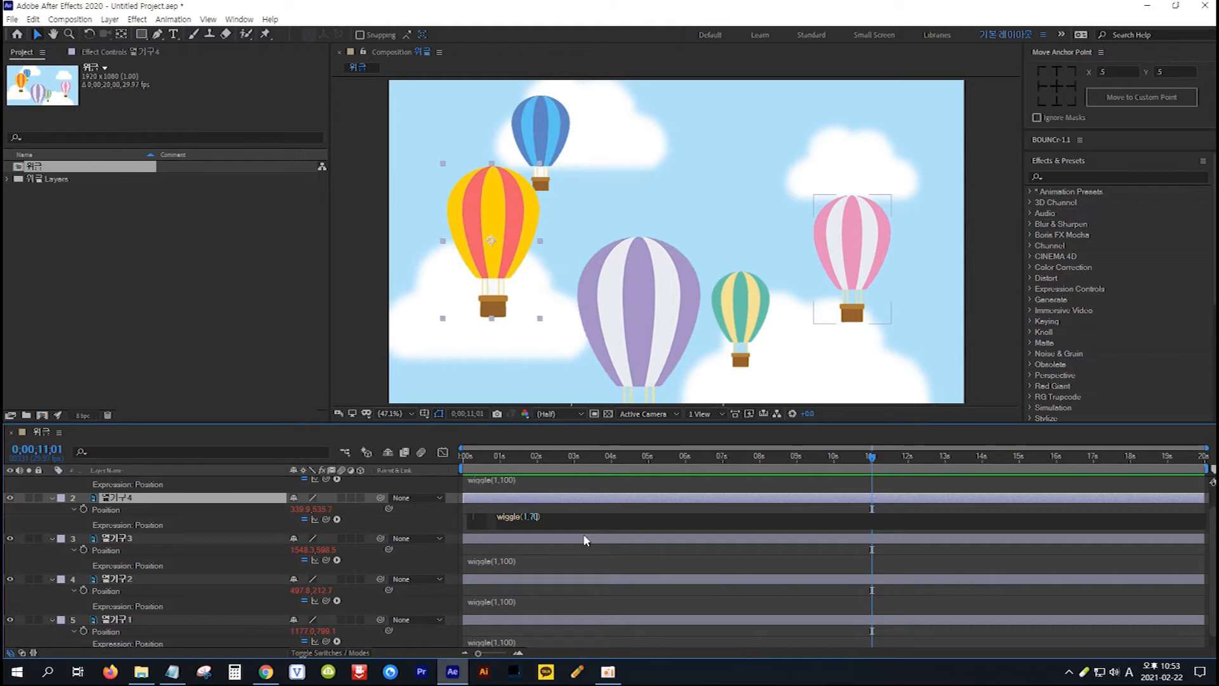
{"action": "left_click", "coordinate": [584, 535]}
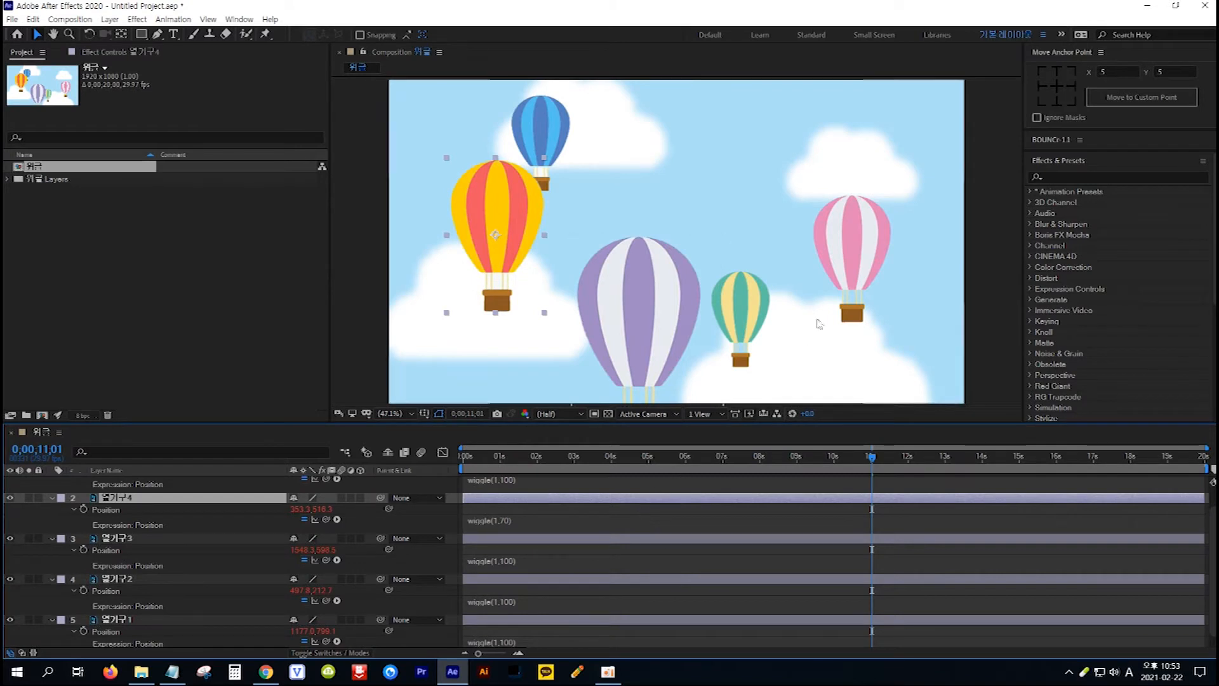
- Change the Position expression of the pink balloon, 열기구3, to wiggle(1,70)
{"action": "left_click", "coordinate": [864, 244]}
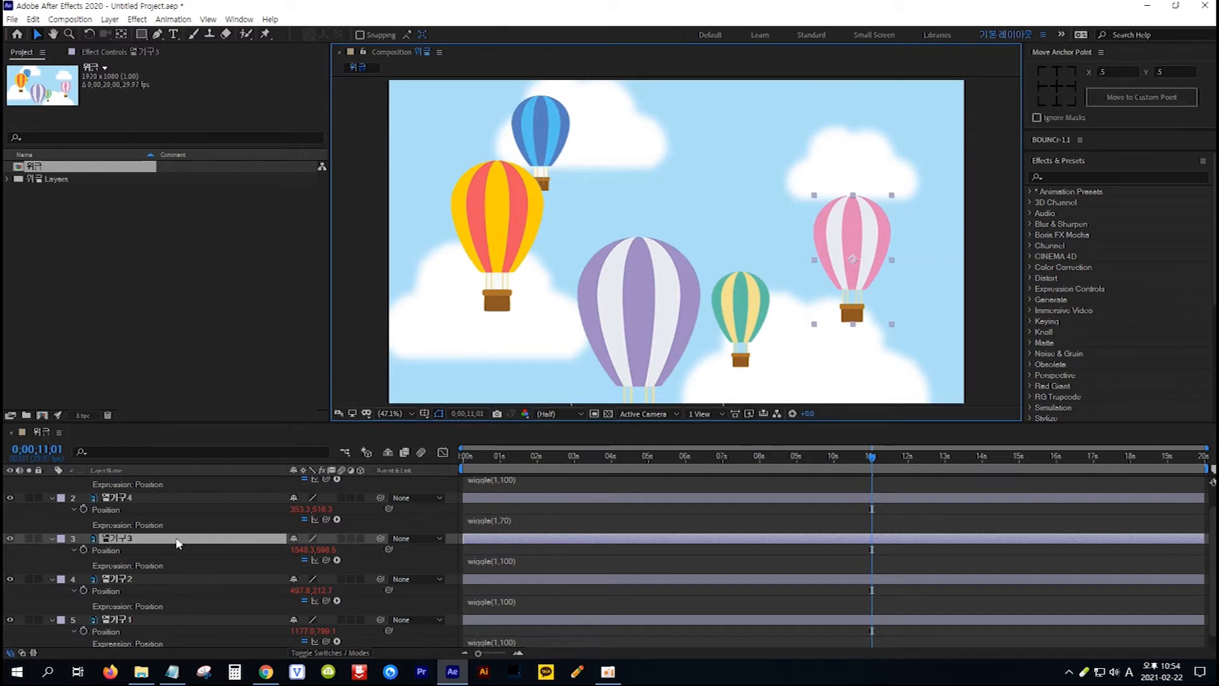
{"action": "left_click", "coordinate": [507, 565]}
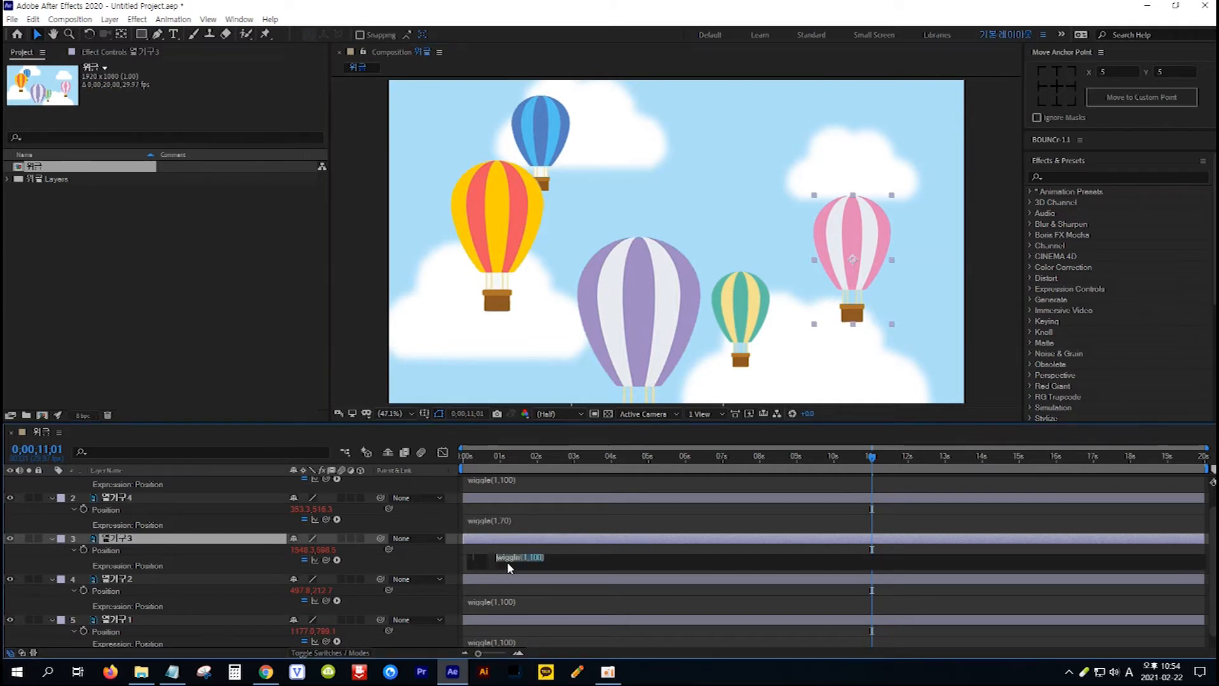
{"action": "left_click", "coordinate": [542, 561]}
{"action": "double_click", "coordinate": [535, 557]}
{"action": "key", "text": "KP_Enter"}
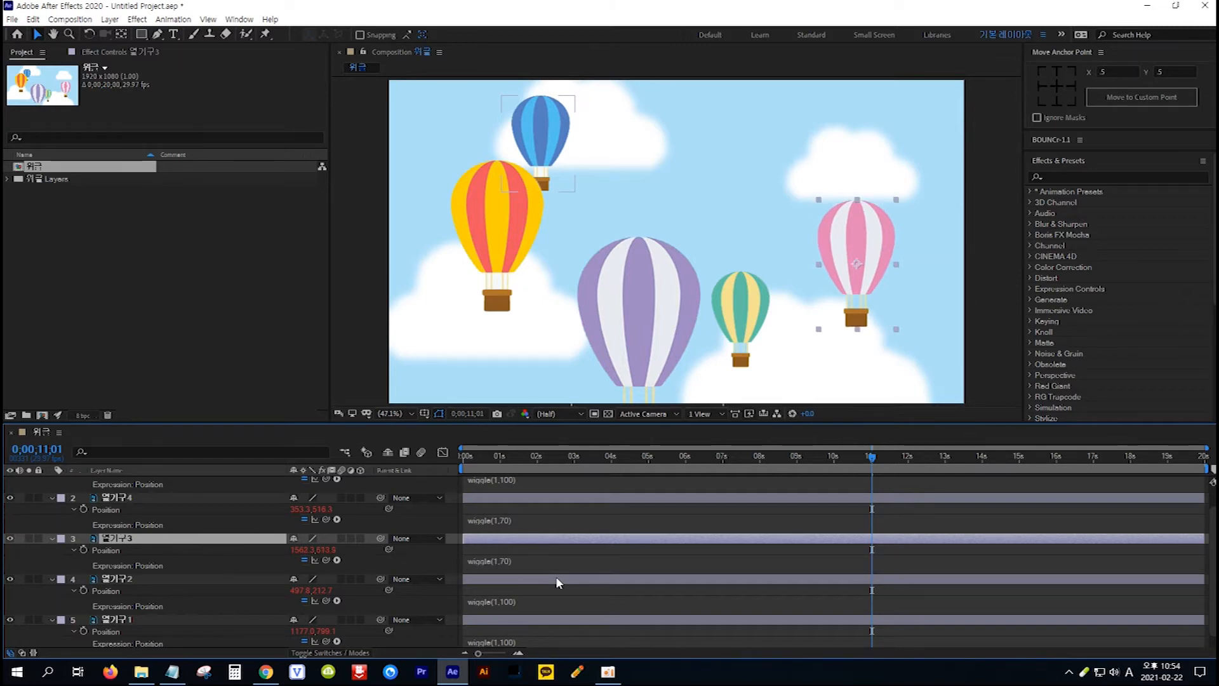
- Play the composition from its first frame to check the motion of the yellow and pink balloons
{"action": "key", "text": "Home"}
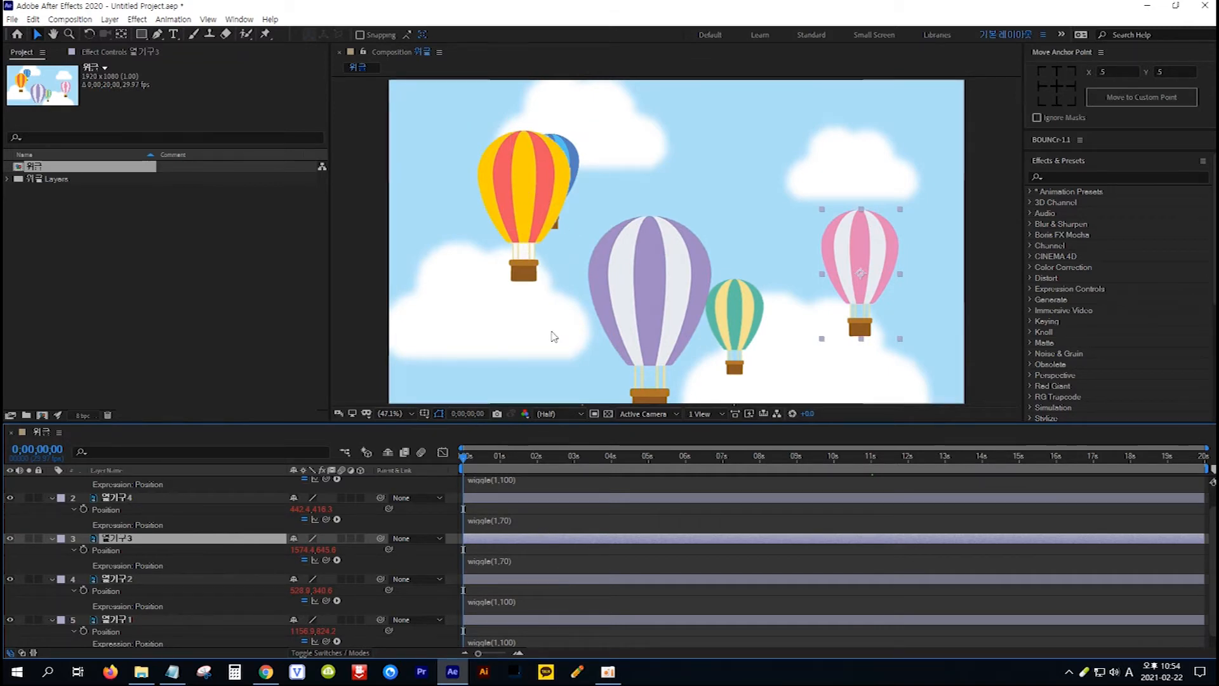
{"action": "key", "text": "space"}
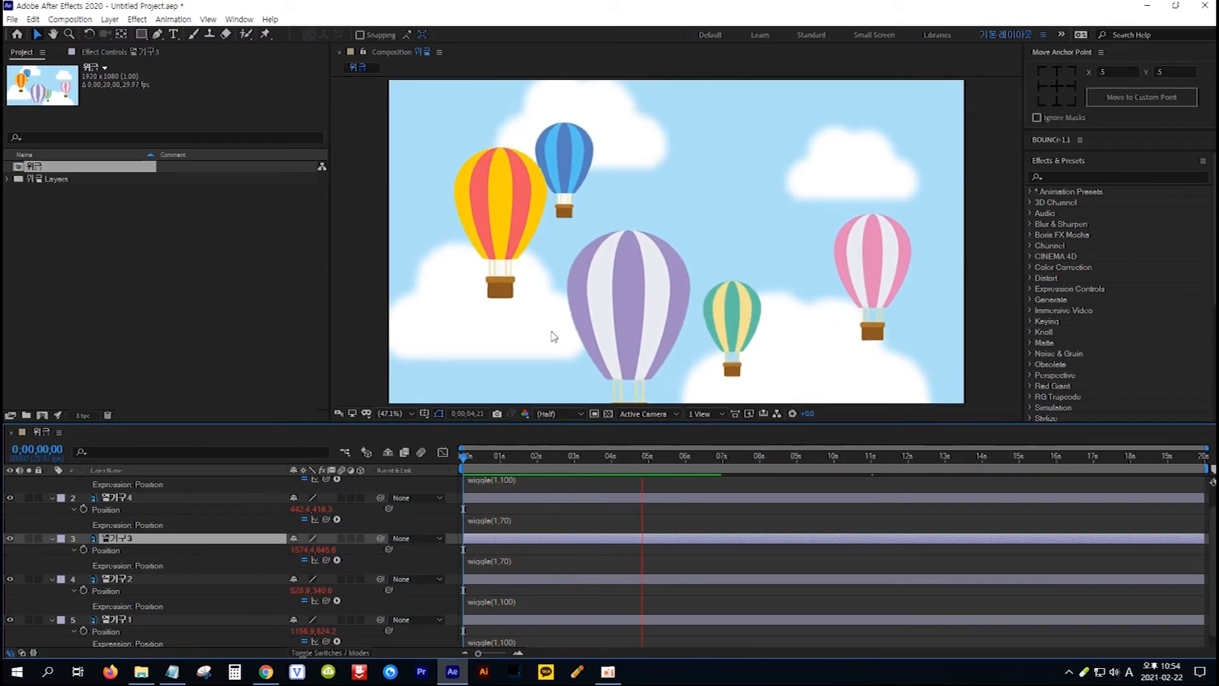
{"action": "key", "text": "space"}
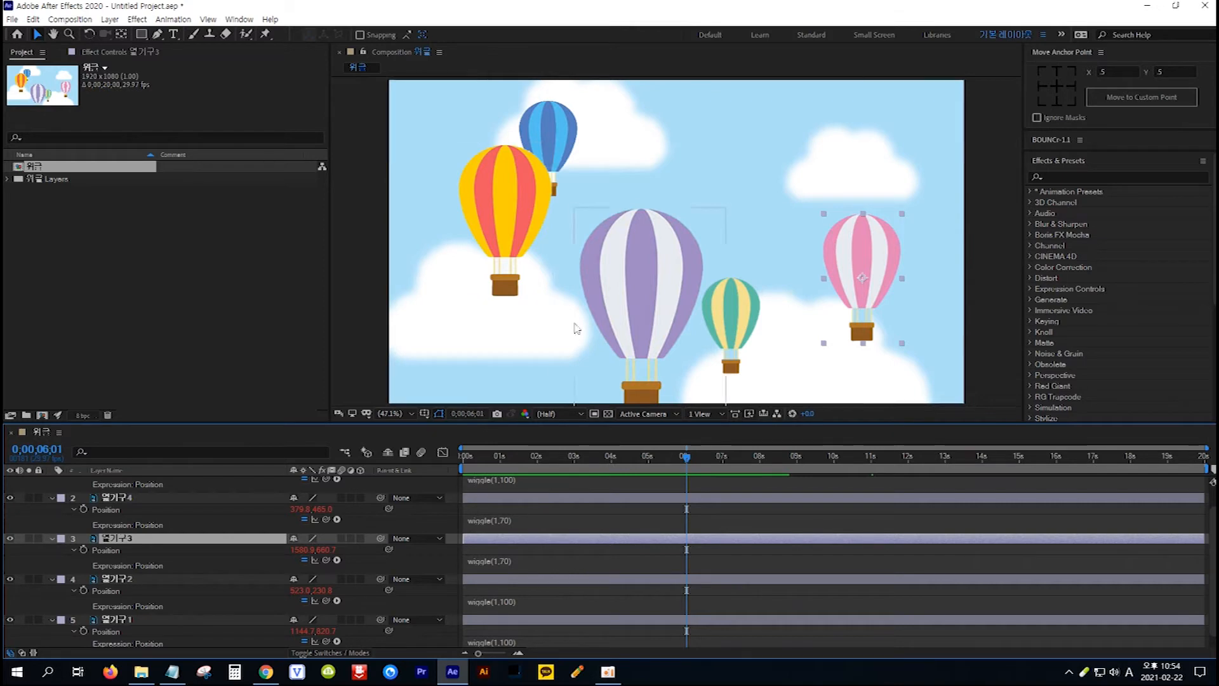
- Change the Position expression of the blue balloon, 열기구2, to wiggle(1,40)
{"action": "left_click", "coordinate": [557, 131]}
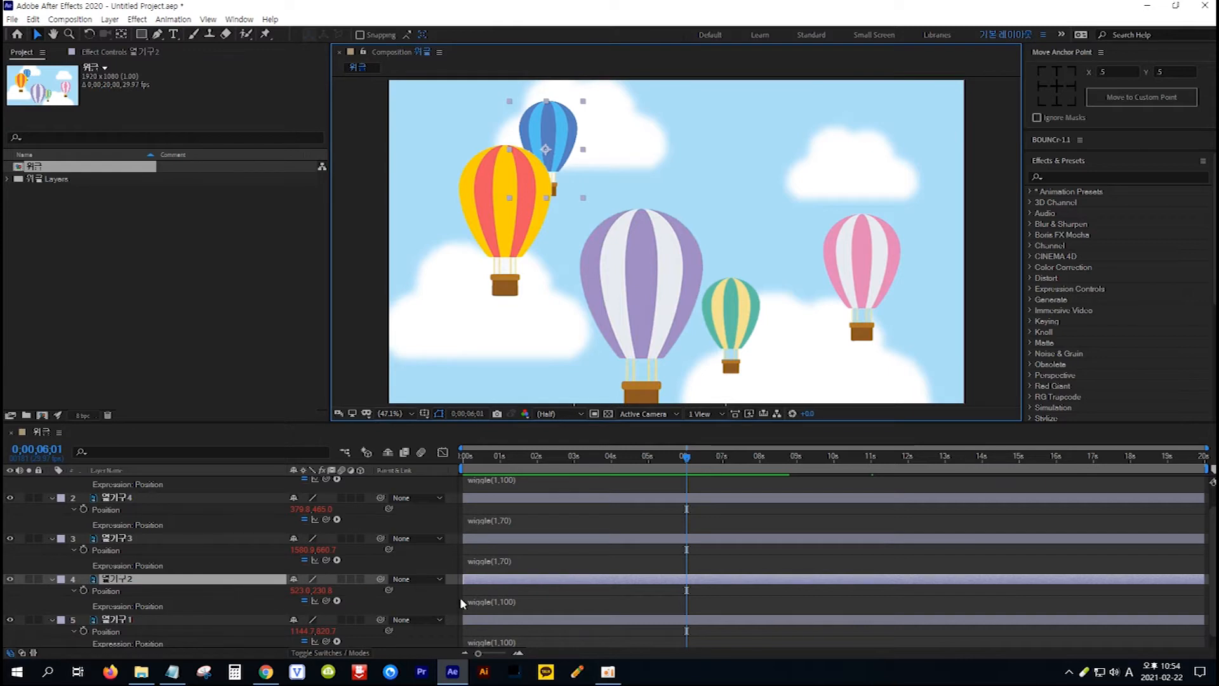
{"action": "left_click", "coordinate": [499, 606]}
{"action": "left_click_drag", "start_coordinate": [498, 602], "coordinate": [529, 599]}
{"action": "left_click", "coordinate": [542, 598]}
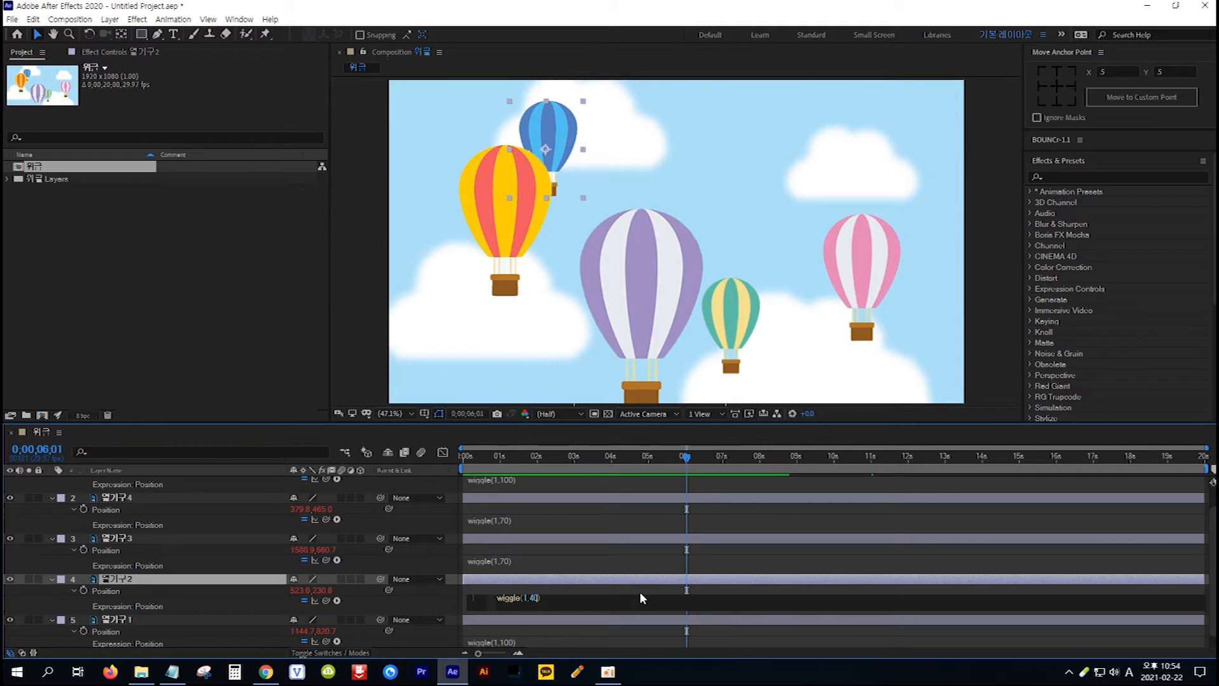
{"action": "type", "text": "40"}
{"action": "key", "text": "KP_Enter"}
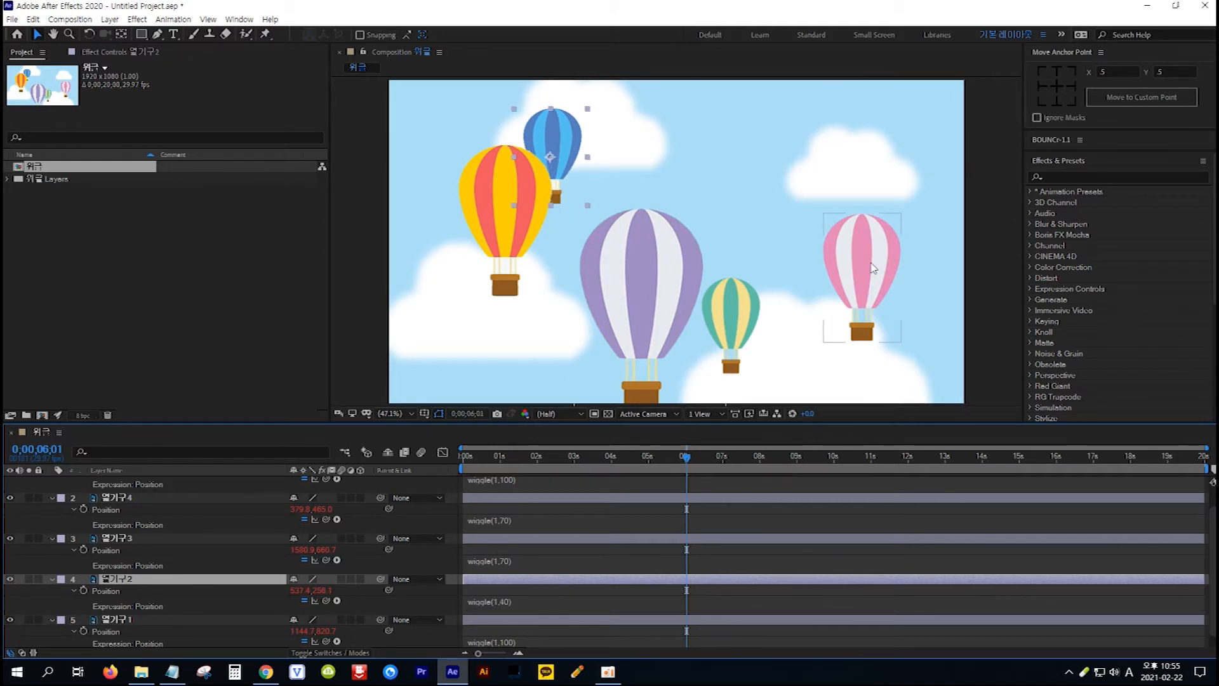
- Set the pink balloon 열기구3's Position expression to wiggle(1,40) and preview the animation
{"action": "left_click", "coordinate": [873, 267]}
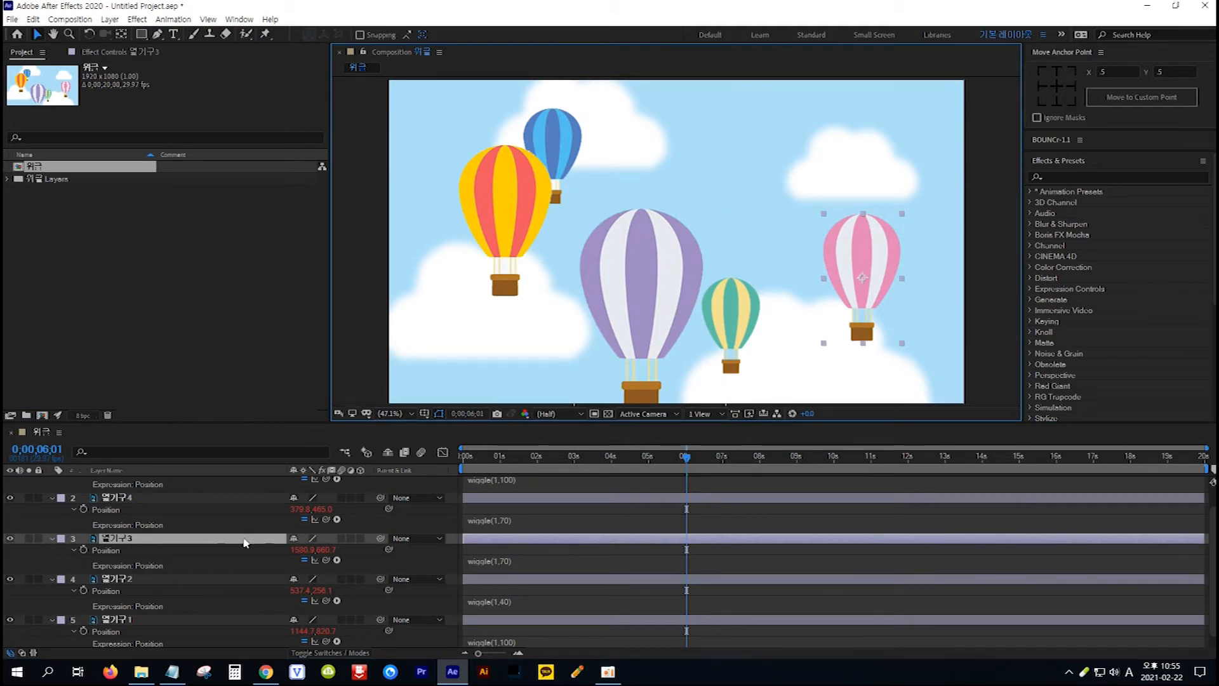
{"action": "left_click", "coordinate": [499, 561]}
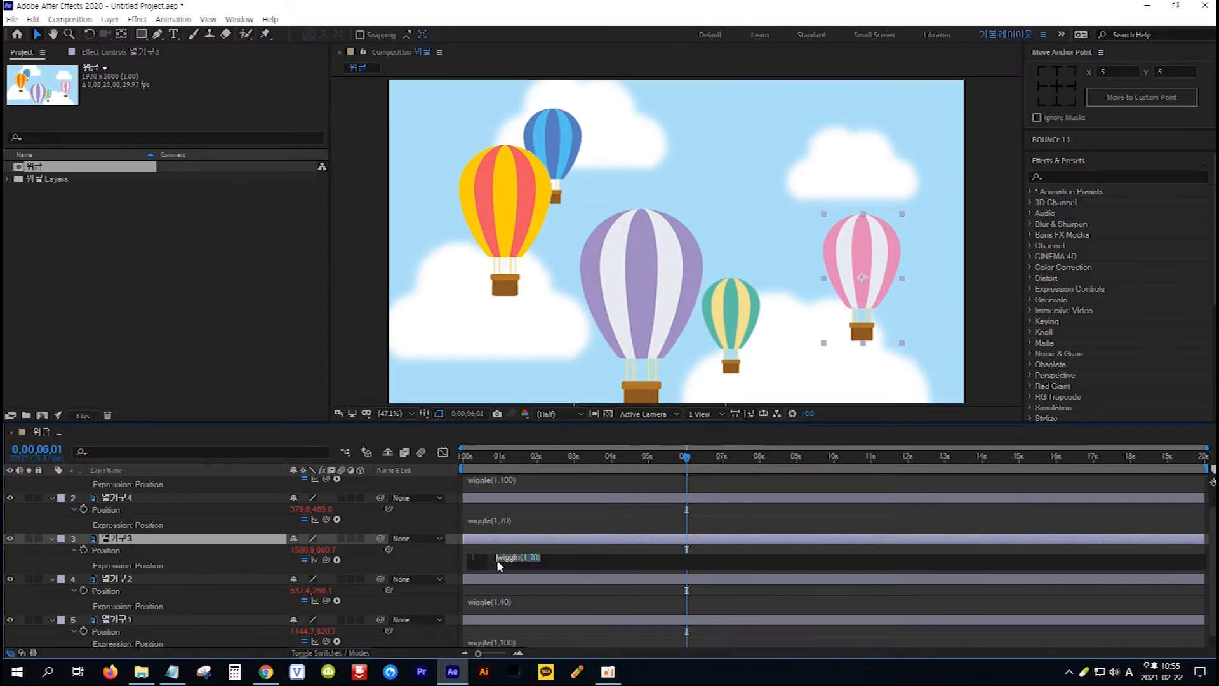
{"action": "left_click", "coordinate": [534, 570]}
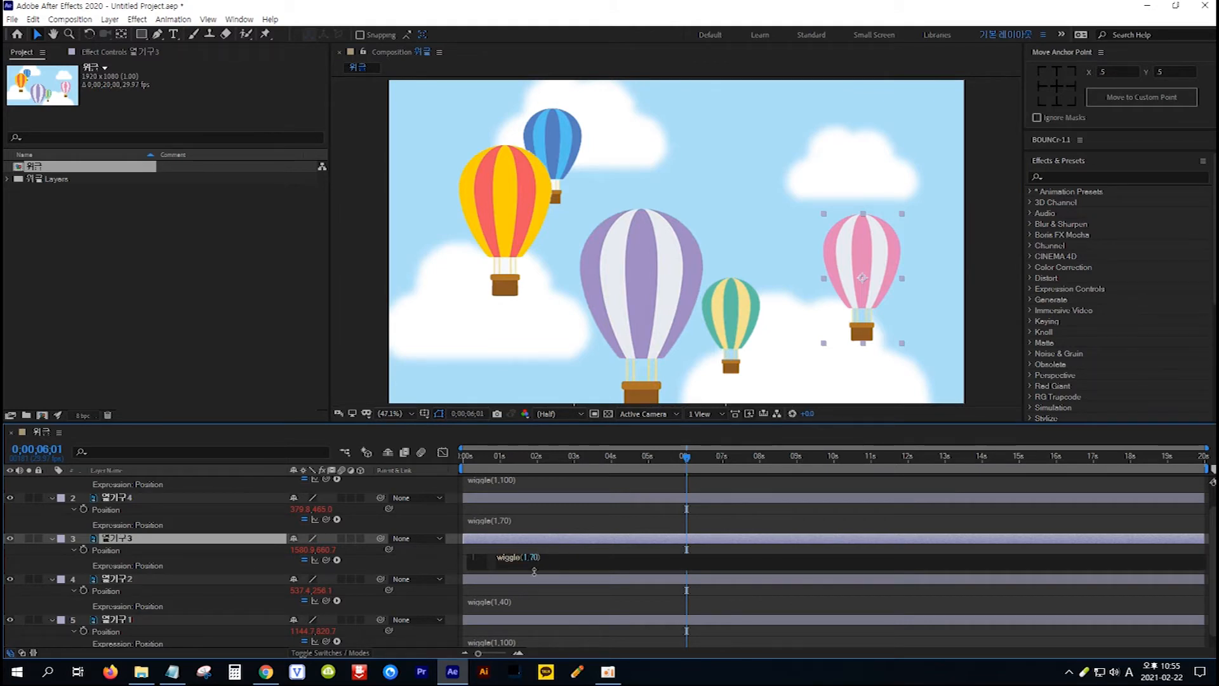
{"action": "key", "text": "BackSpace"}
{"action": "key", "text": "BackSpace"}
{"action": "type", "text": "40"}
{"action": "key", "text": "KP_Enter"}
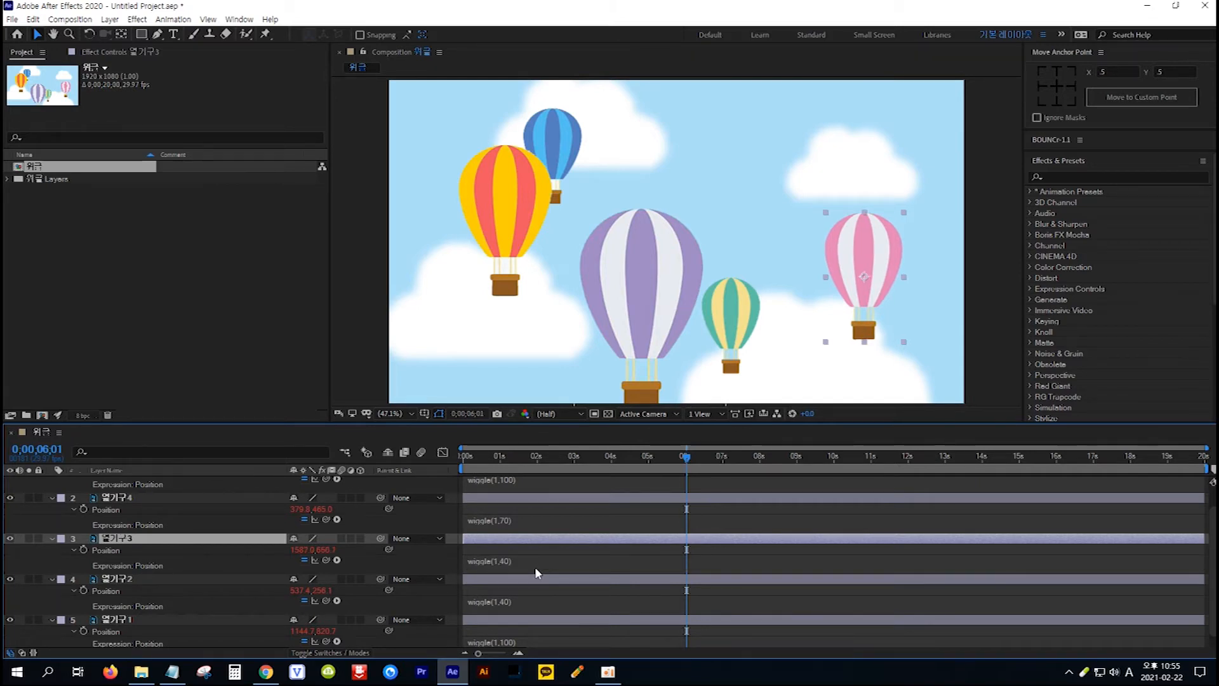
{"action": "key", "text": "space"}
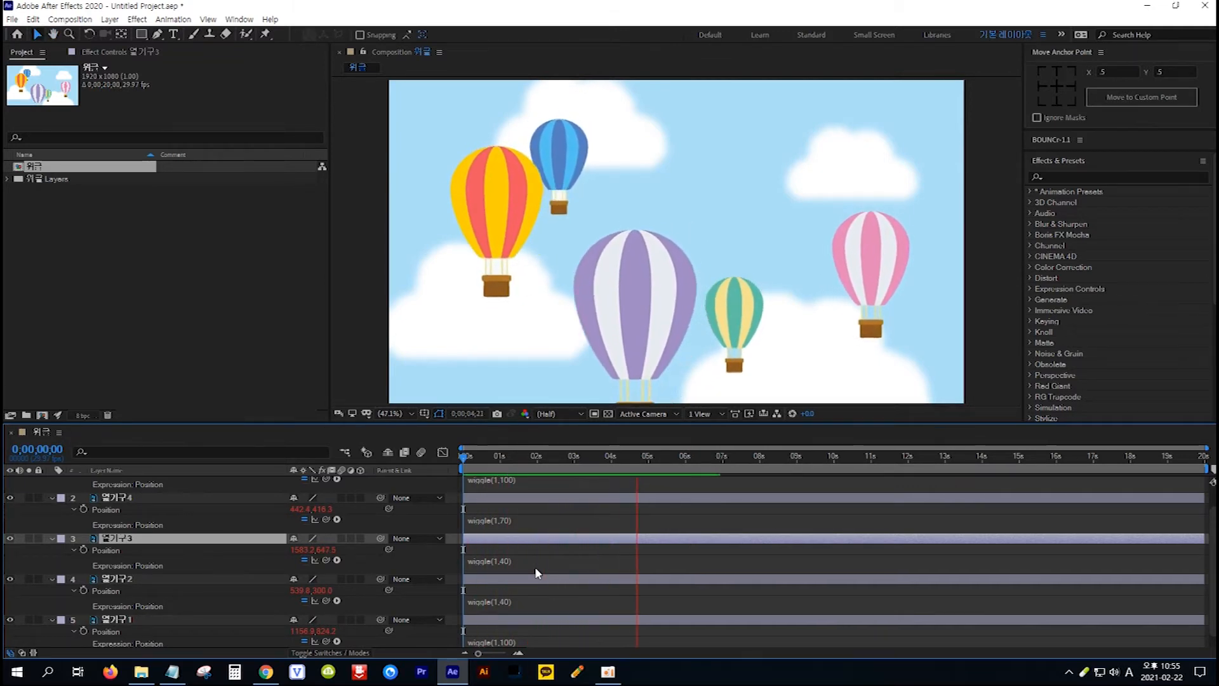
{"action": "key", "text": "space"}
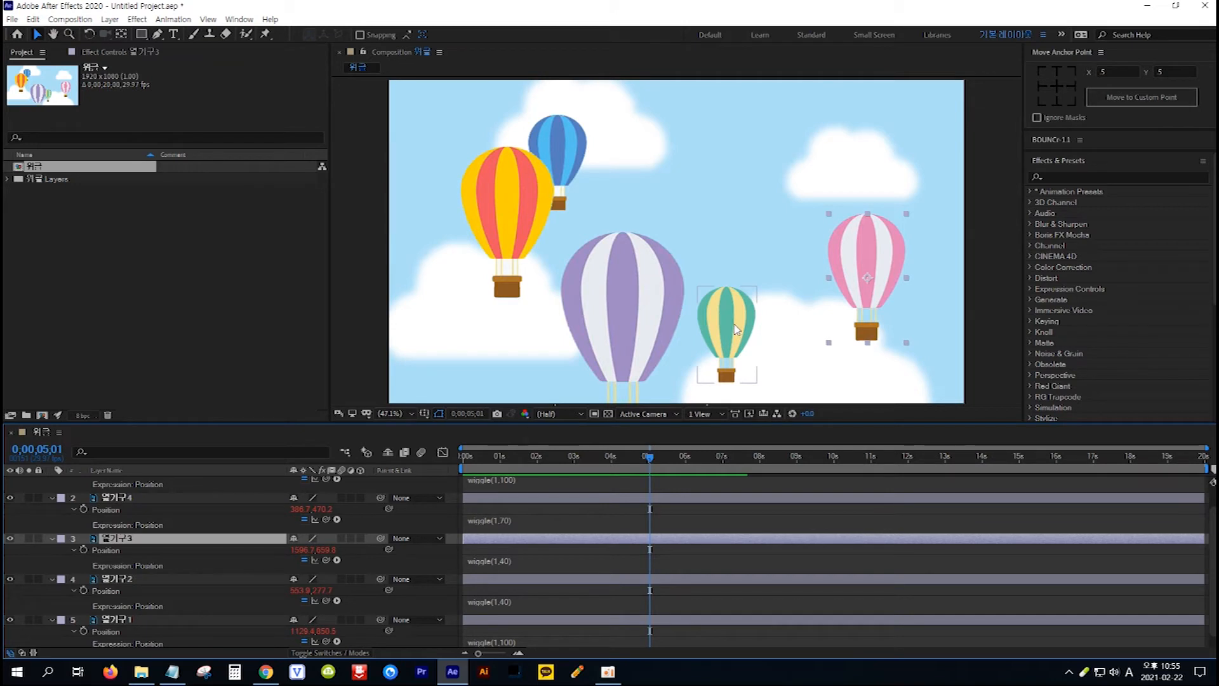
- Change the Position expression of the green balloon, 열기구1, to wiggle(1,10)
{"action": "left_click", "coordinate": [719, 319]}
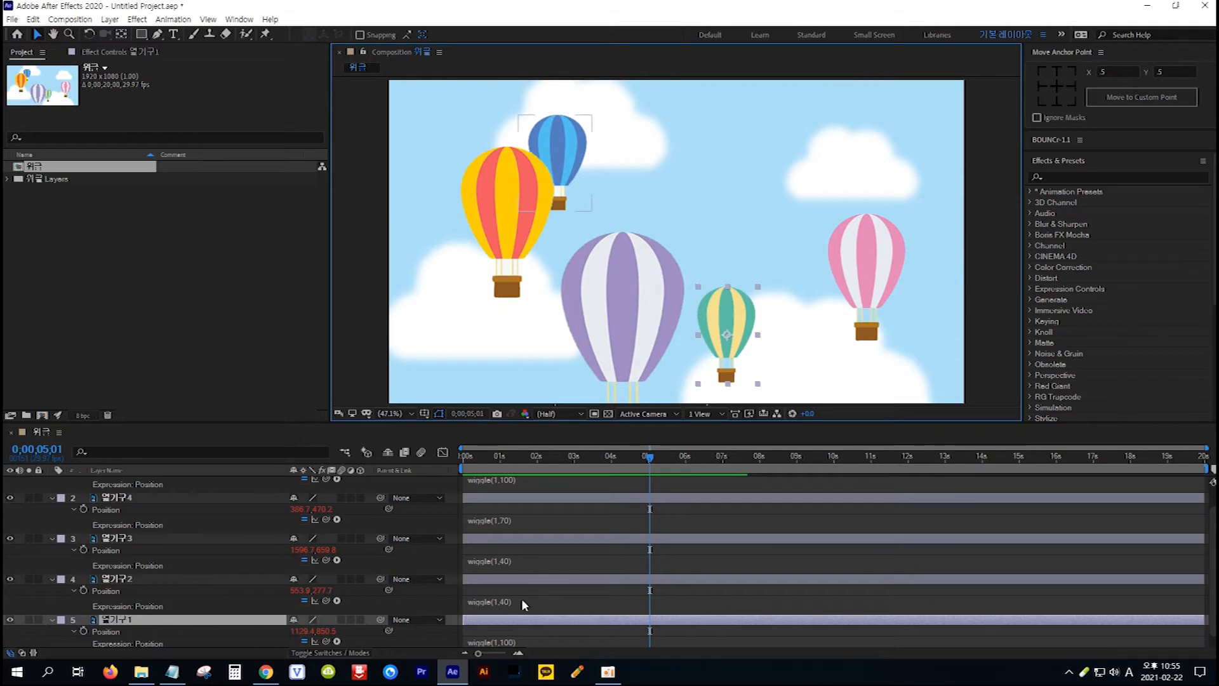
{"action": "scroll", "coordinate": [522, 605], "scroll_direction": "down", "scroll_amount": 1}
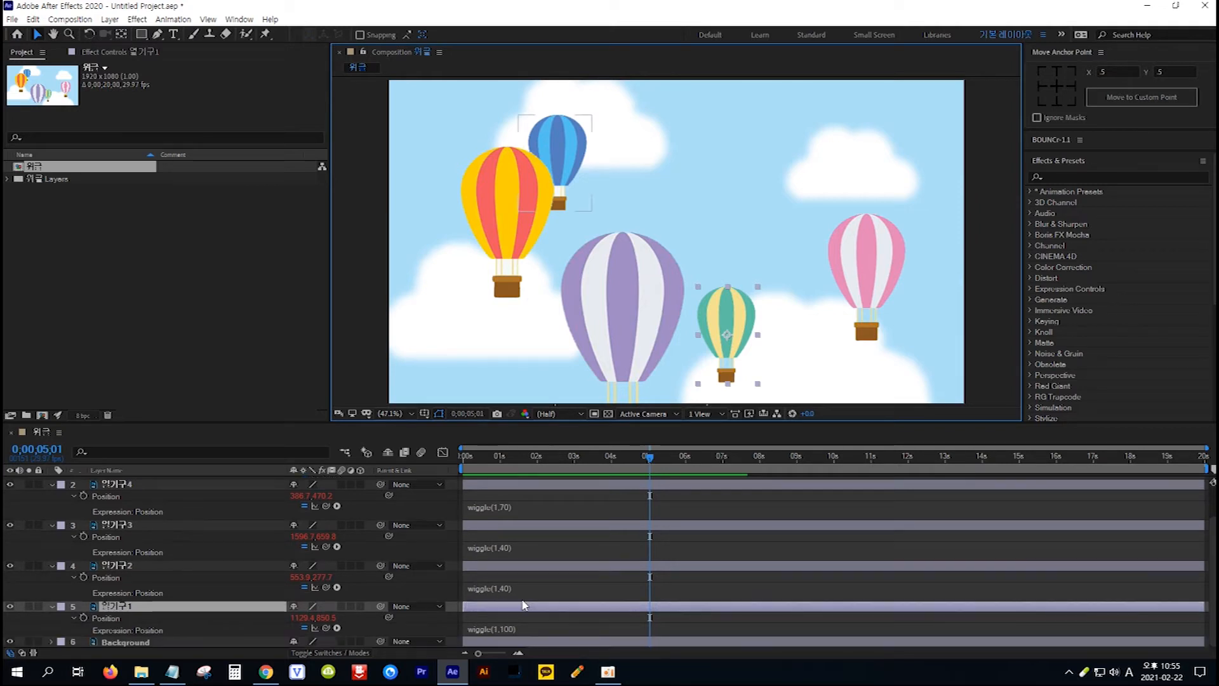
{"action": "left_click", "coordinate": [510, 631]}
{"action": "left_click", "coordinate": [543, 628]}
{"action": "key", "text": "BackSpace"}
{"action": "key", "text": "BackSpace"}
{"action": "key", "text": "BackSpace"}
{"action": "key", "text": "BackSpace"}
{"action": "type", "text": "10"}
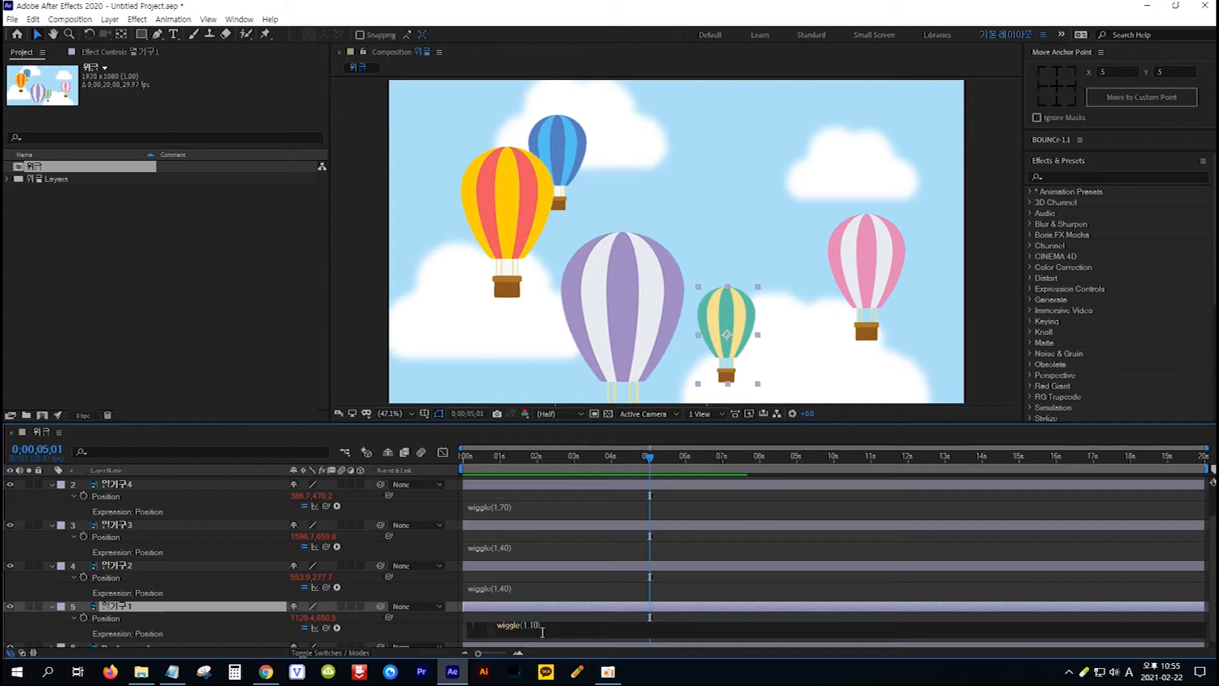
{"action": "key", "text": "KP_Enter"}
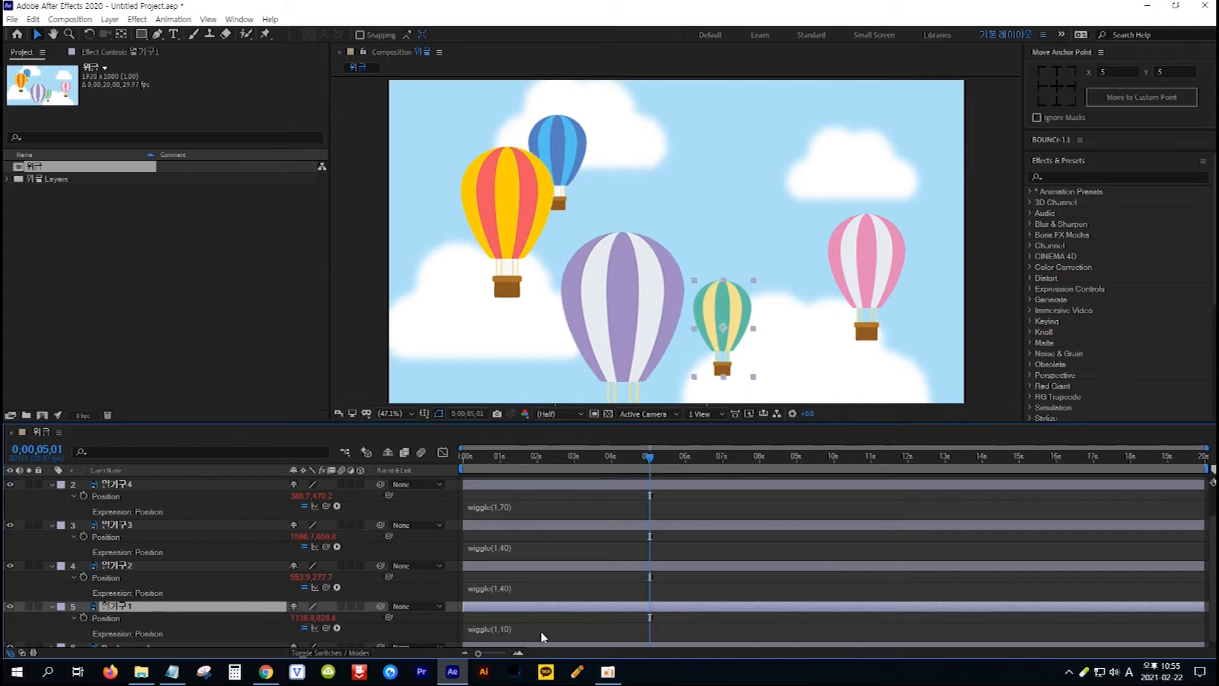
- Preview the differing balloon movements from the start of the composition and select the 열기구4 layer
{"action": "key", "text": "Home"}
{"action": "key", "text": "space"}
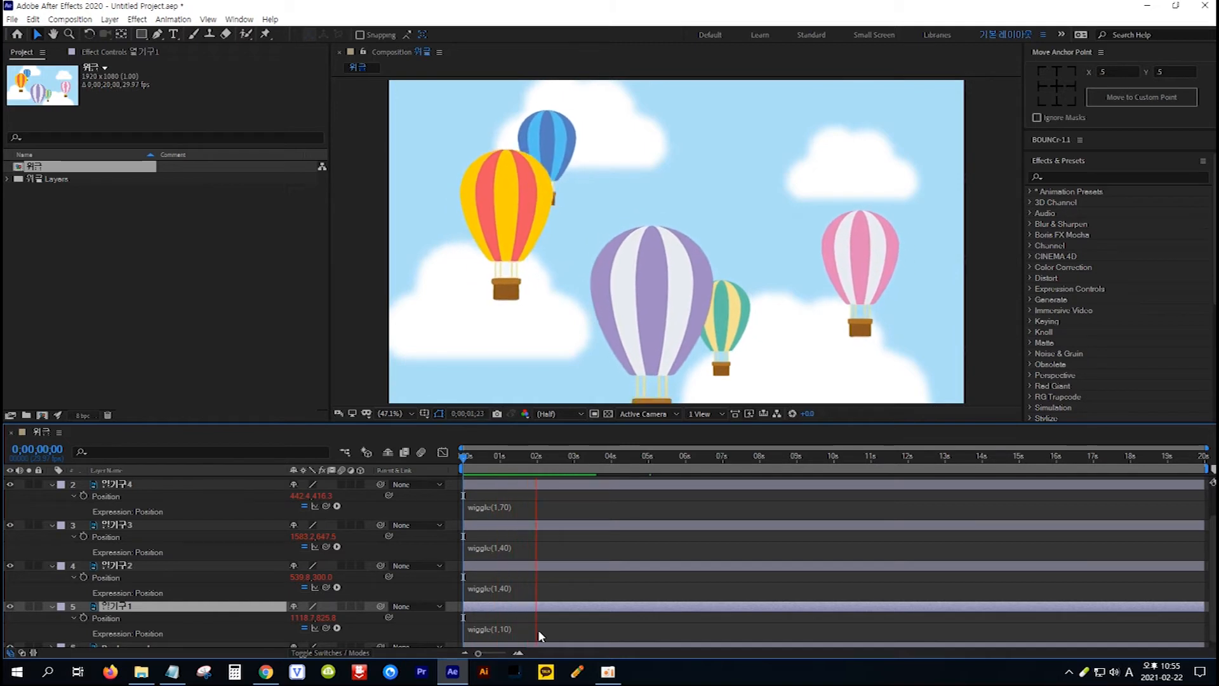
{"action": "left_click", "coordinate": [672, 489]}
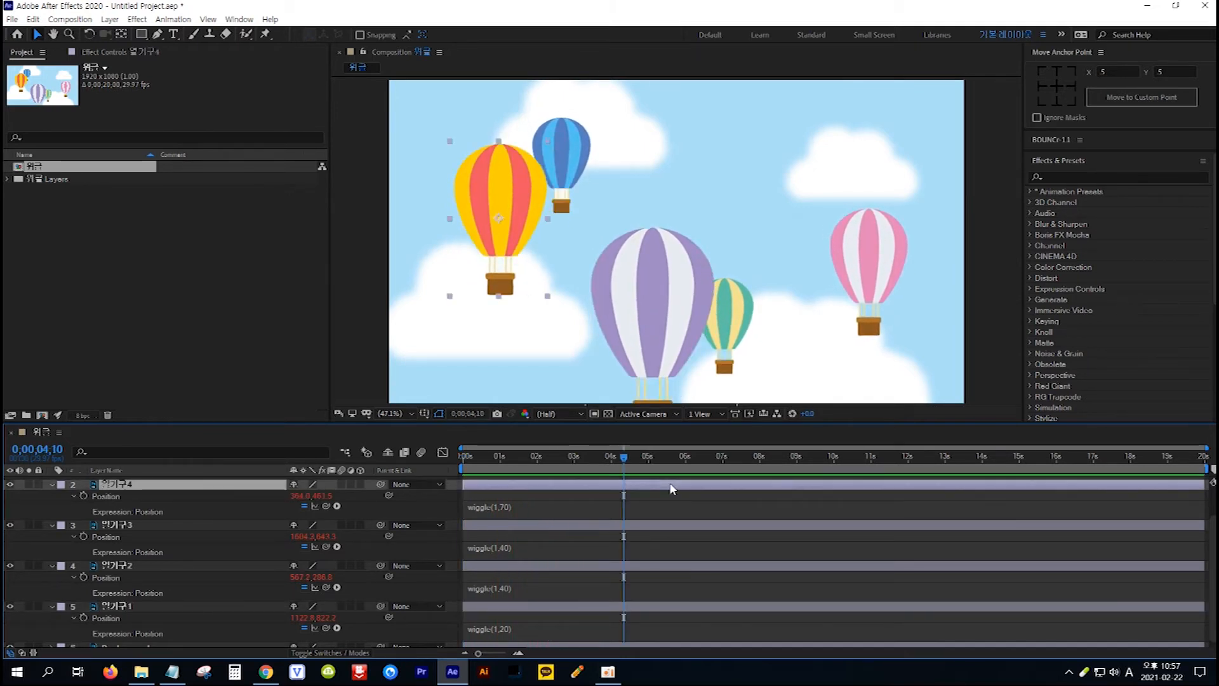
- Return to the start of the composition and collapse the expanded properties of all layers, keeping them all selected
{"action": "key", "text": "Home"}
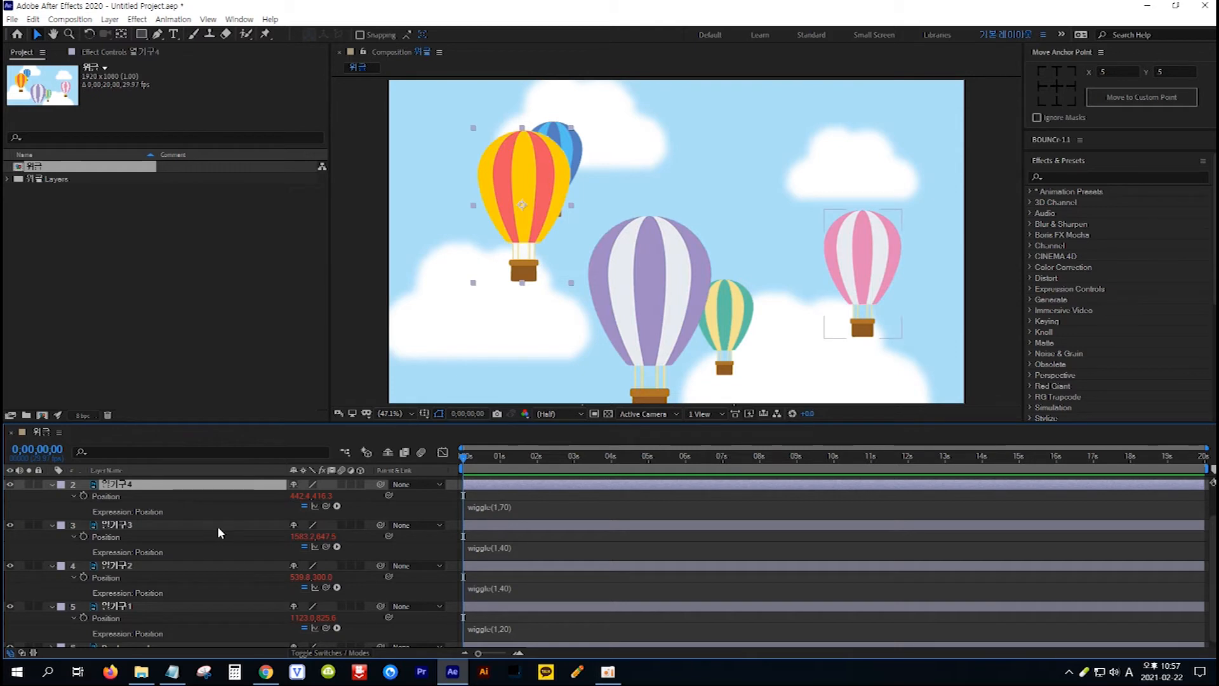
{"action": "key", "text": "ctrl+a"}
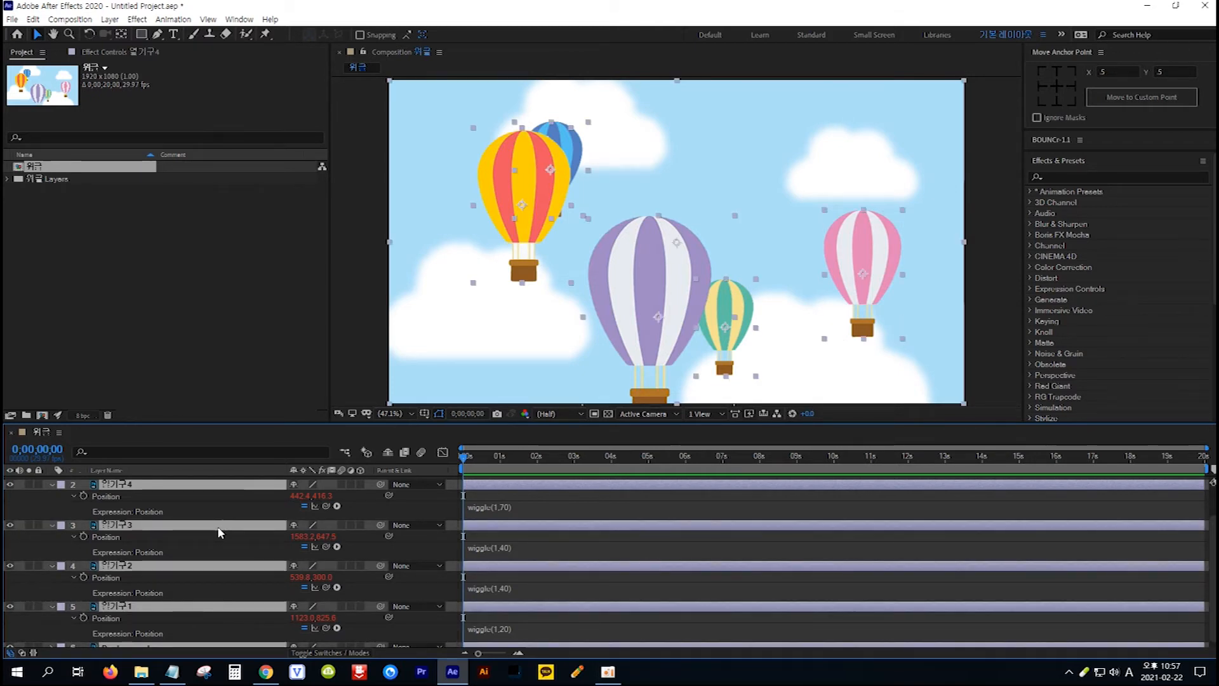
{"action": "key", "text": "u"}
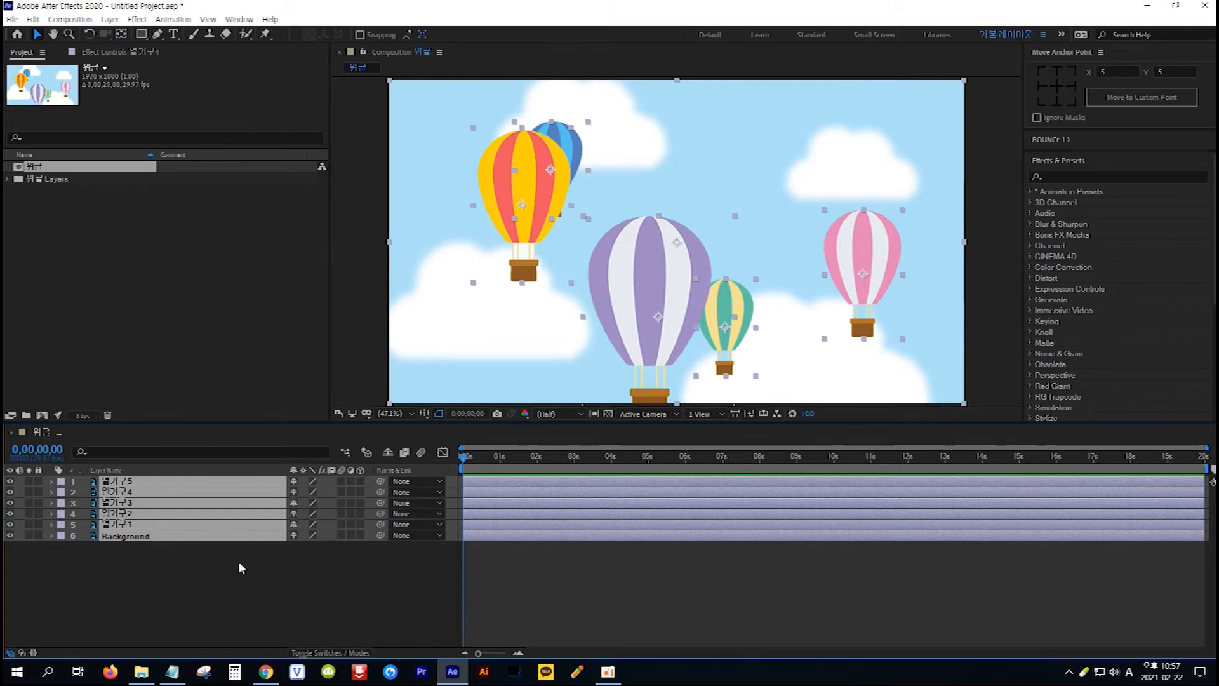
- Split all layers at 4 seconds and delete the portions after that point
{"action": "left_click", "coordinate": [50, 451]}
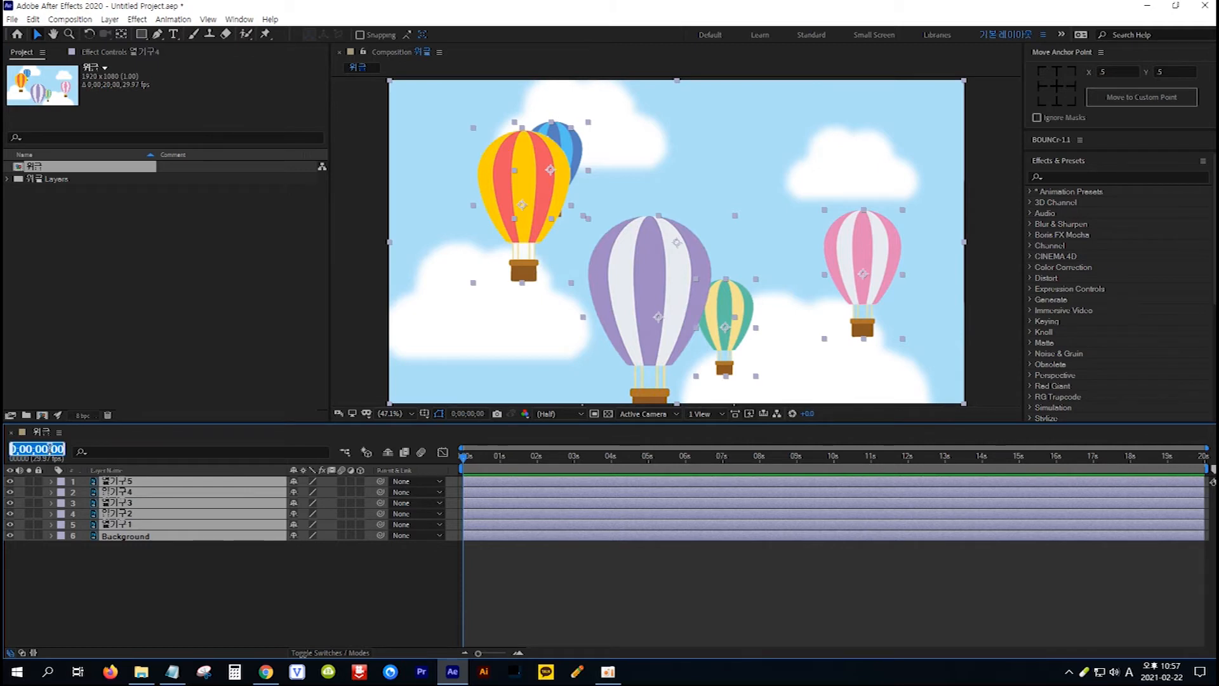
{"action": "type", "text": "4."}
{"action": "key", "text": "Return"}
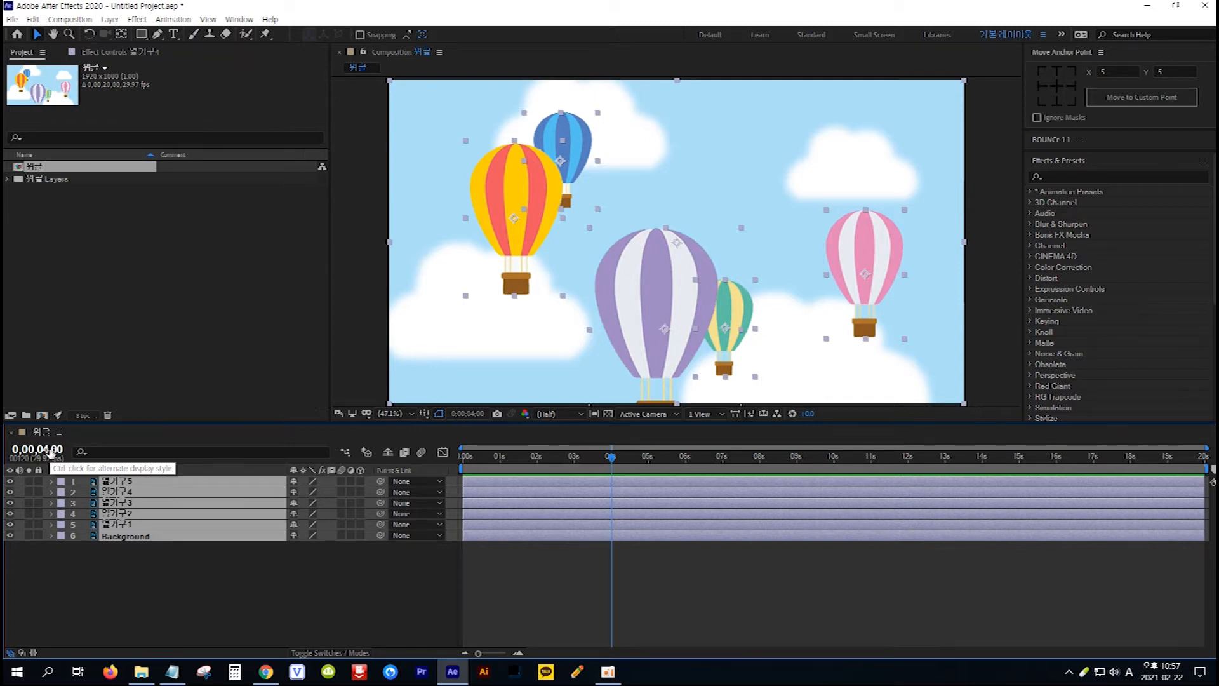
{"action": "key", "text": "ctrl+shift+d"}
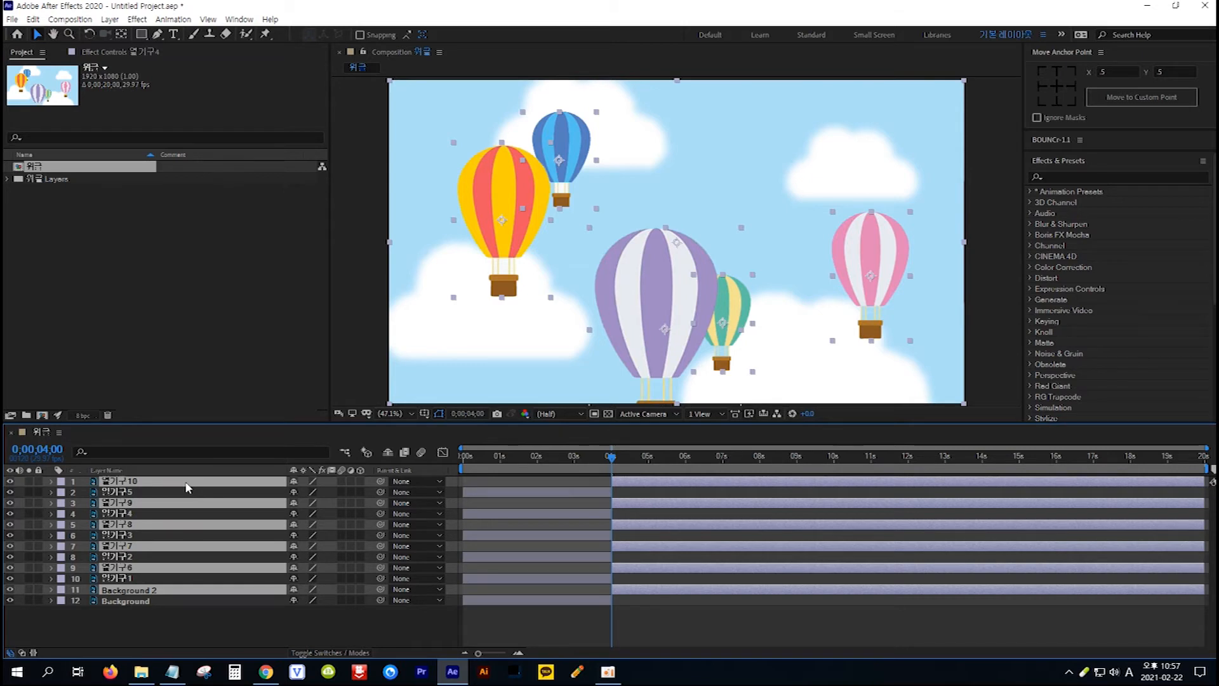
{"action": "key", "text": "Delete"}
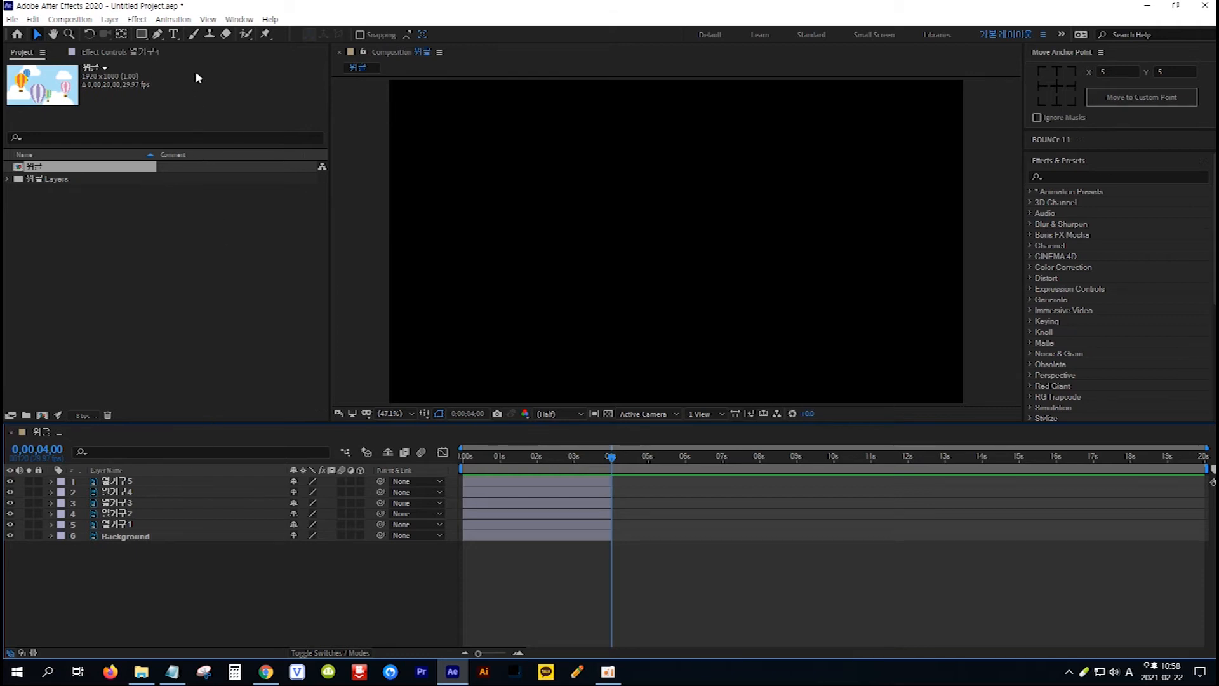
- Create a text layer reading WIGGLE in the composition
{"action": "left_click", "coordinate": [174, 35]}
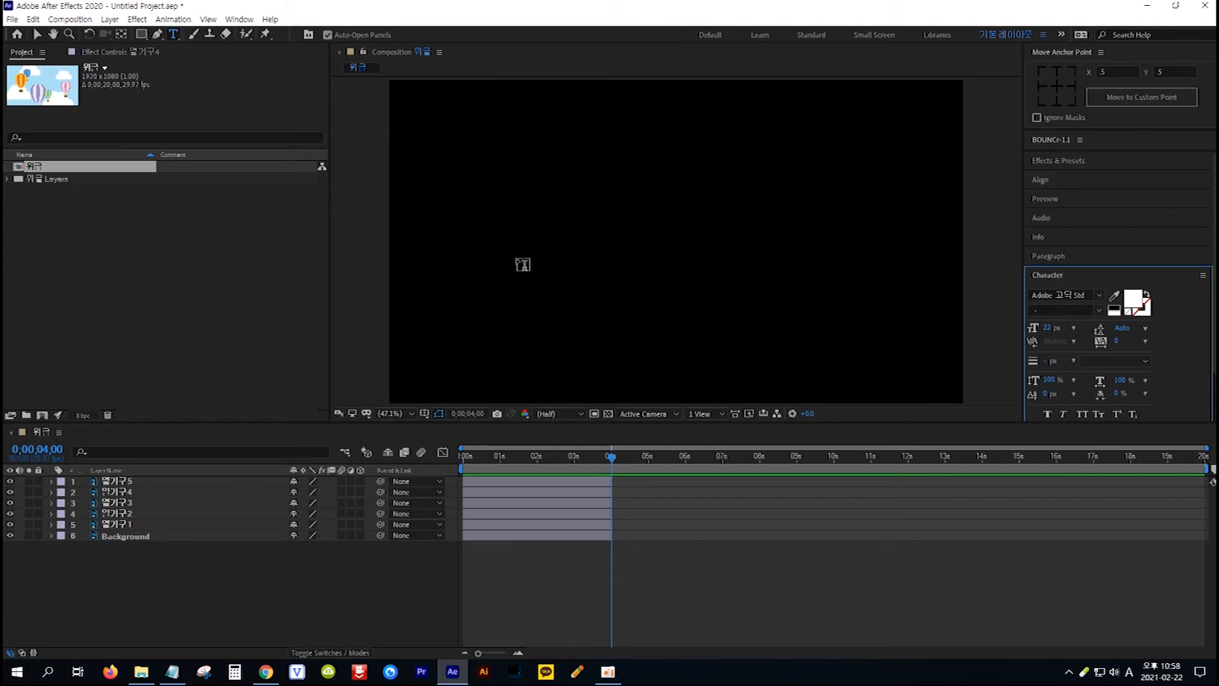
{"action": "left_click", "coordinate": [522, 263]}
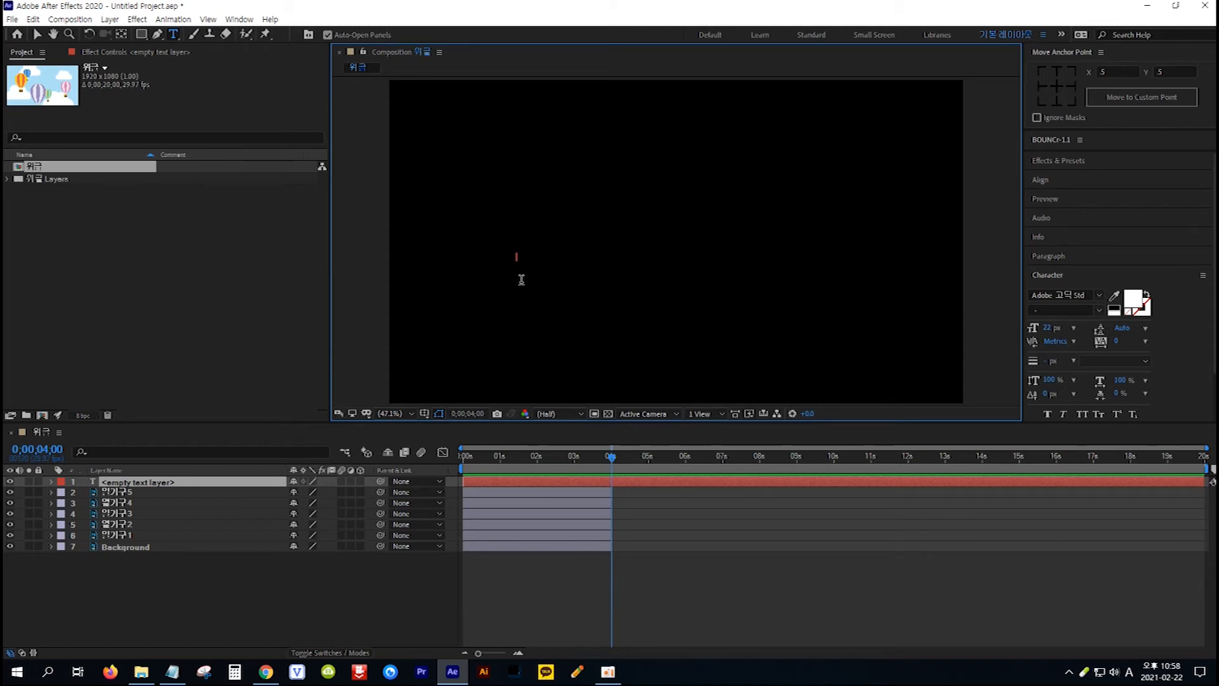
{"action": "type", "text": "WIGGLE"}
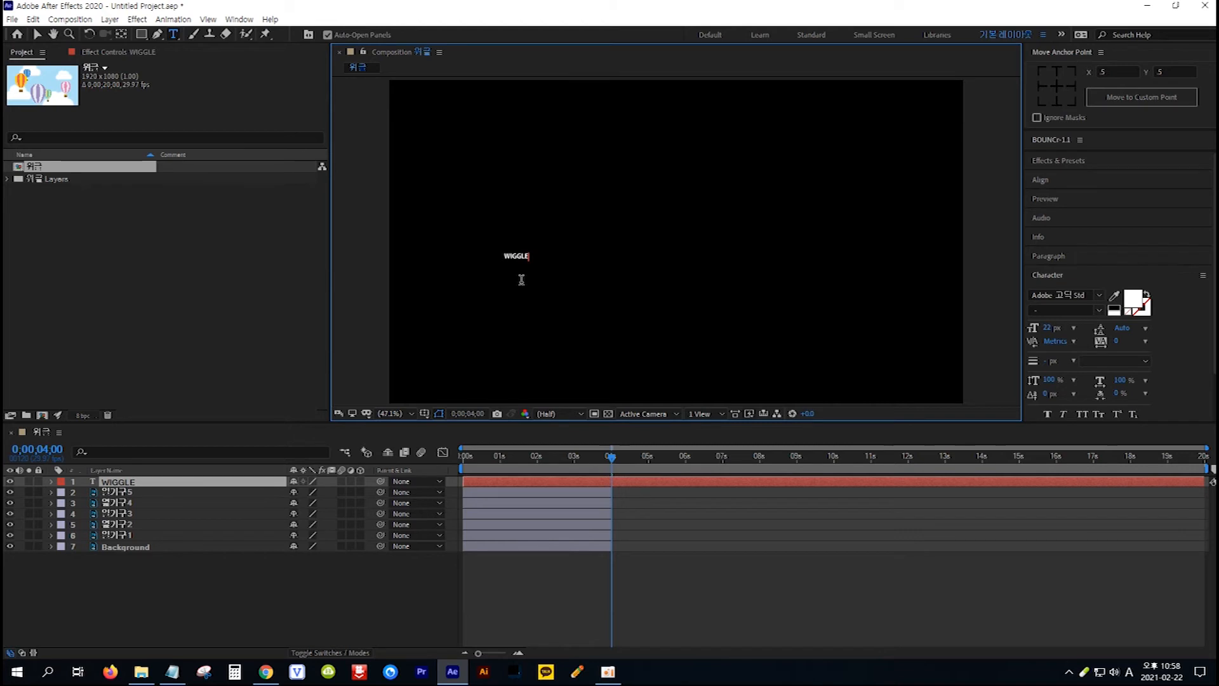
{"action": "left_click", "coordinate": [36, 35]}
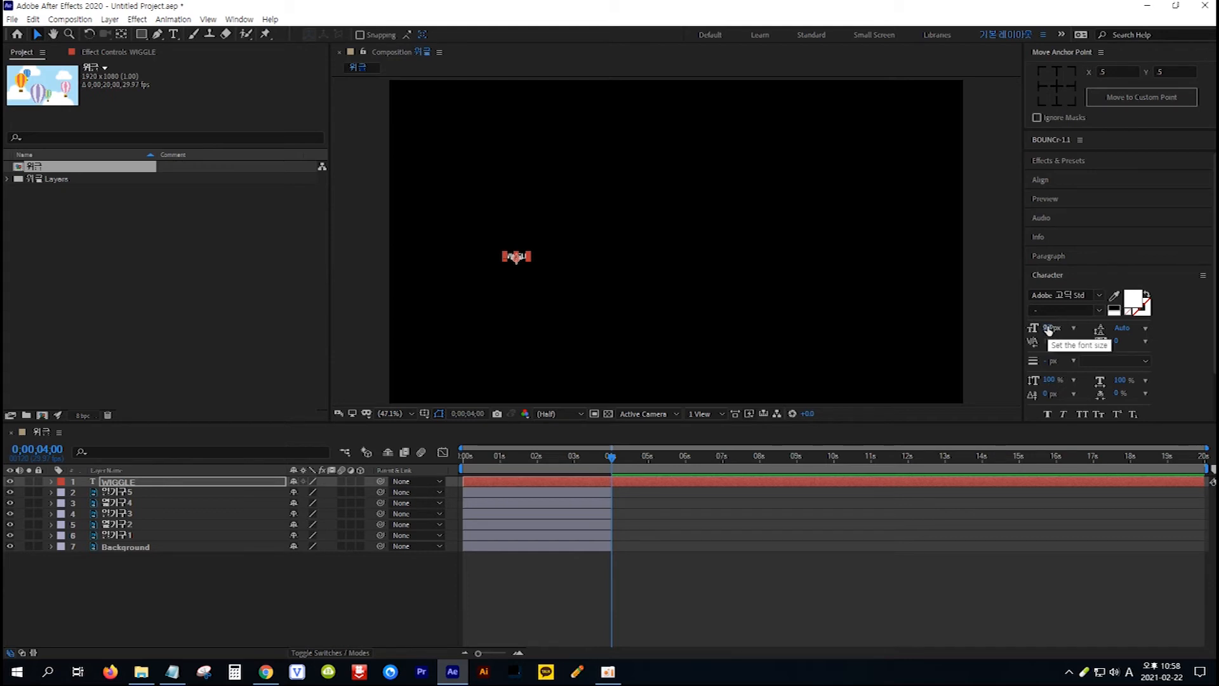
- Set the WIGGLE text's font size to 252 px and its font to Gill Sans Ultra Bold from the favorite fonts
{"action": "left_click_drag", "start_coordinate": [1050, 328], "coordinate": [1117, 329]}
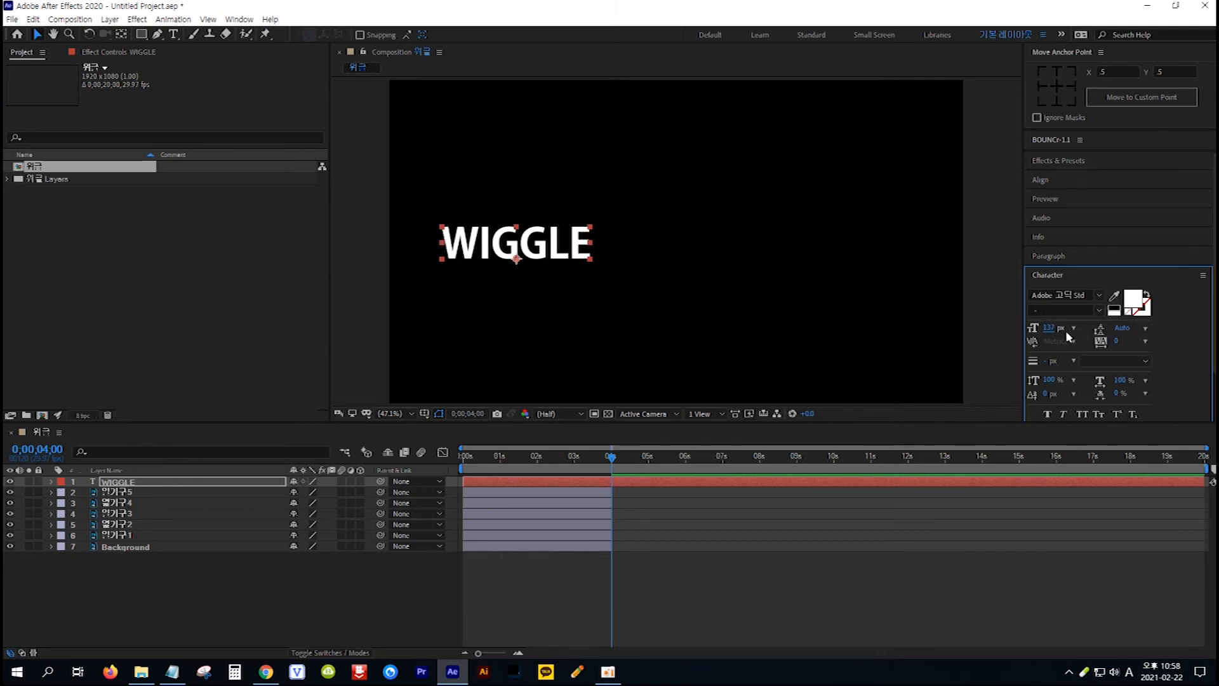
{"action": "left_click_drag", "start_coordinate": [1049, 328], "coordinate": [1123, 329]}
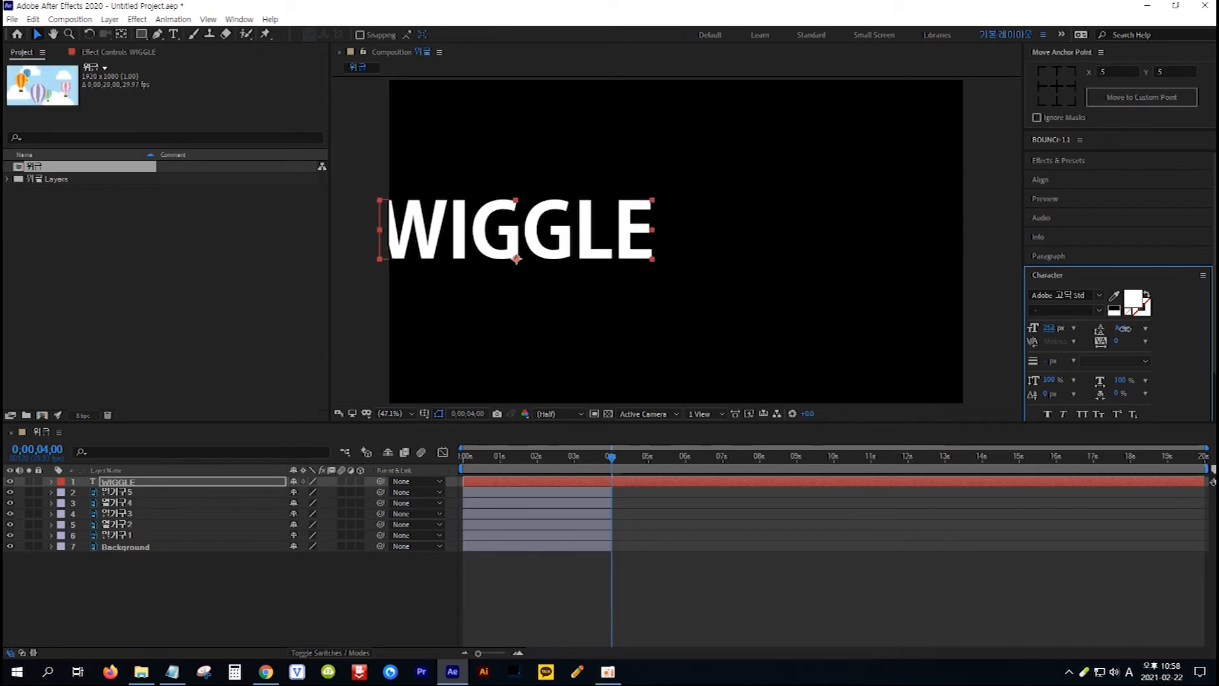
{"action": "left_click", "coordinate": [1099, 295]}
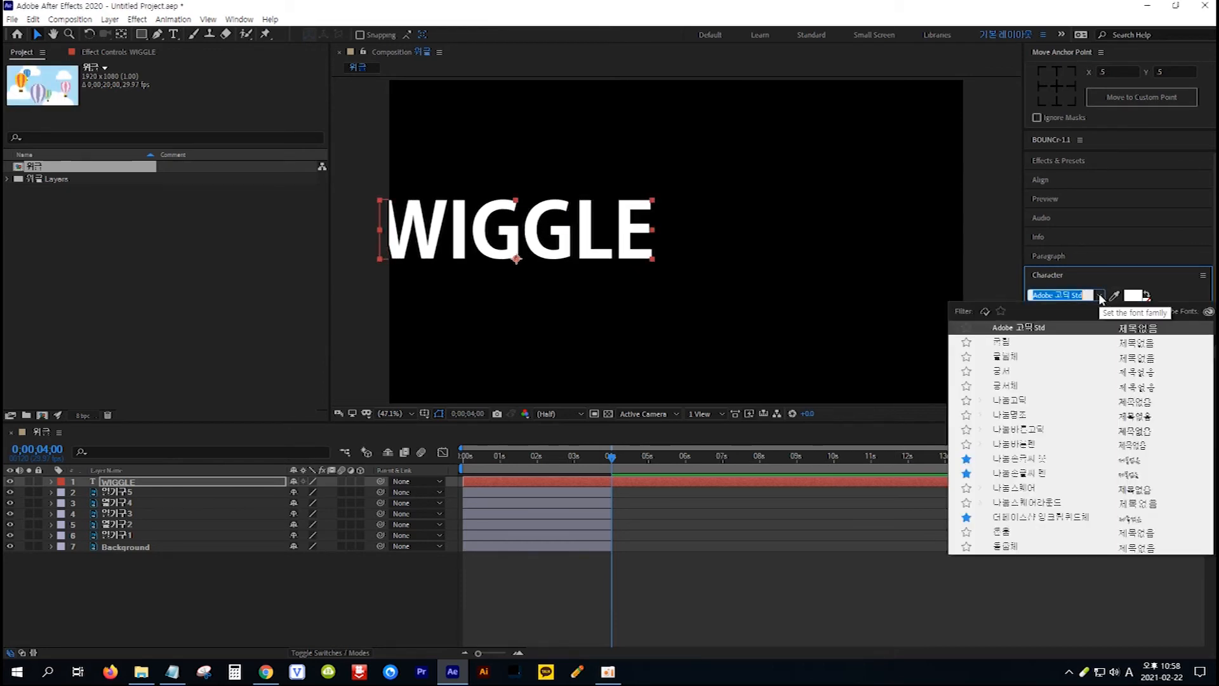
{"action": "left_click", "coordinate": [1002, 311]}
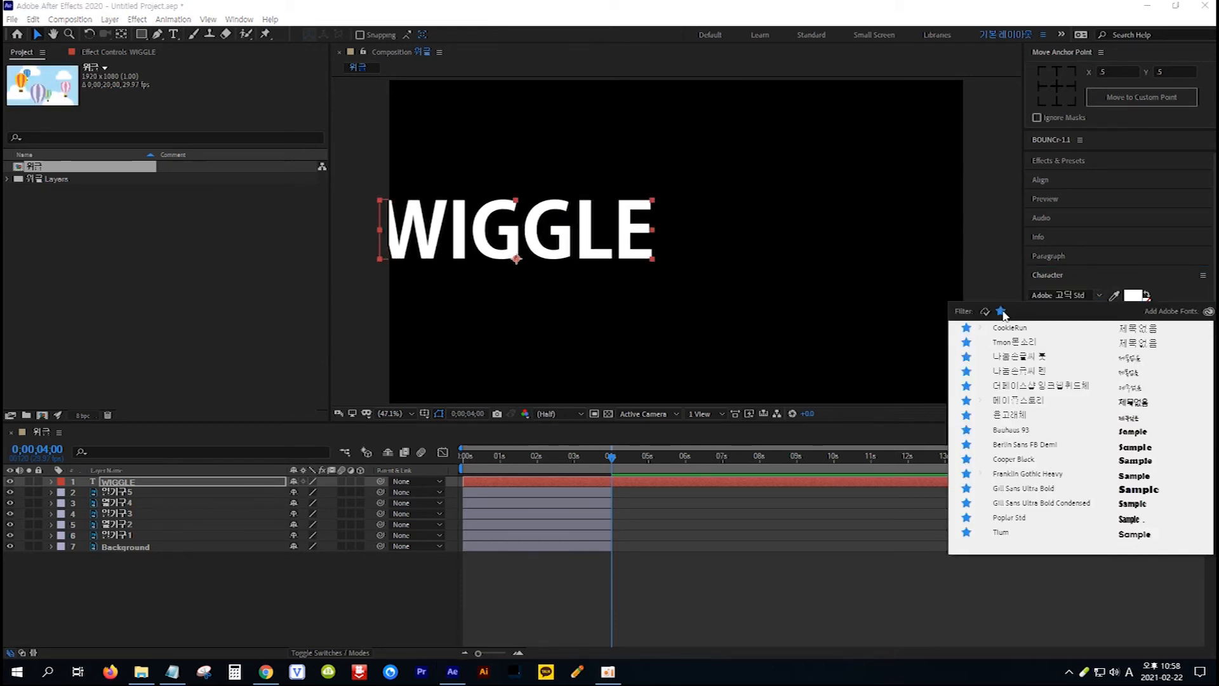
{"action": "left_click", "coordinate": [1138, 490]}
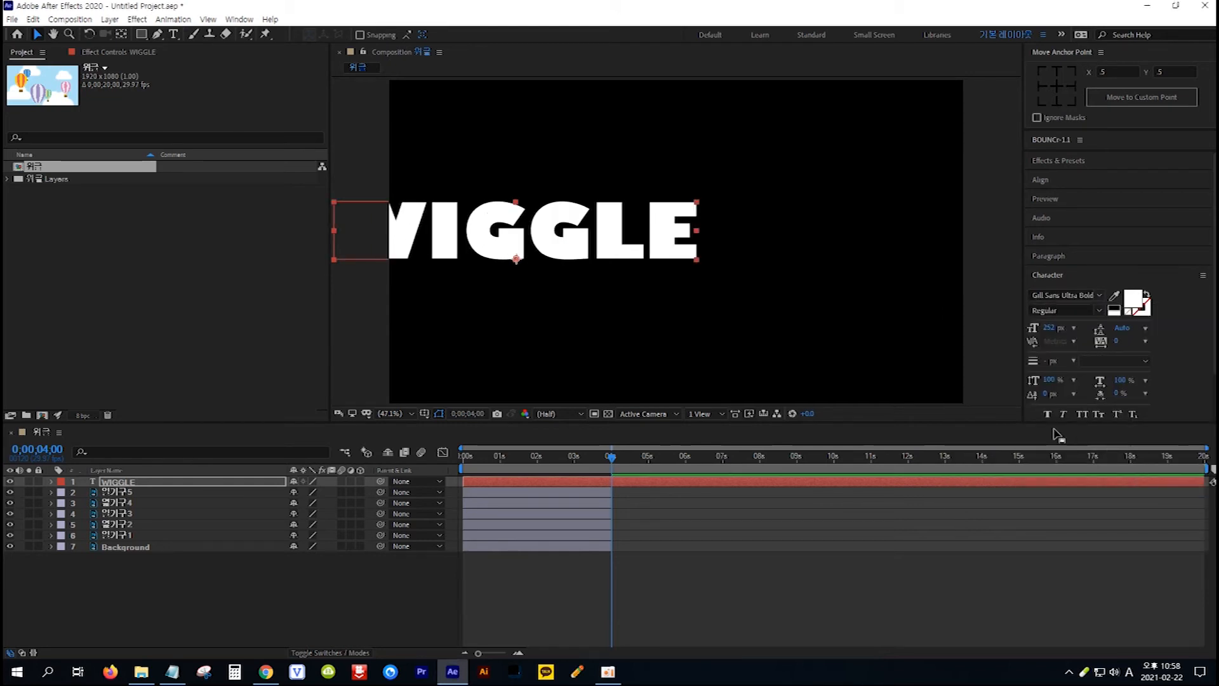
- Place the WIGGLE text mid-frame with its anchor point centred on the text, and trim the layer's start to 4 seconds
{"action": "left_click_drag", "start_coordinate": [632, 231], "coordinate": [761, 260]}
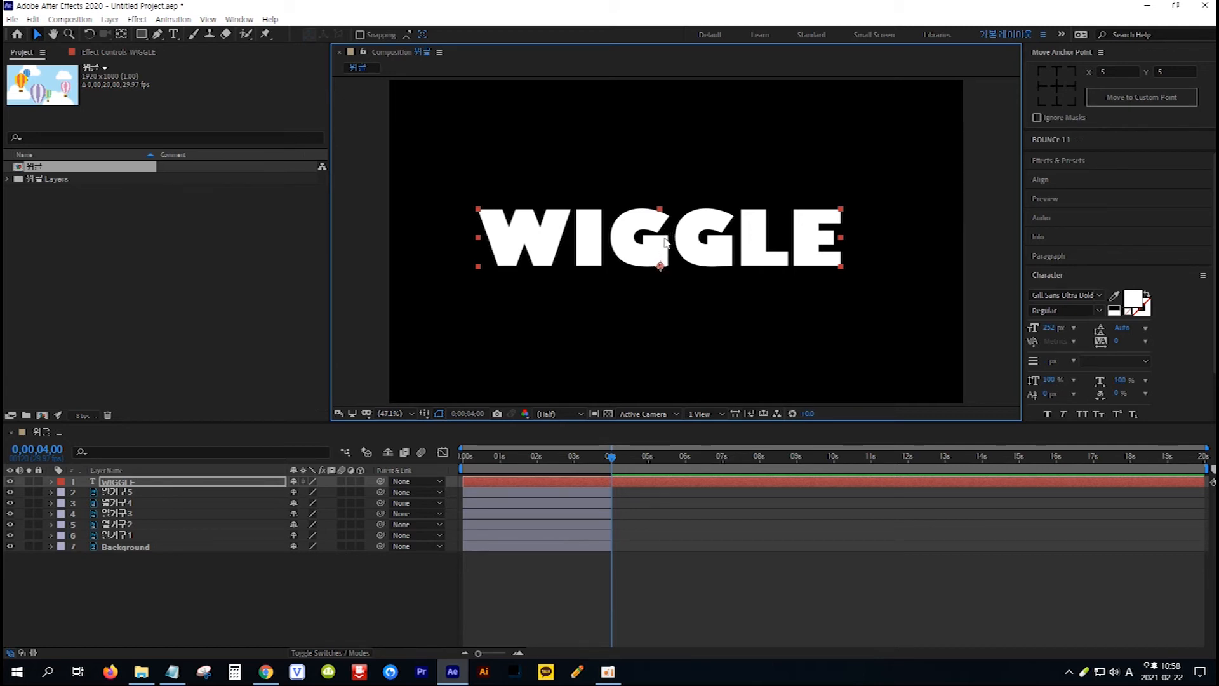
{"action": "key", "text": "ctrl+alt+Home"}
{"action": "left_click_drag", "start_coordinate": [706, 260], "coordinate": [717, 259]}
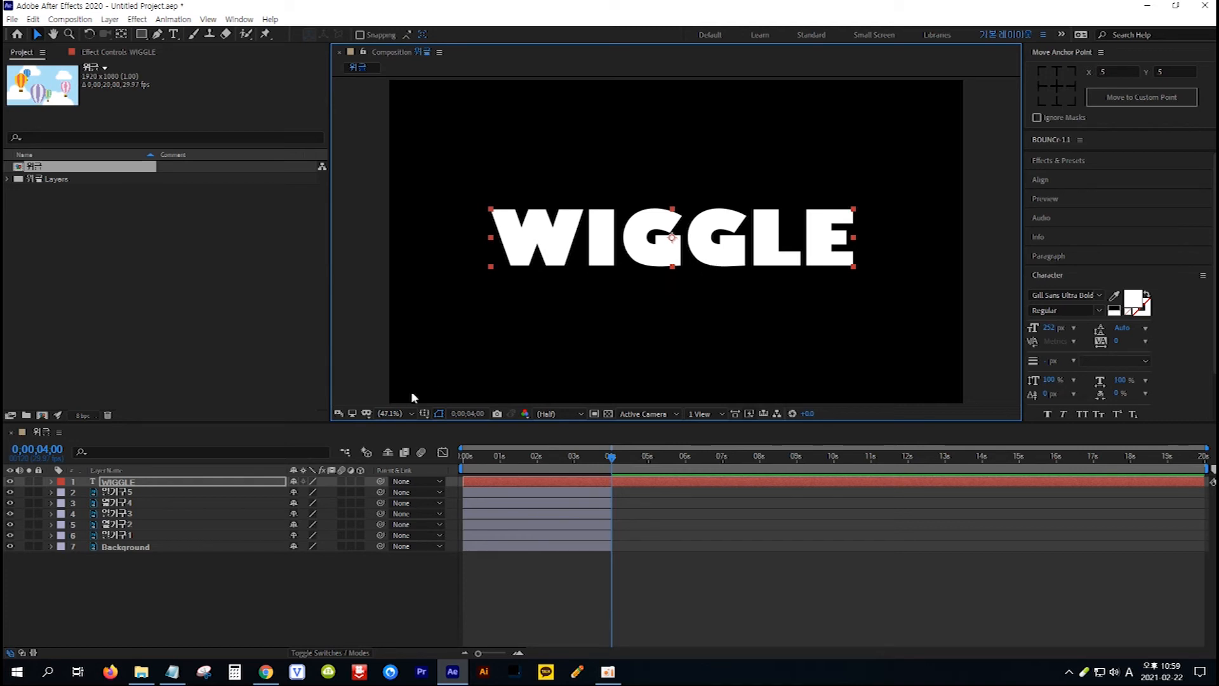
{"action": "left_click", "coordinate": [175, 481]}
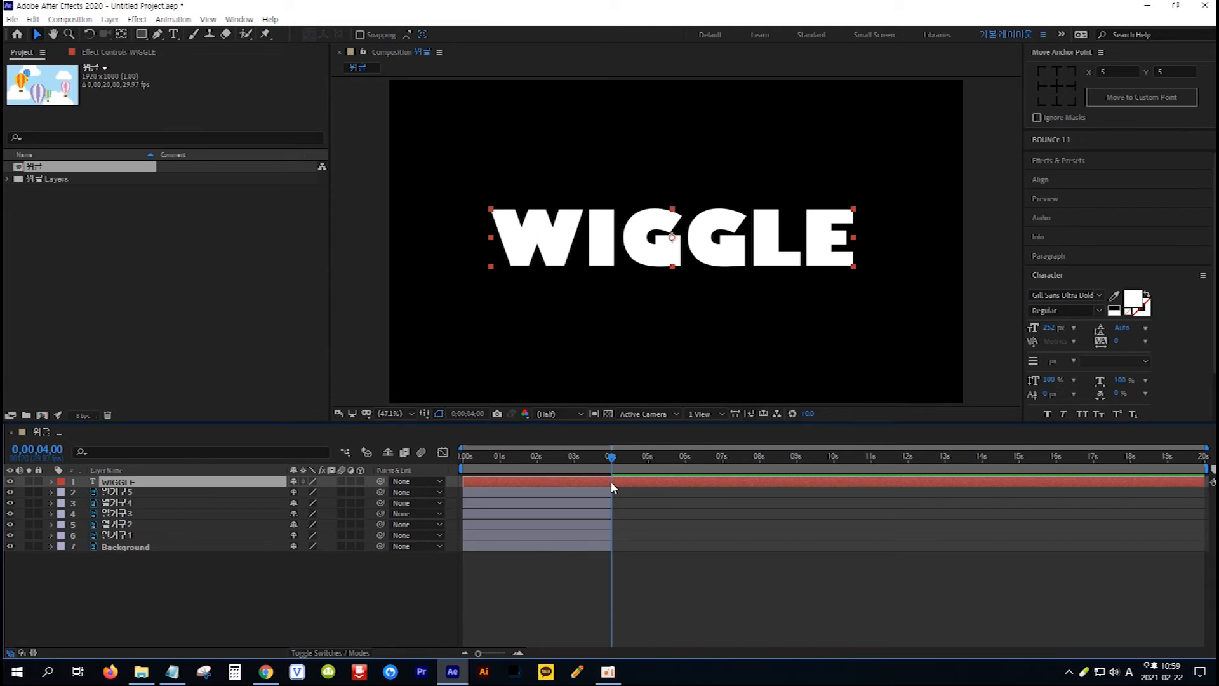
{"action": "key", "text": "alt+bracketleft"}
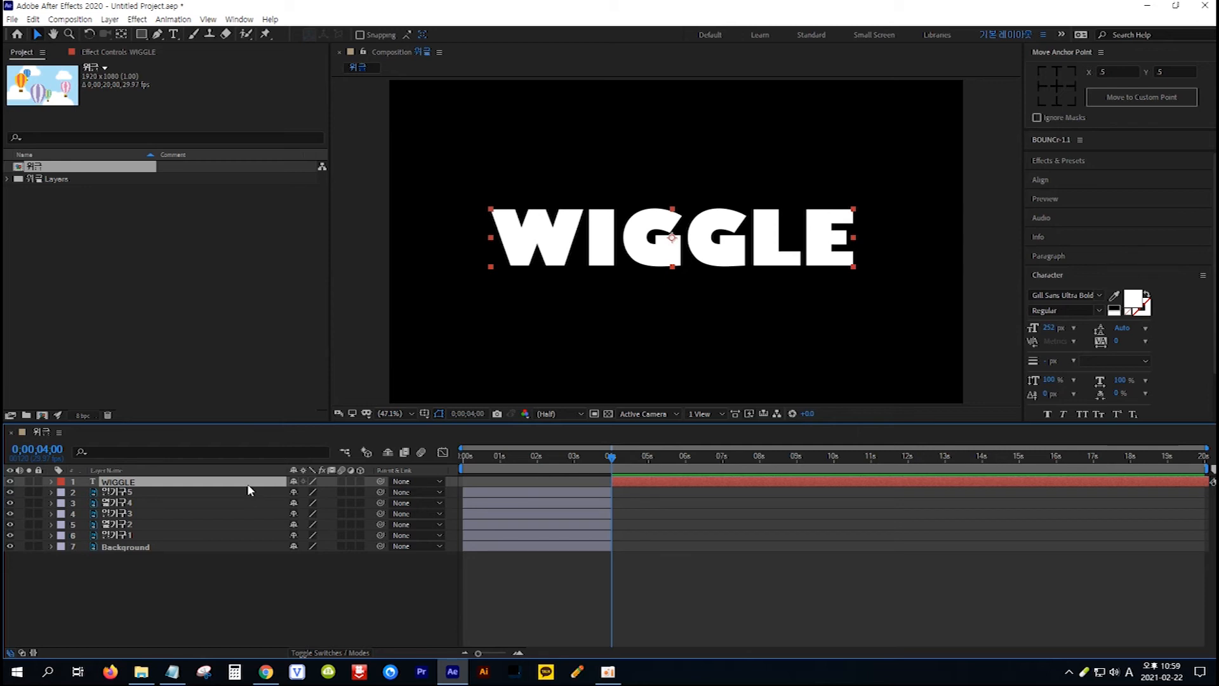
- Add the expression wiggle(2,300) to the WIGGLE layer's Rotation and preview the result
{"action": "key", "text": "r"}
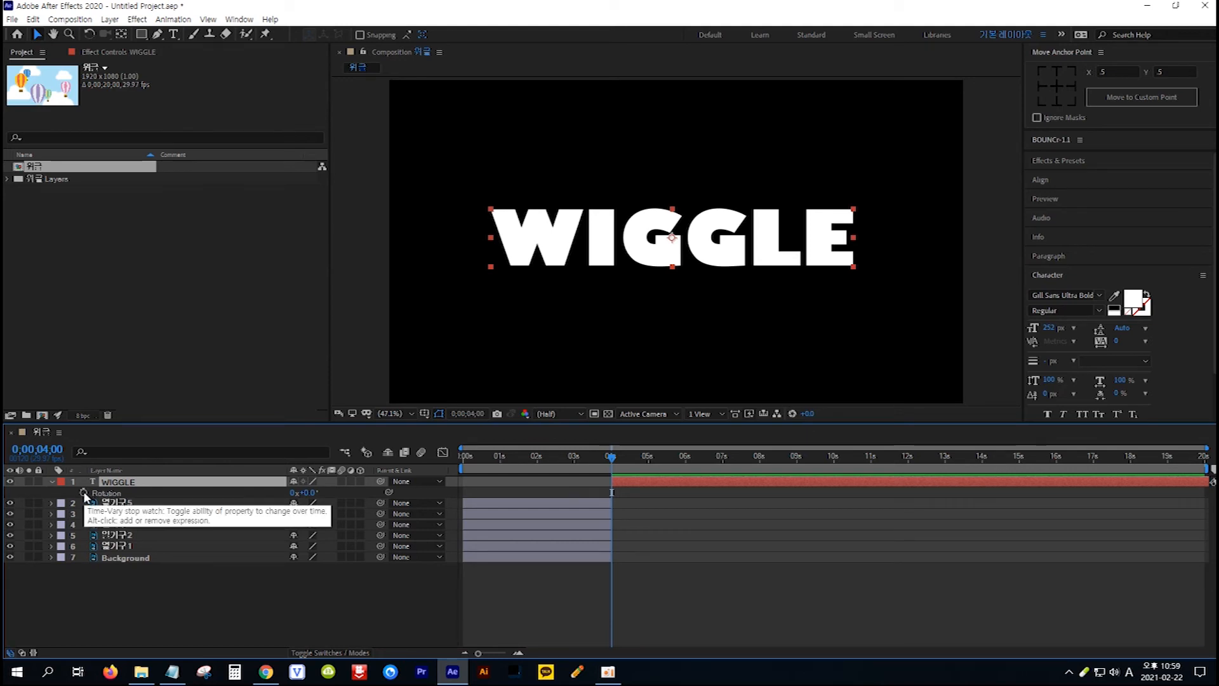
{"action": "left_click", "coordinate": [84, 493], "text": "alt"}
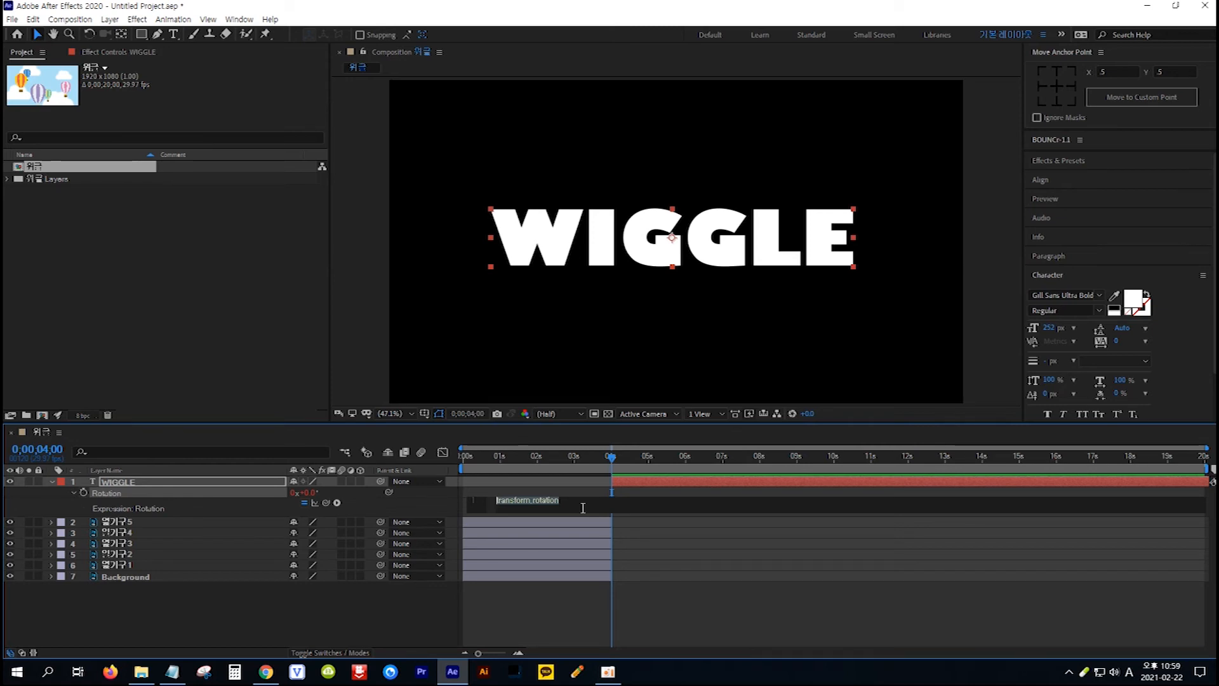
{"action": "type", "text": "wiggle(1,100)"}
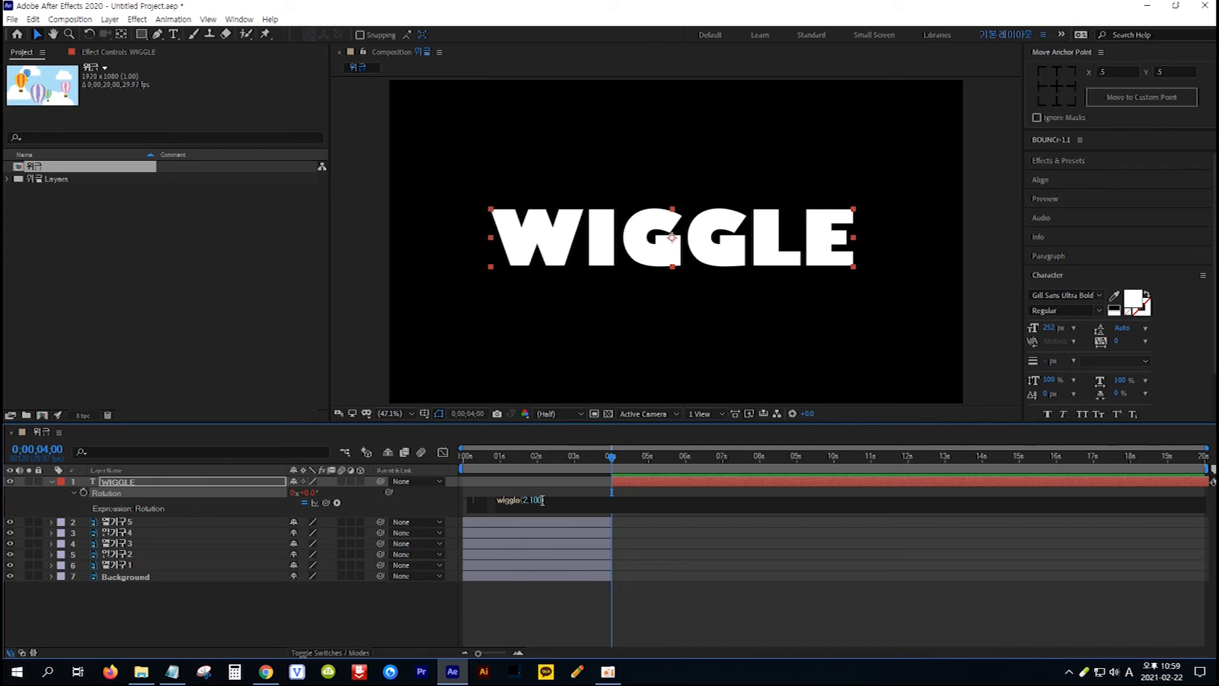
{"action": "left_click_drag", "start_coordinate": [543, 500], "coordinate": [528, 501]}
{"action": "type", "text": "300"}
{"action": "key", "text": "KP_Enter"}
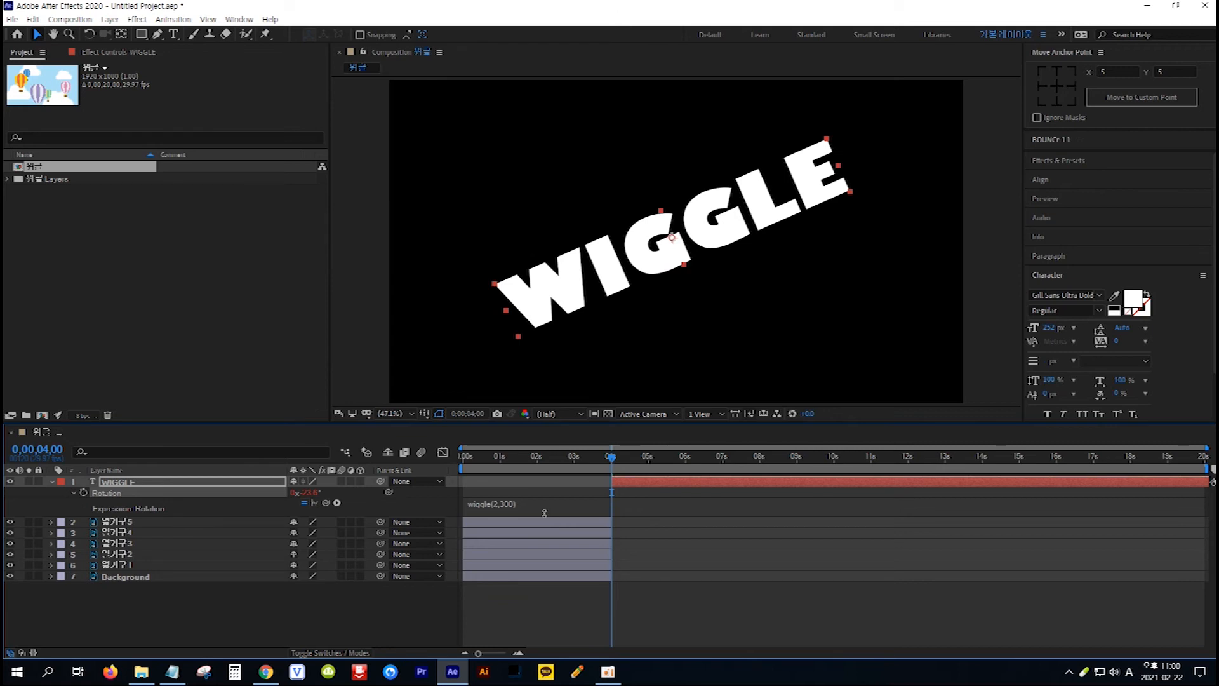
{"action": "key", "text": "space"}
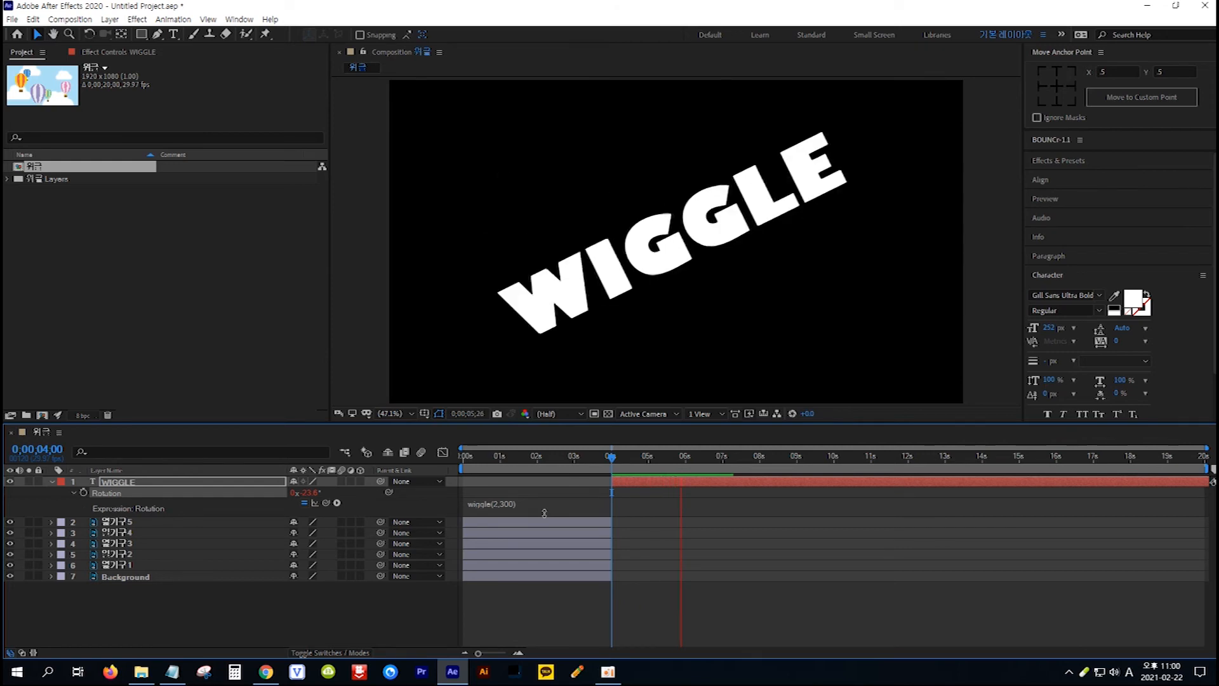
{"action": "key", "text": "space"}
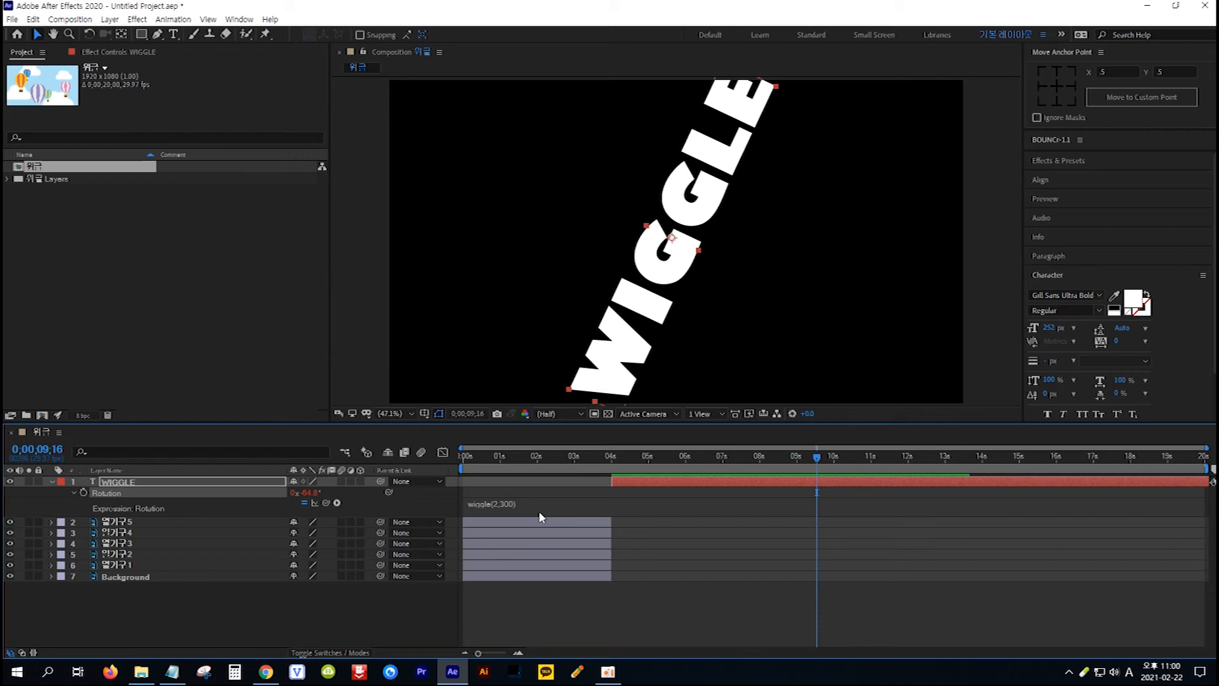
- Enable motion blur for the WIGGLE layer and the composition, and preview the rotation from 4 seconds
{"action": "left_click", "coordinate": [341, 481]}
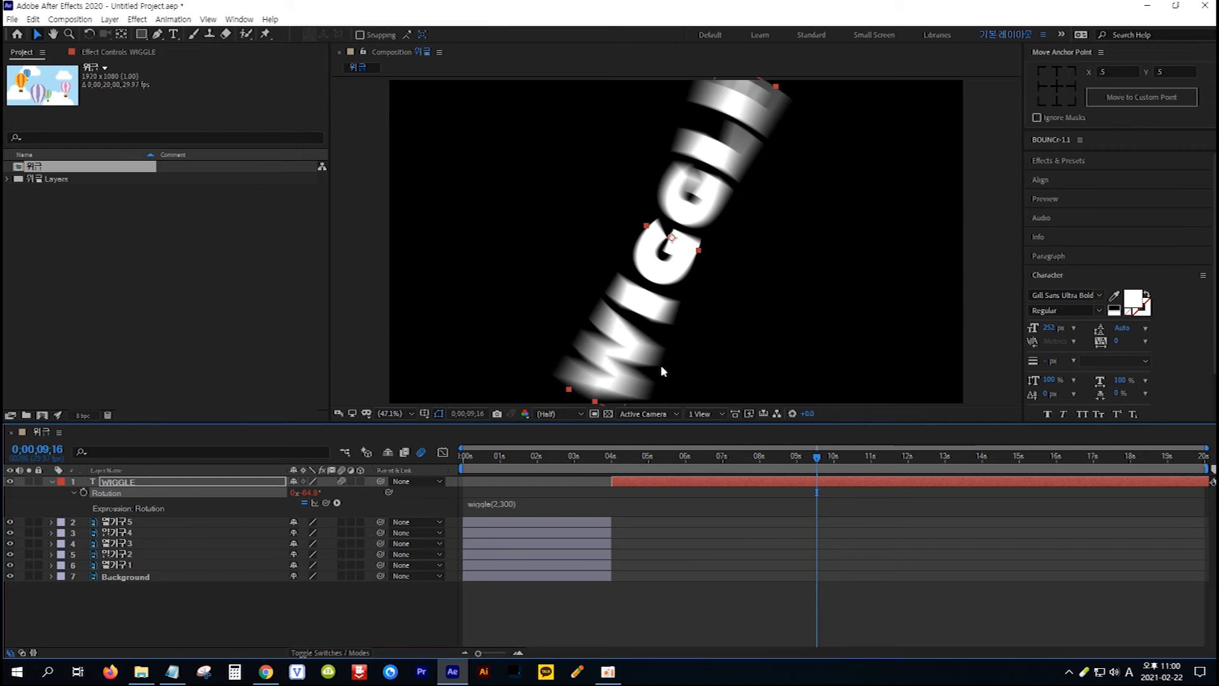
{"action": "left_click_drag", "start_coordinate": [818, 456], "coordinate": [614, 462]}
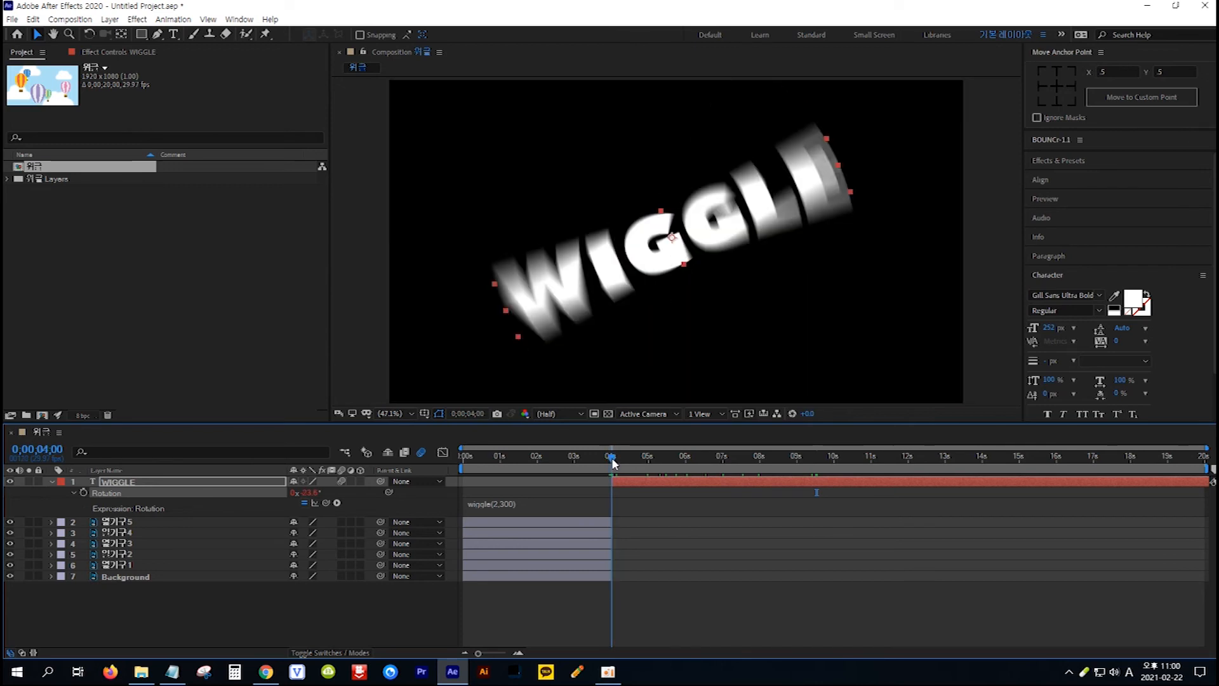
{"action": "key", "text": "space"}
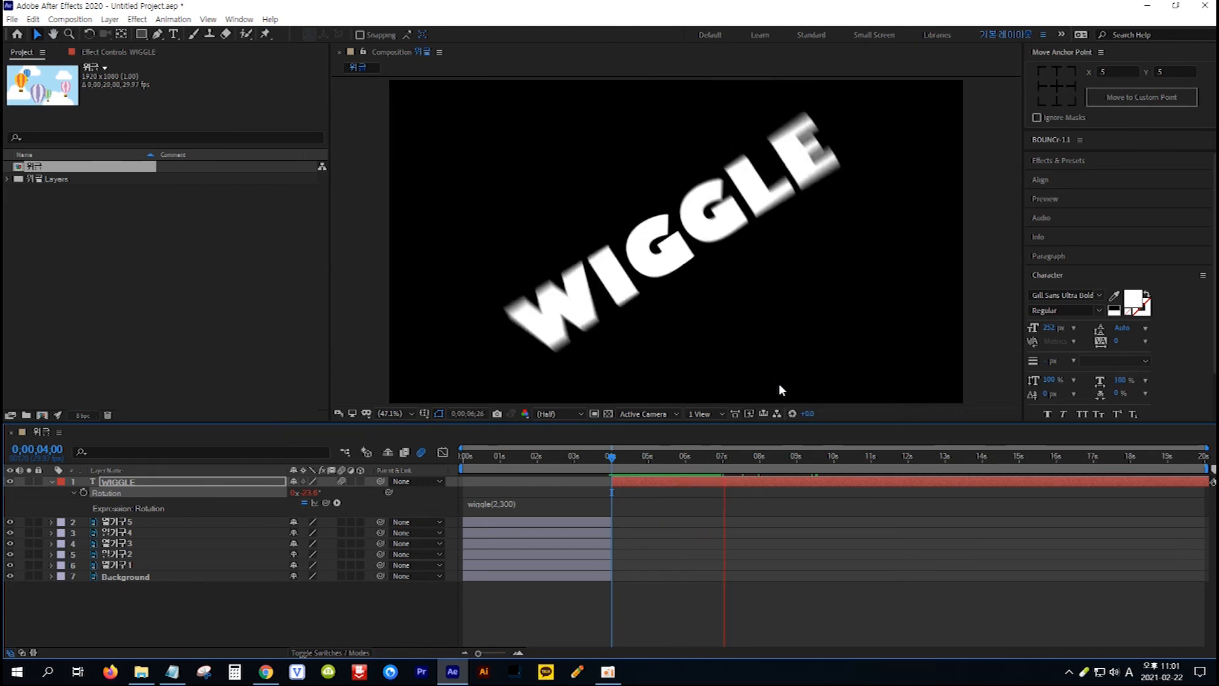
{"action": "key", "text": "space"}
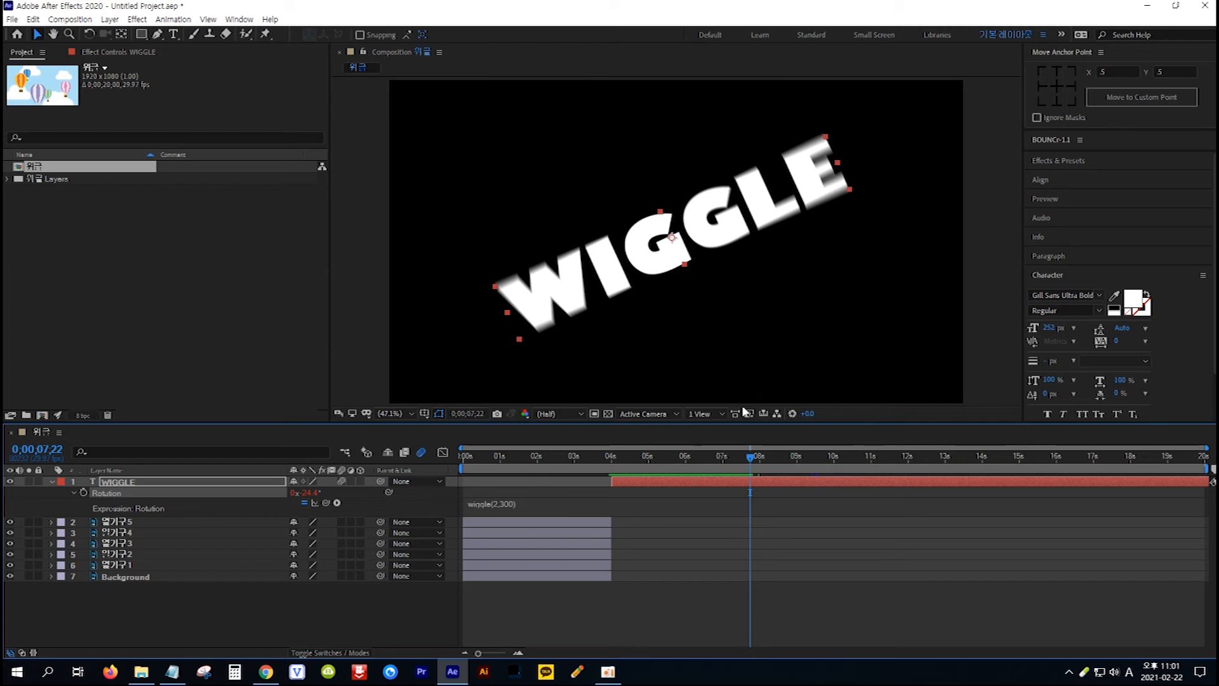
- Split the WIGGLE layer at 8 seconds and delete the portion after that point
{"action": "left_click", "coordinate": [53, 449]}
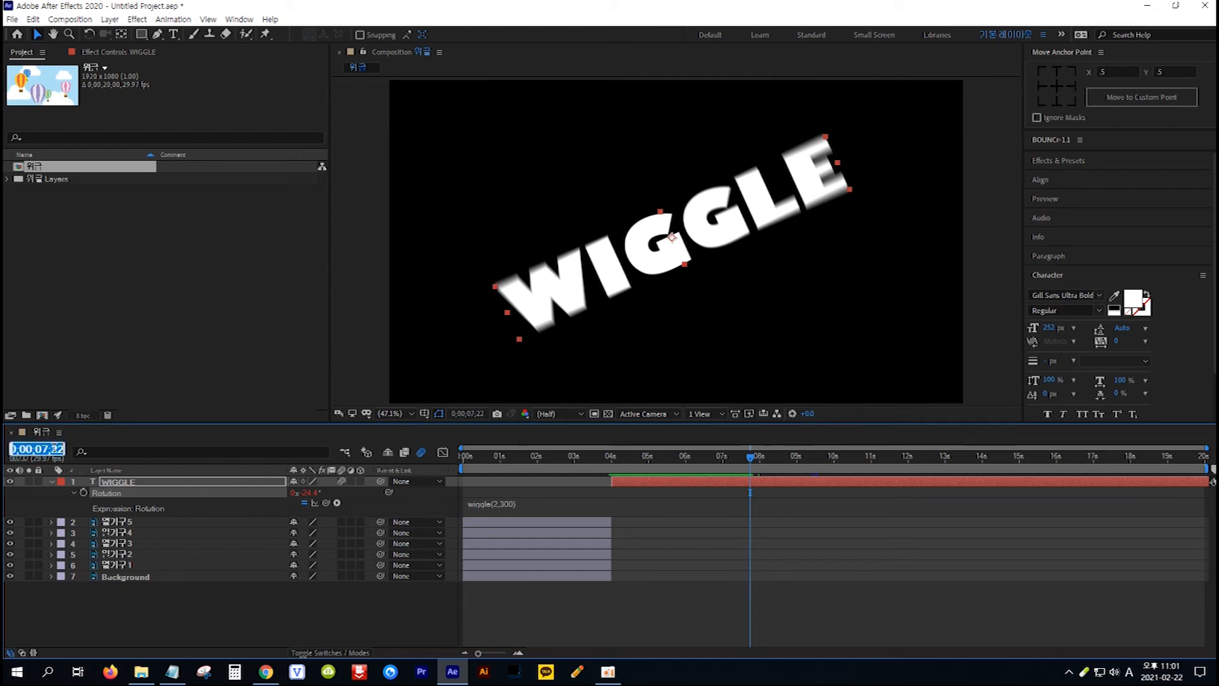
{"action": "type", "text": "800"}
{"action": "key", "text": "Return"}
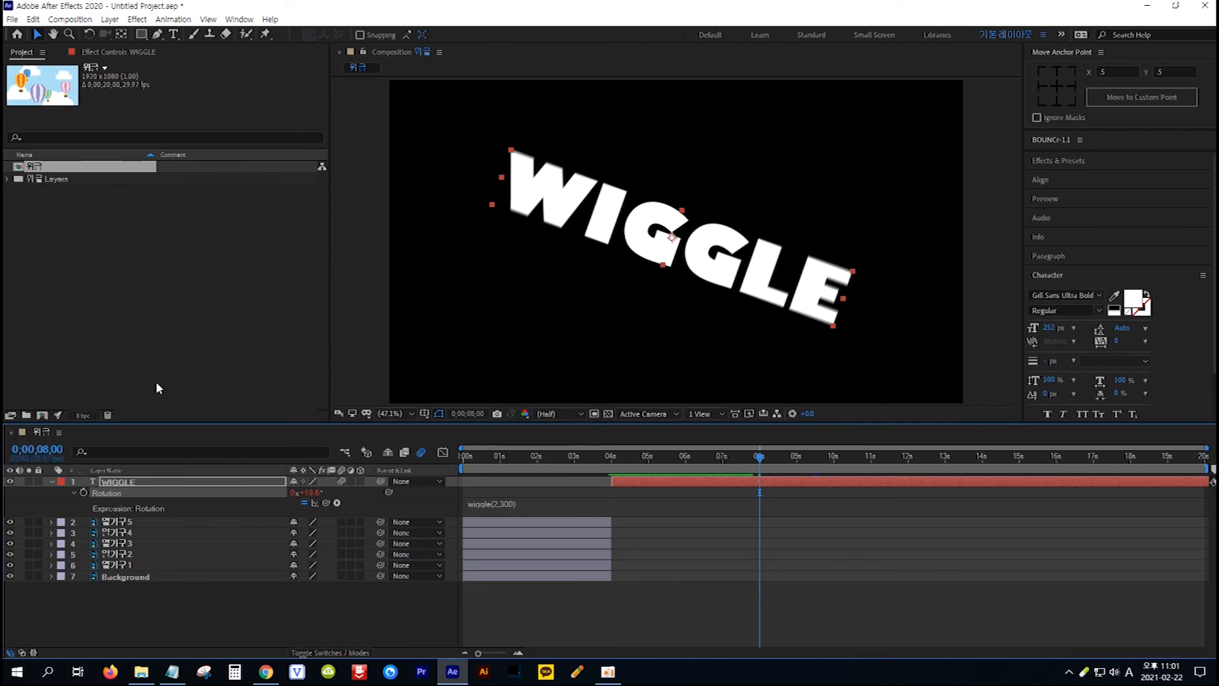
{"action": "key", "text": "ctrl+shift+d"}
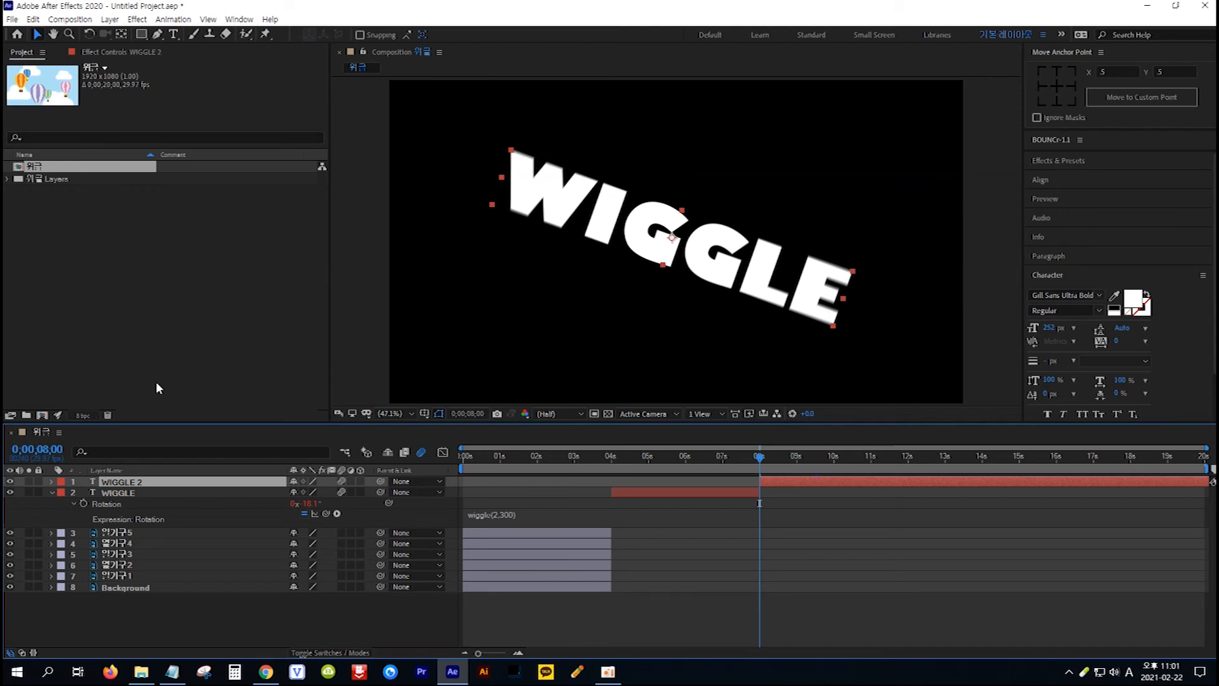
{"action": "key", "text": "Delete"}
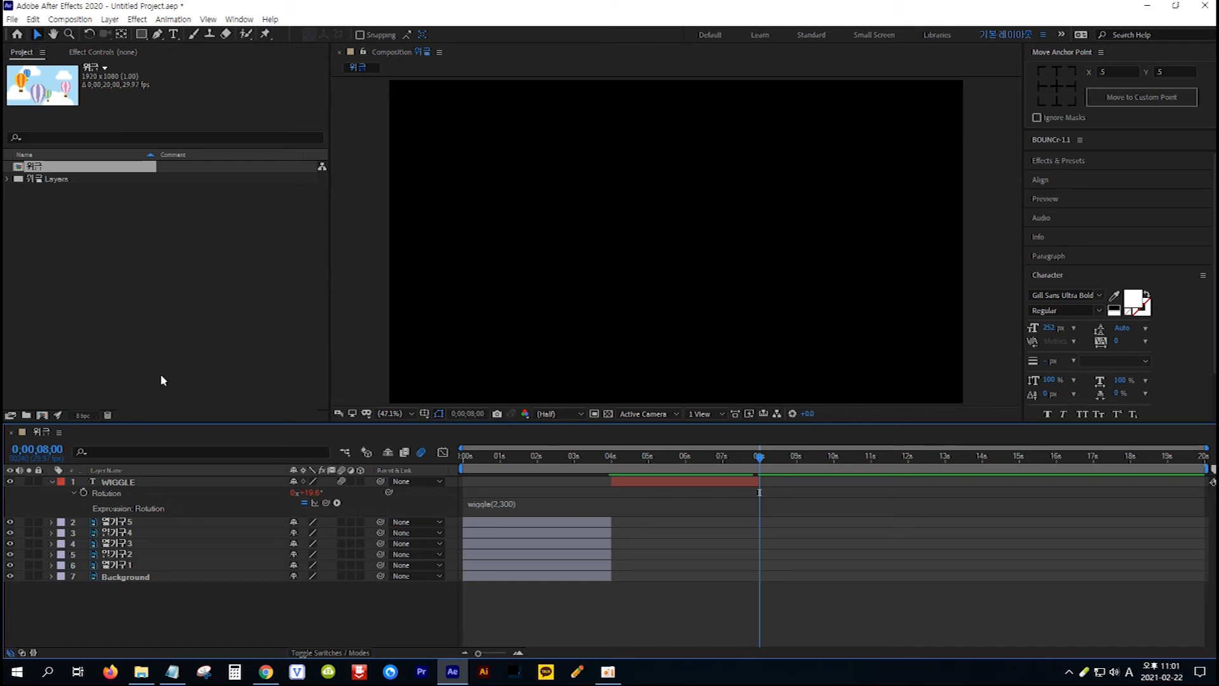
- Add a new text layer reading WIGGLE to the composition at the 8-second mark
{"action": "left_click", "coordinate": [173, 33]}
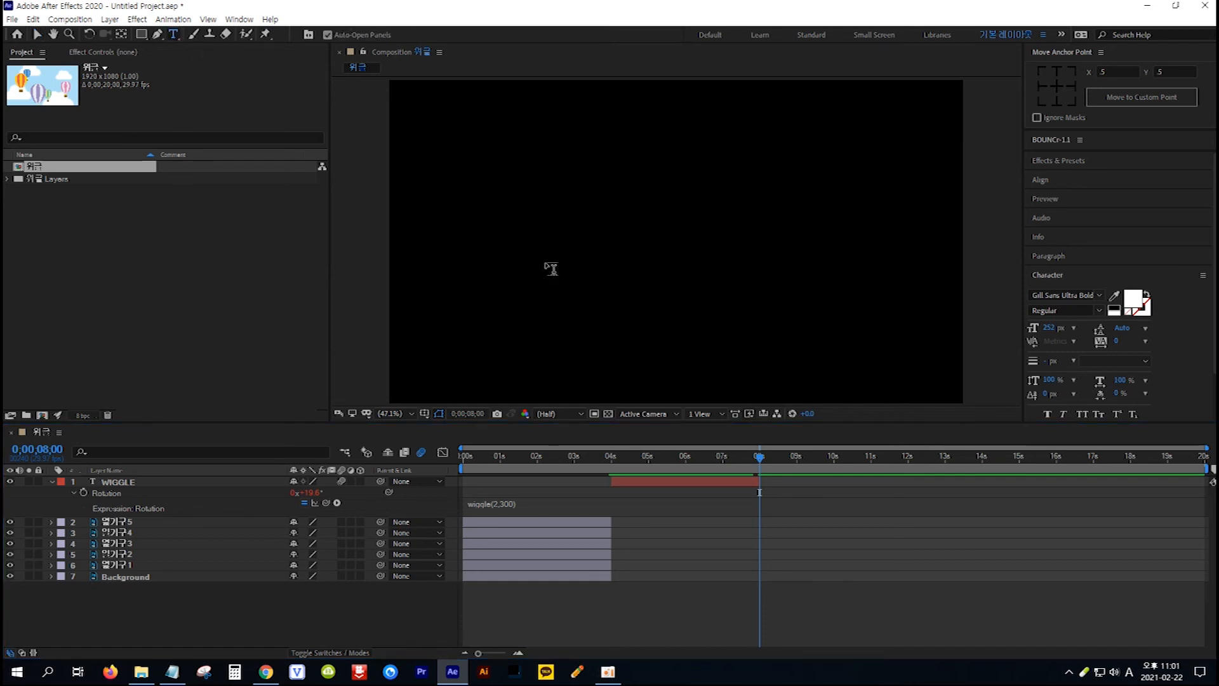
{"action": "left_click", "coordinate": [547, 272]}
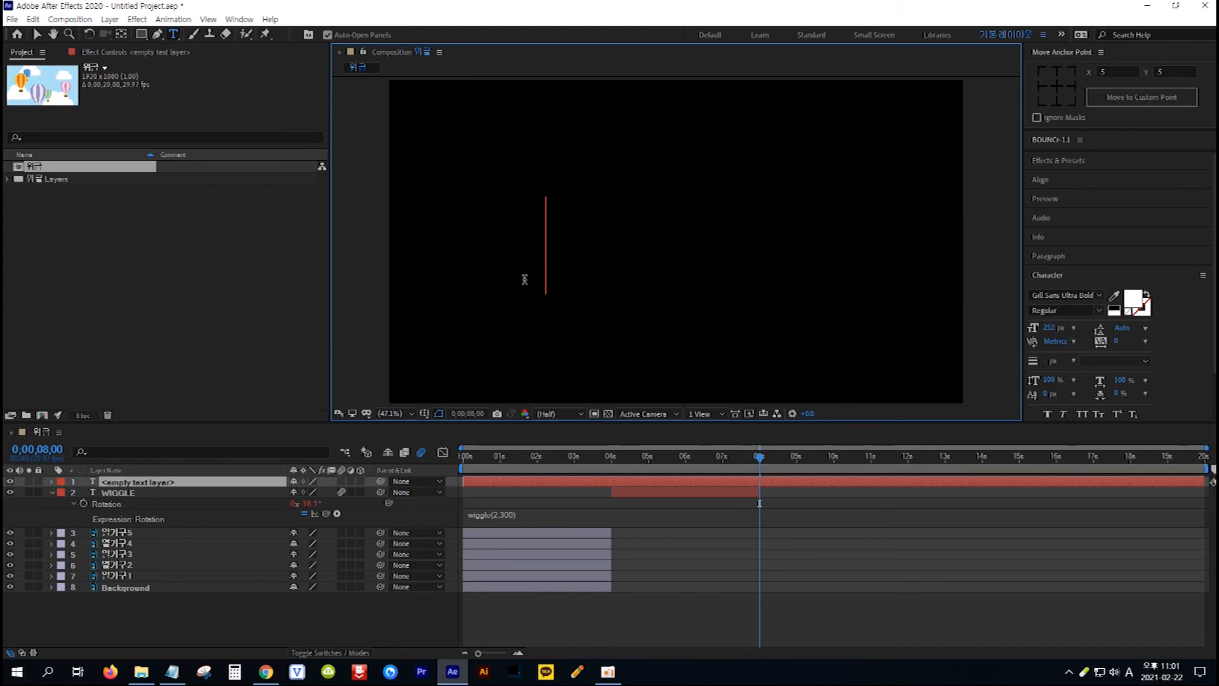
{"action": "type", "text": "WIGGLE"}
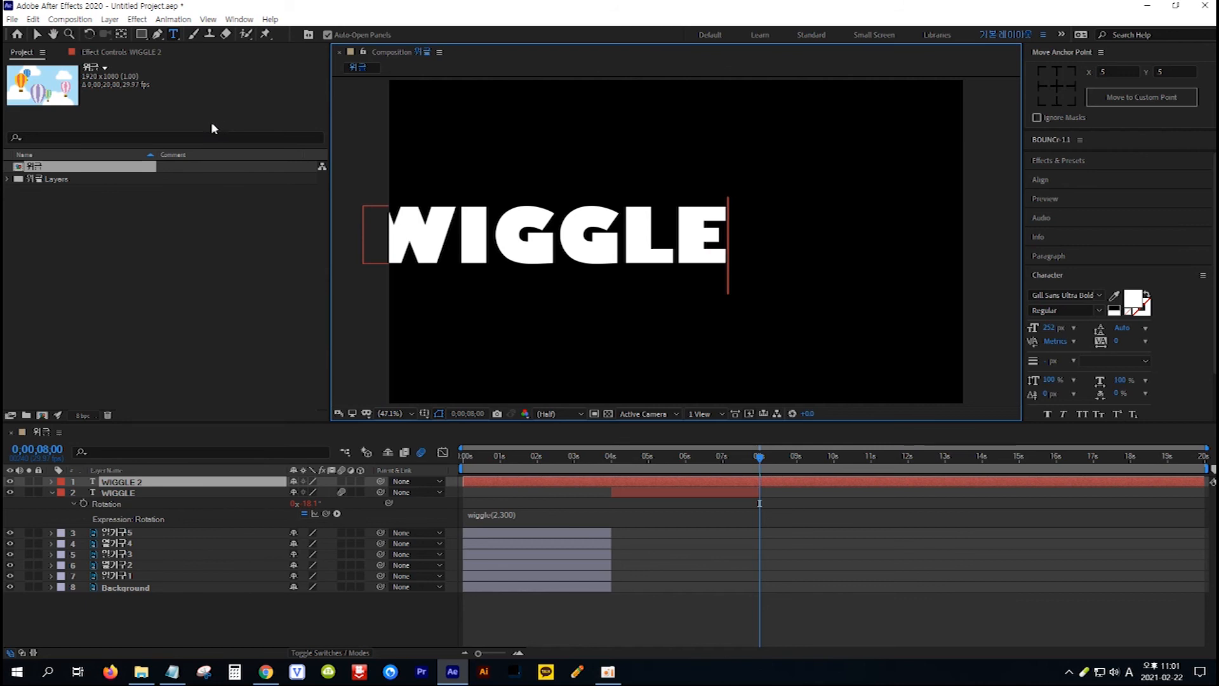
{"action": "left_click", "coordinate": [36, 37]}
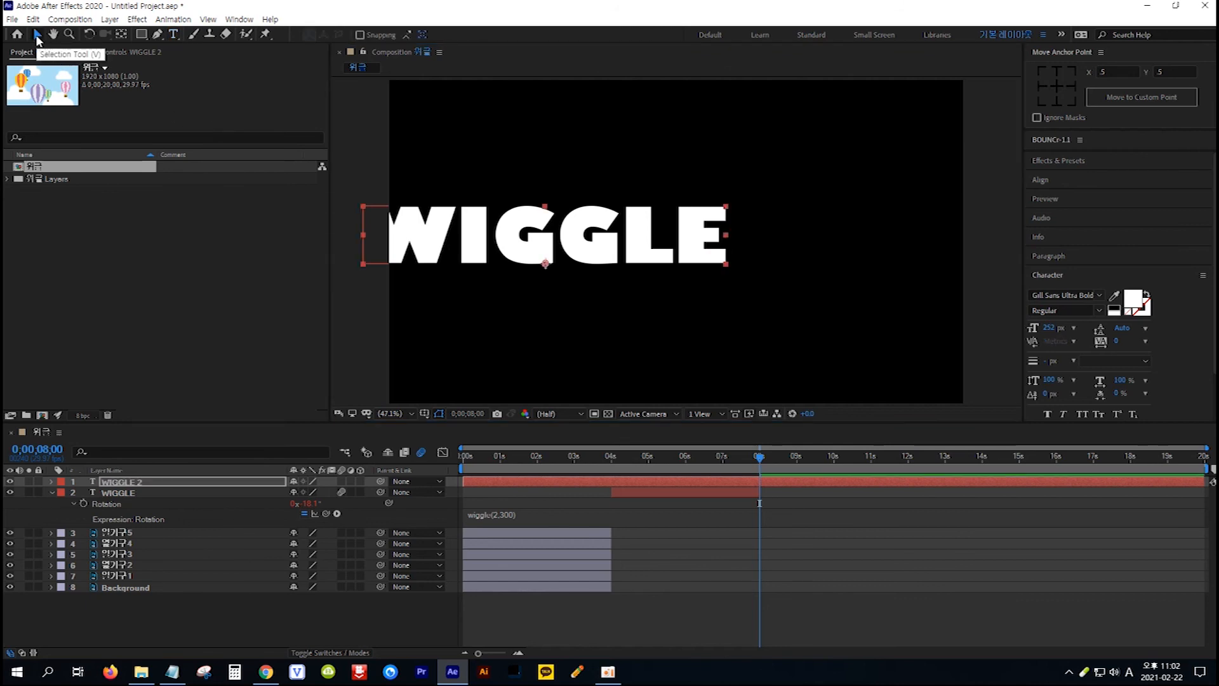
- Place the new WIGGLE text mid-frame with its anchor point centred on the text, and trim the layer's start to 8 seconds
{"action": "left_click", "coordinate": [572, 247]}
{"action": "left_click_drag", "start_coordinate": [572, 248], "coordinate": [701, 255]}
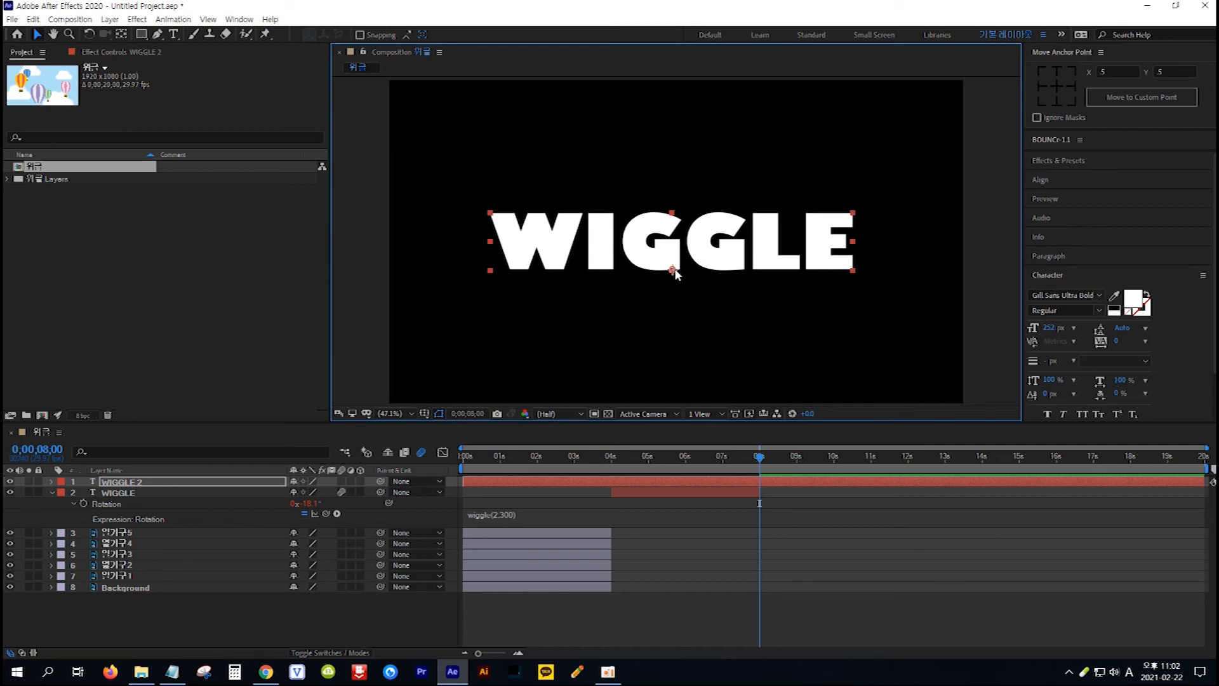
{"action": "key", "text": "ctrl+alt+Home"}
{"action": "key", "text": "alt+bracketleft"}
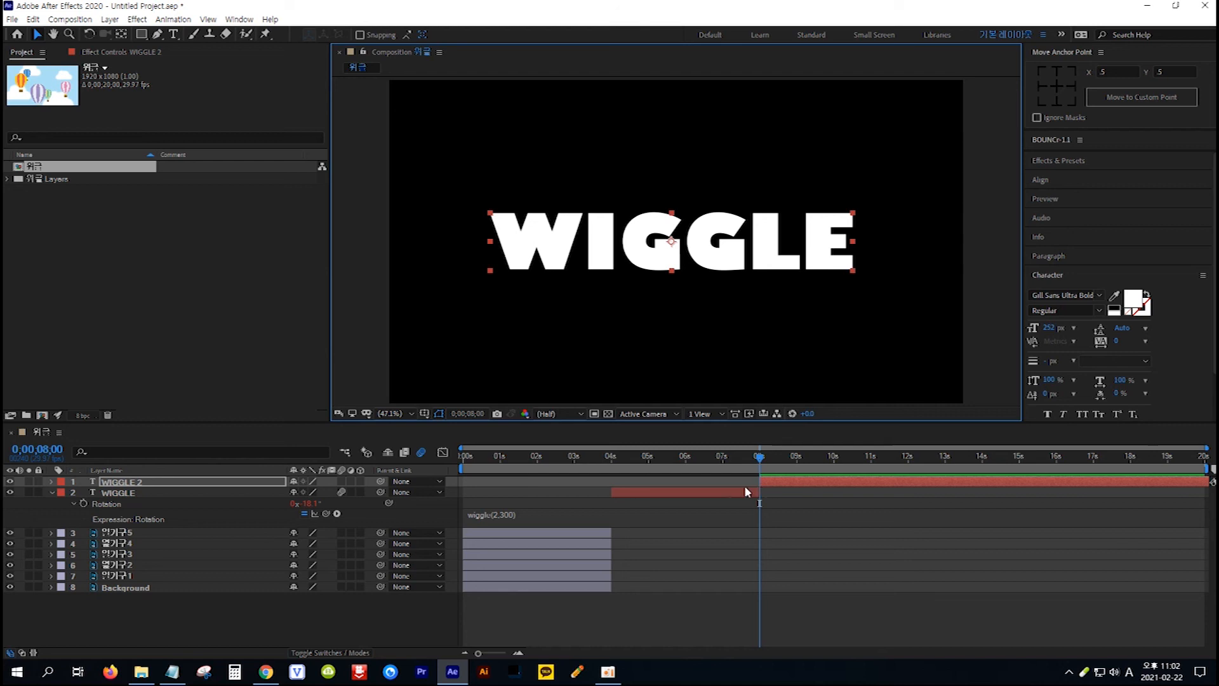
- Add the expression wiggle(3,300) to the Scale property of the new WIGGLE text layer
{"action": "left_click", "coordinate": [240, 482]}
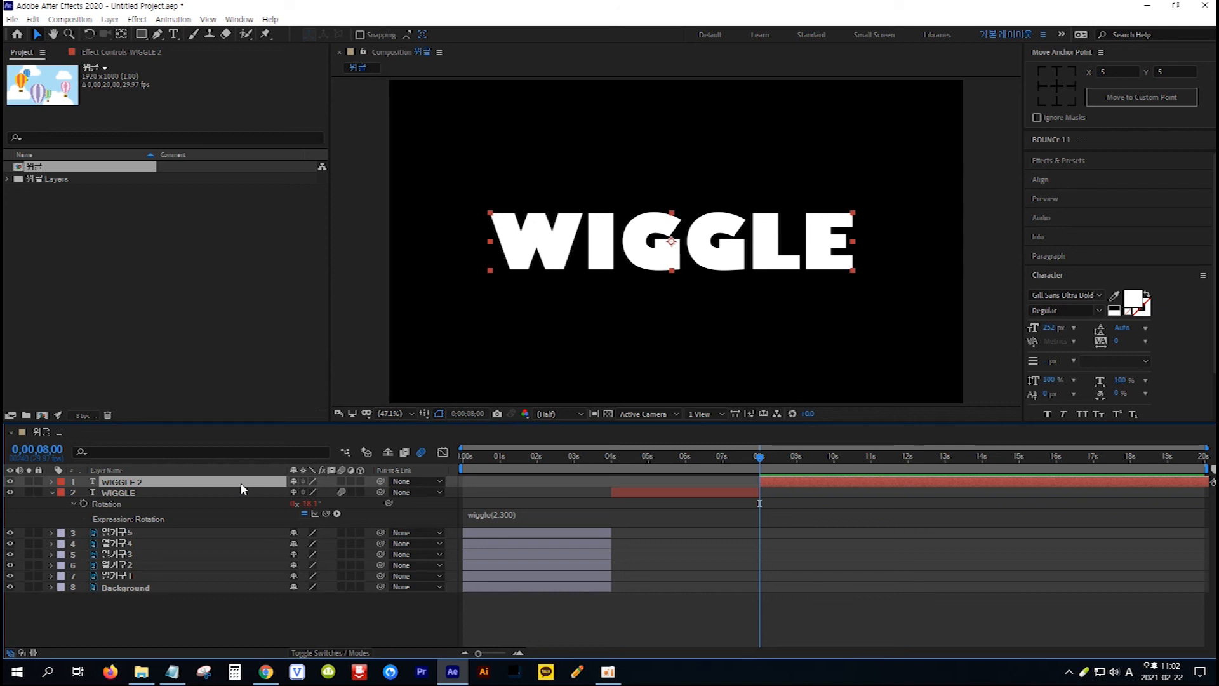
{"action": "key", "text": "s"}
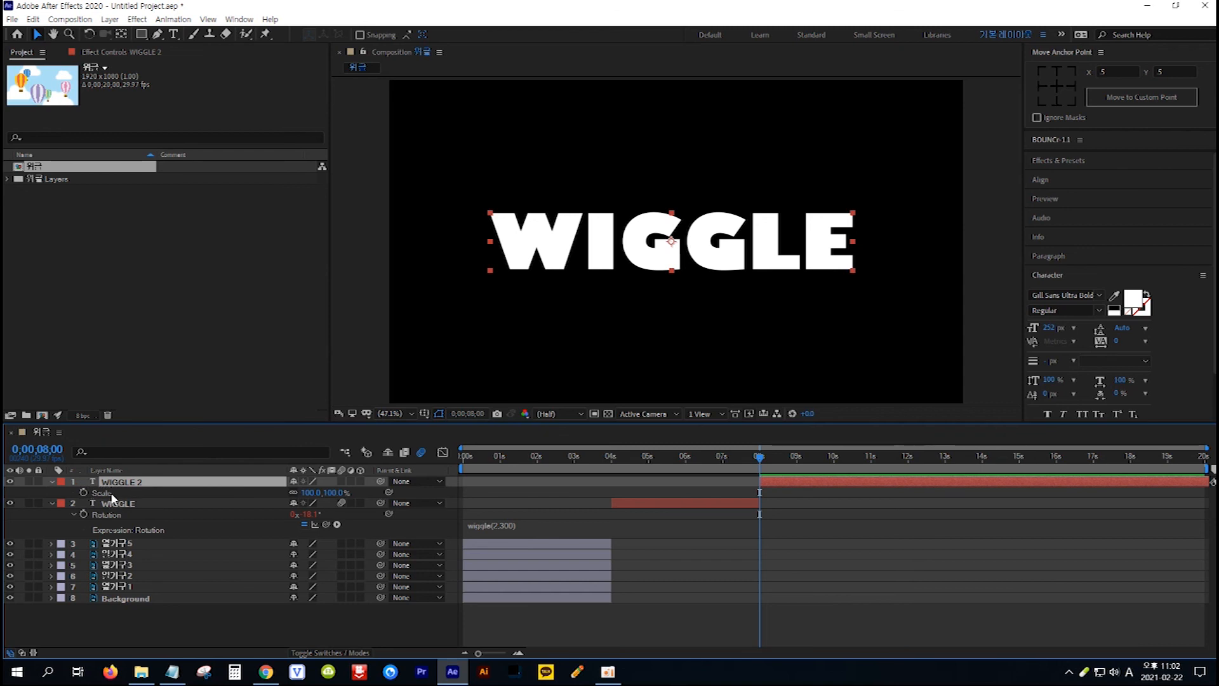
{"action": "left_click", "coordinate": [83, 493], "text": "alt"}
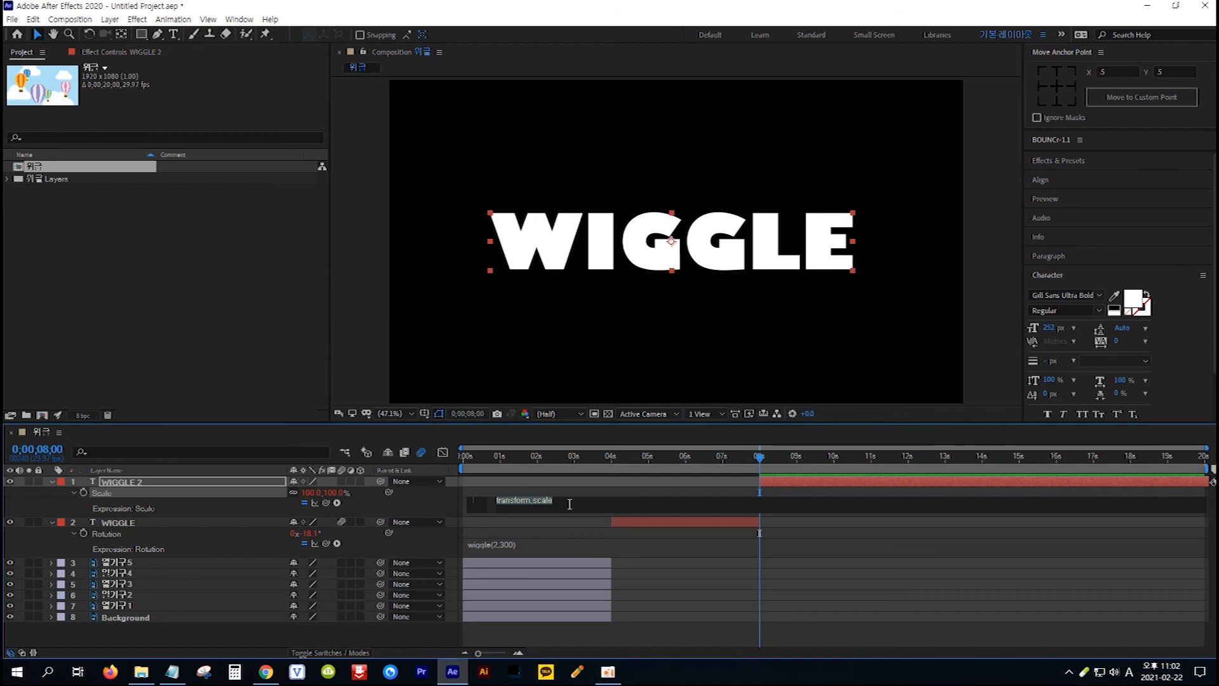
{"action": "type", "text": "wiggle(1,100)"}
{"action": "left_click", "coordinate": [524, 500]}
{"action": "type", "text": "3"}
{"action": "left_click_drag", "start_coordinate": [541, 500], "coordinate": [532, 500]}
{"action": "type", "text": "300"}
{"action": "key", "text": "KP_Enter"}
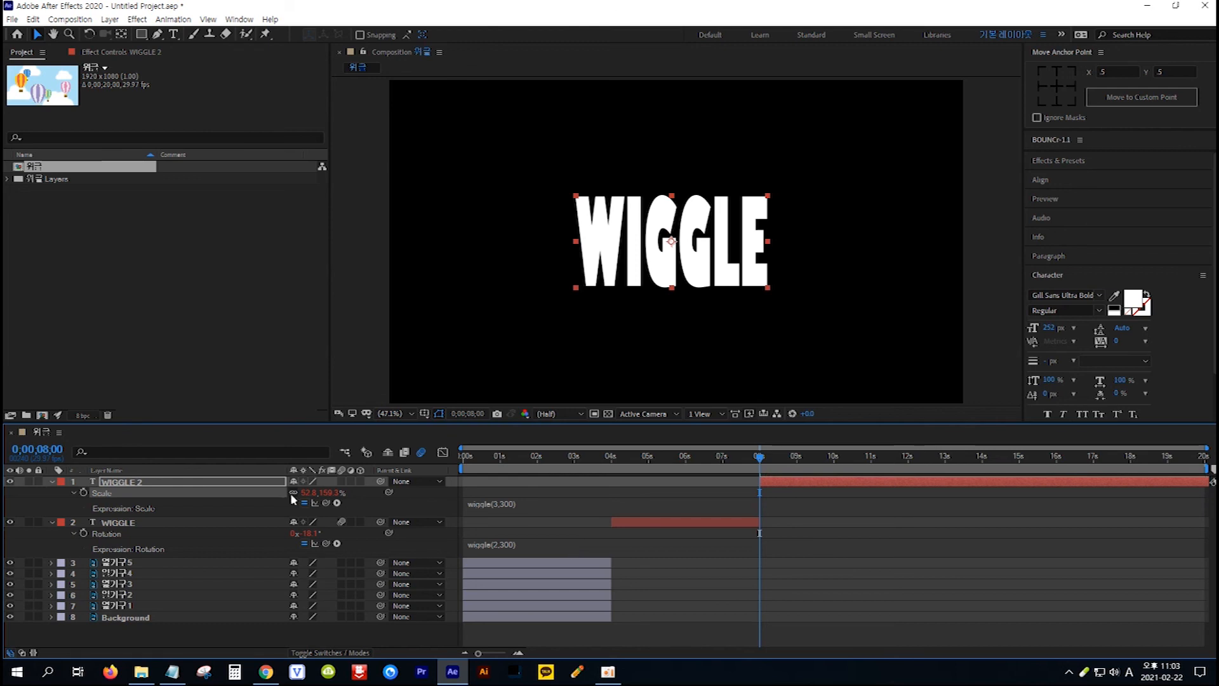
- Enable motion blur for the text layer that has the Scale wiggle
{"action": "left_click", "coordinate": [257, 480]}
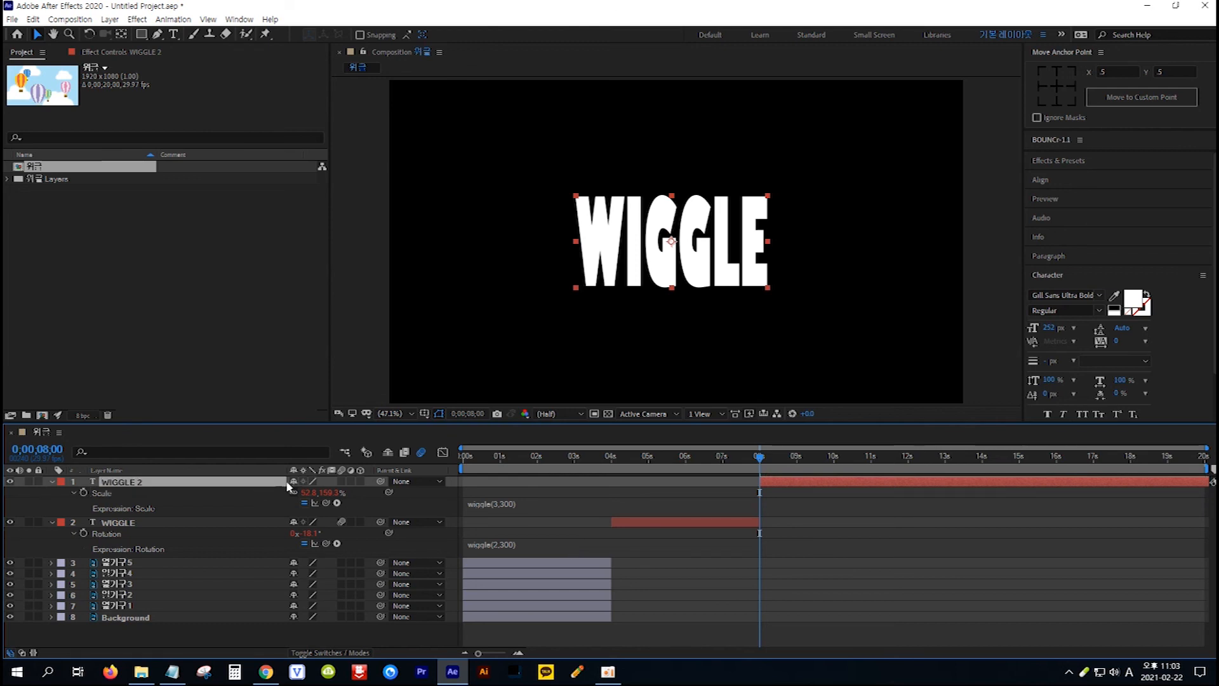
{"action": "left_click", "coordinate": [341, 481]}
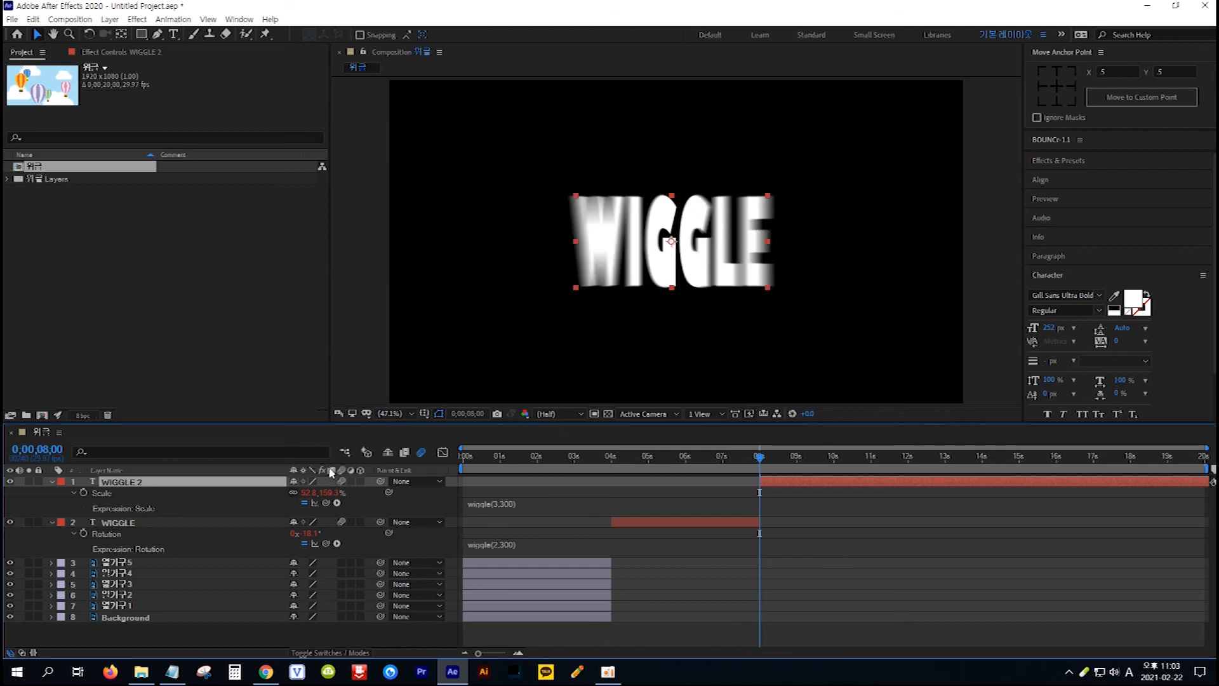